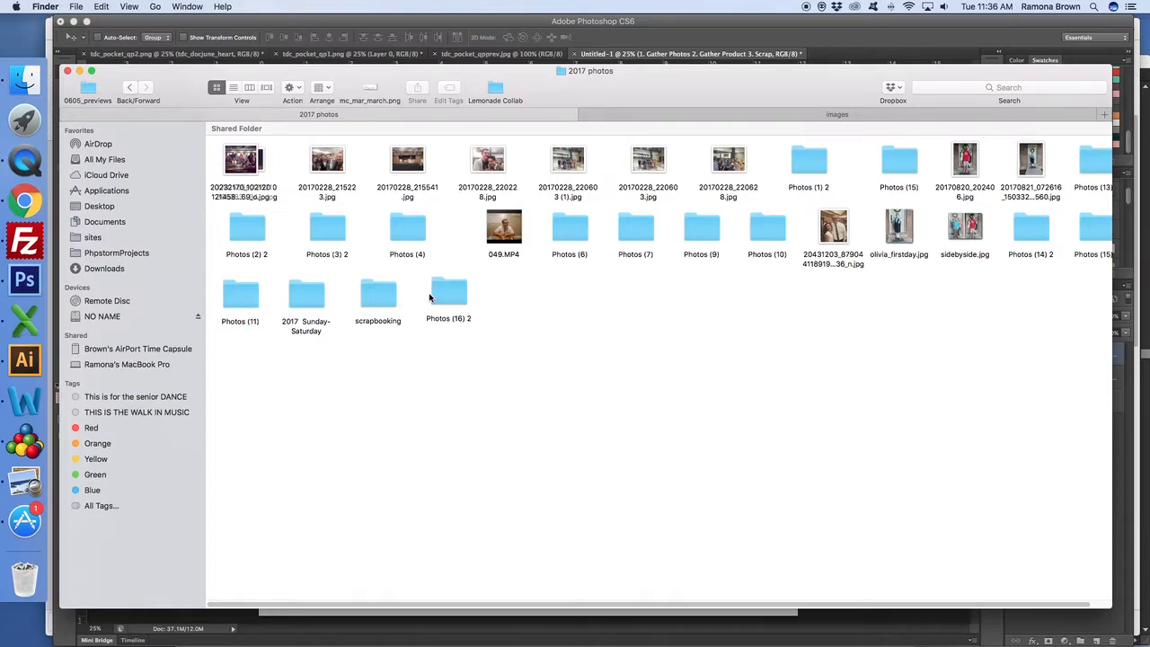
Open the November 2017 Thanksgiving photos inside the scrapbooking folder's Photos subfolder to review the gathered pictures
double_click(377, 292)
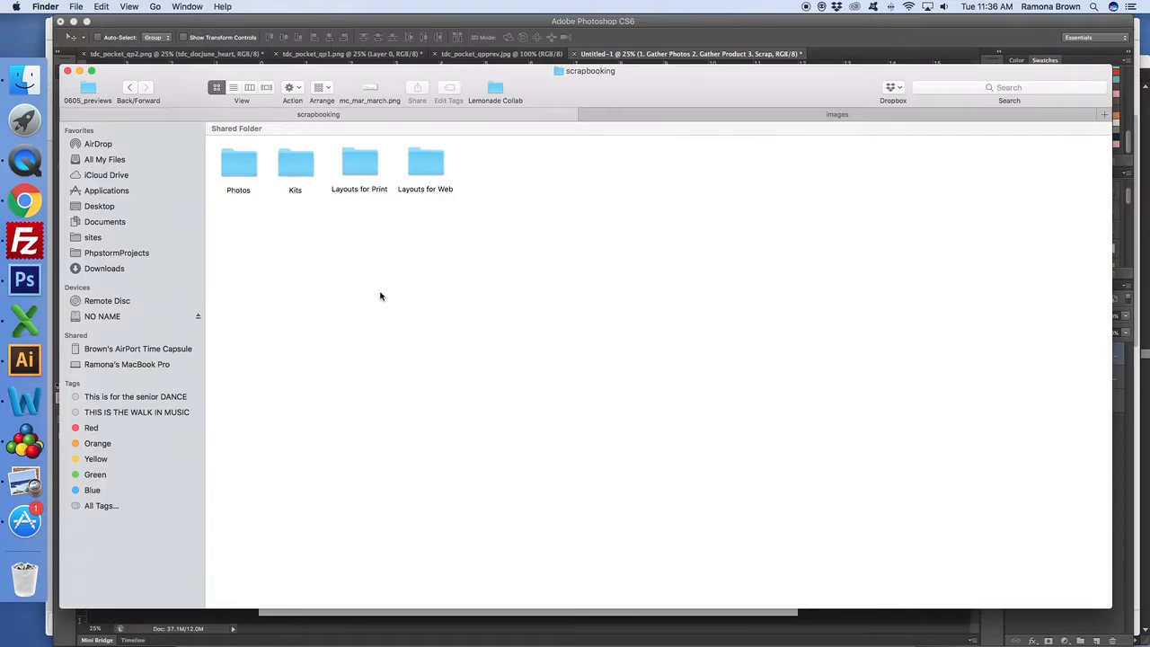
click(254, 165)
double_click(254, 165)
double_click(253, 163)
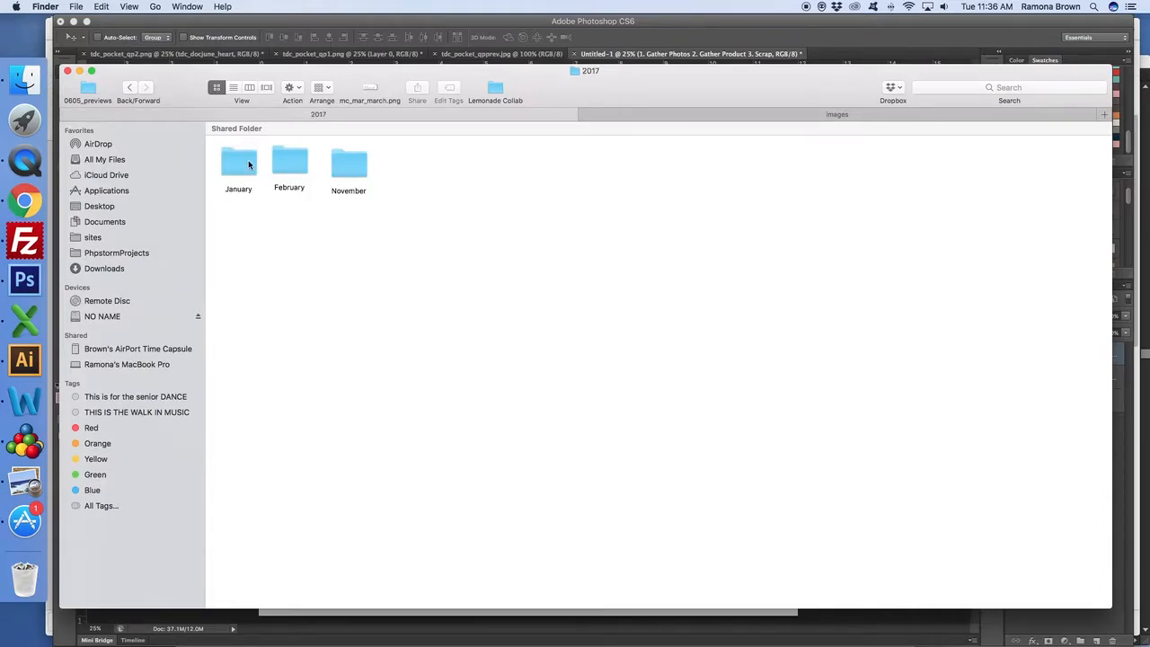
double_click(341, 160)
click(244, 159)
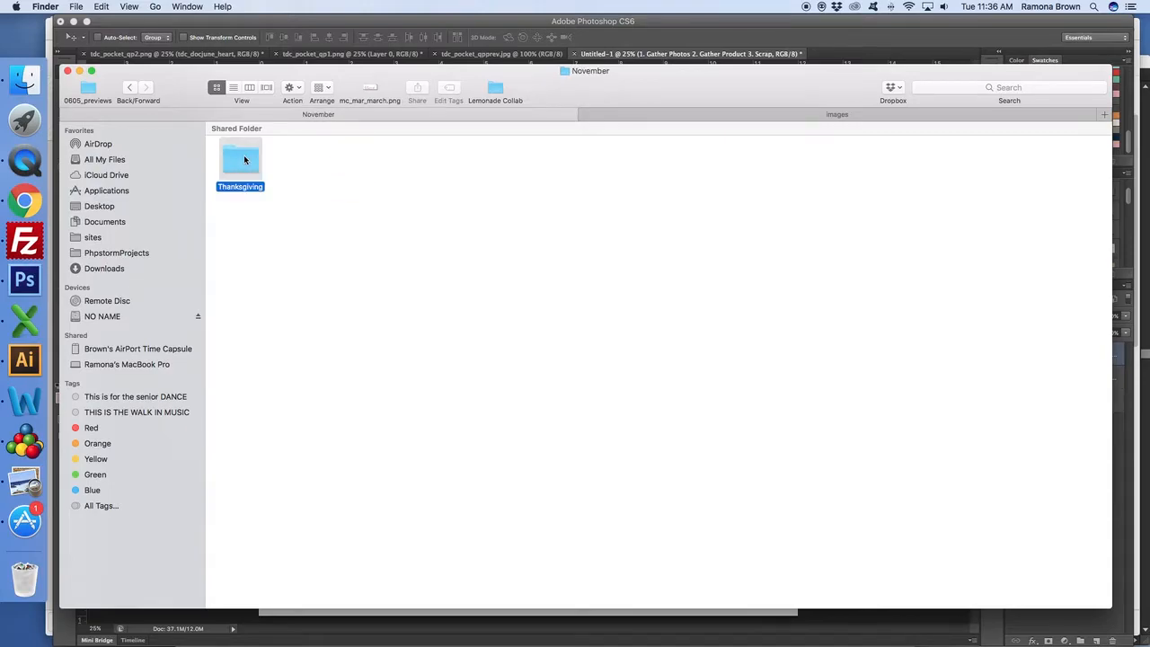
double_click(243, 159)
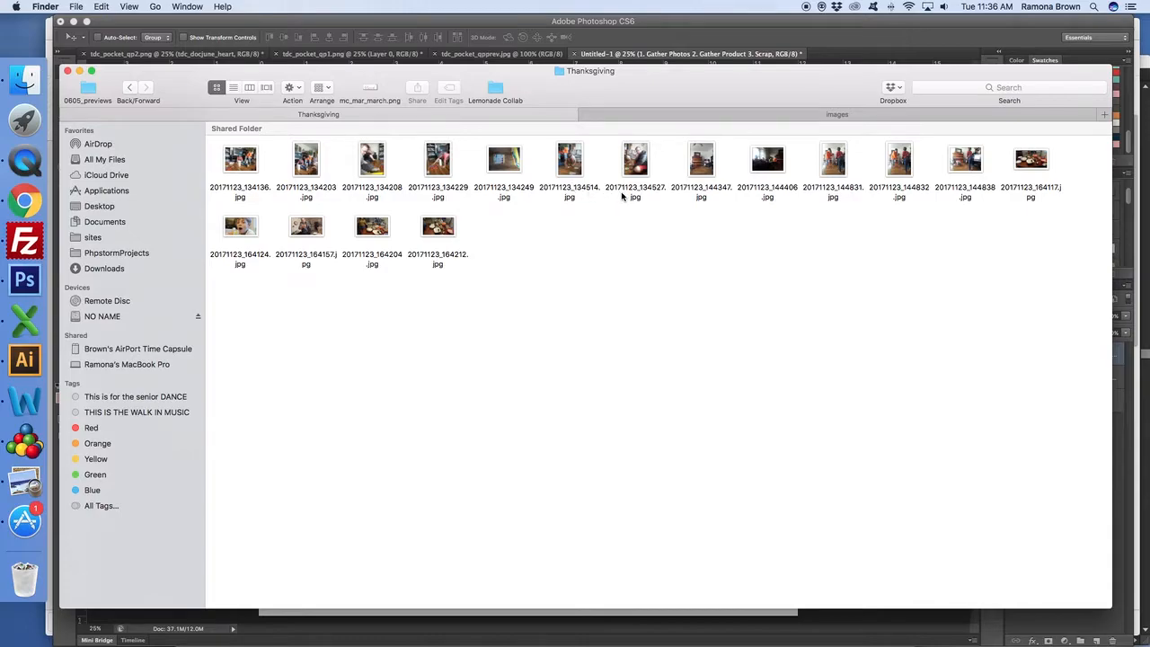
Return to the scrapbooking folder and browse Kits > Thanksgiving > tdc_nov_kit > tdc_nov_ep to review the kit elements
click(130, 87)
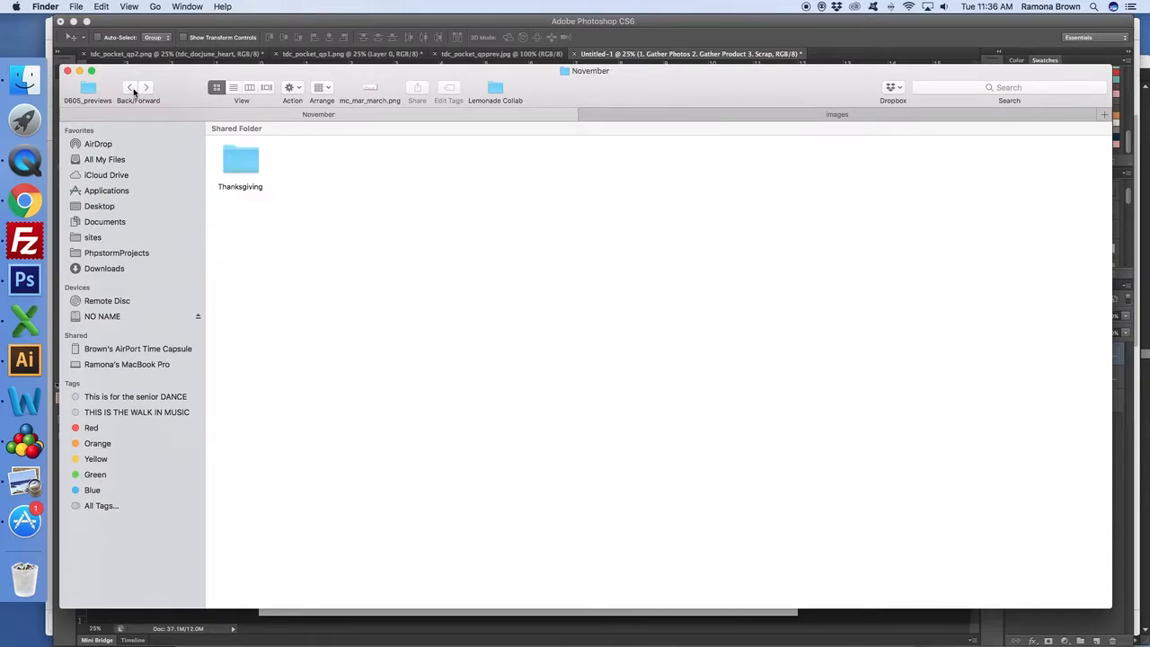
click(131, 88)
click(131, 88)
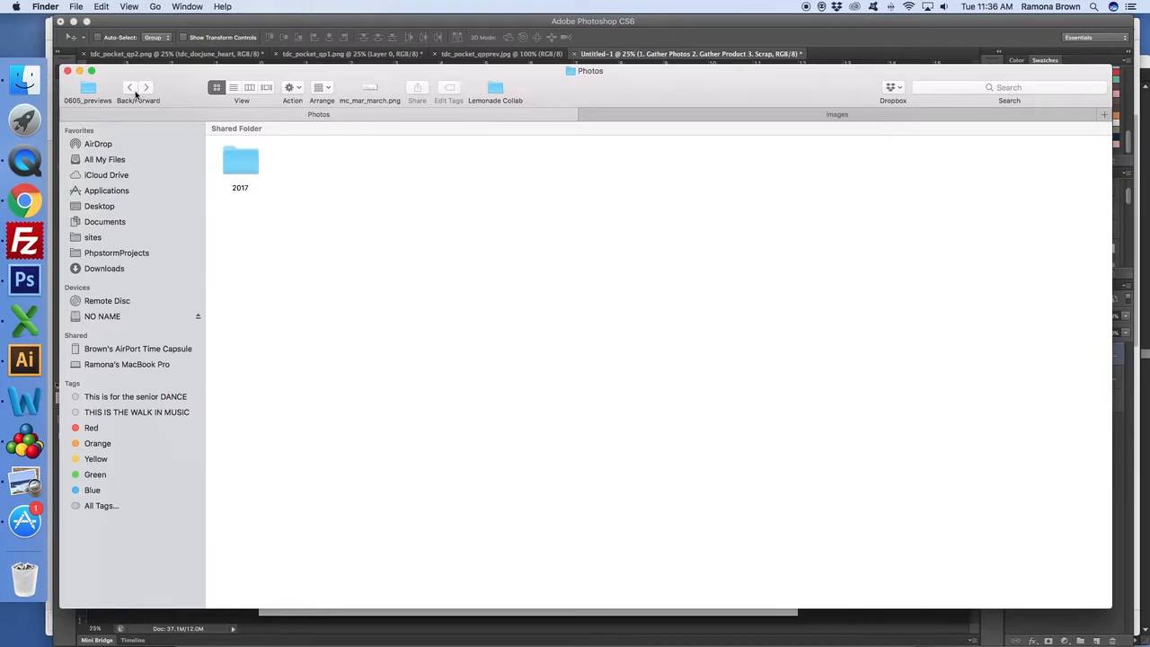
click(130, 87)
double_click(289, 158)
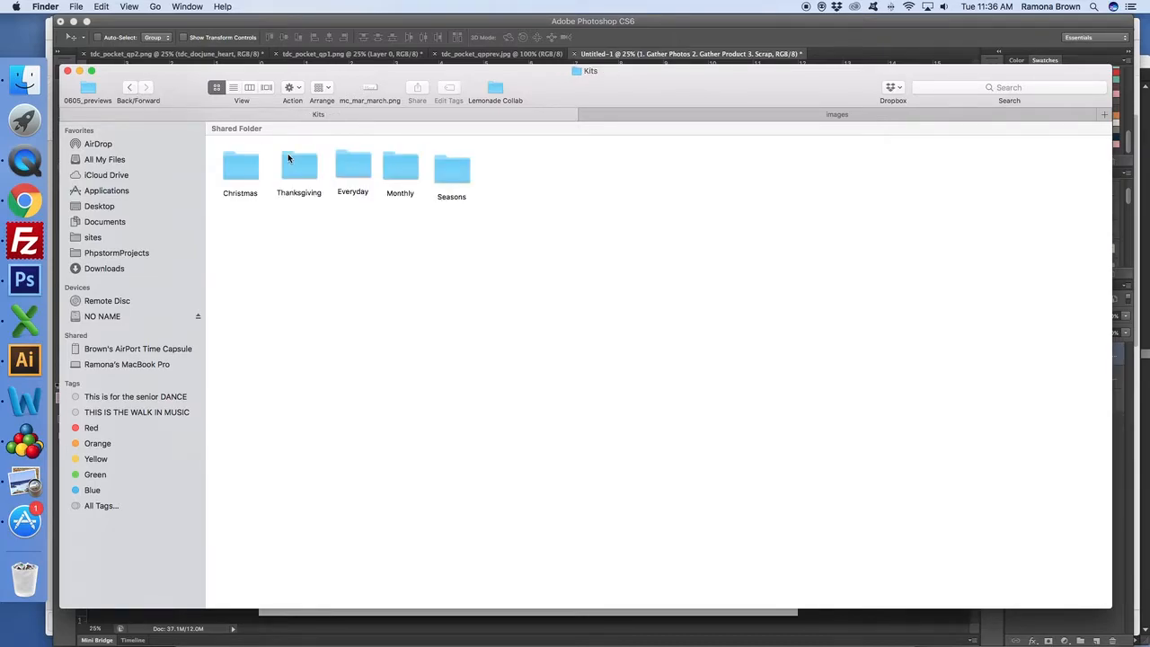
double_click(296, 167)
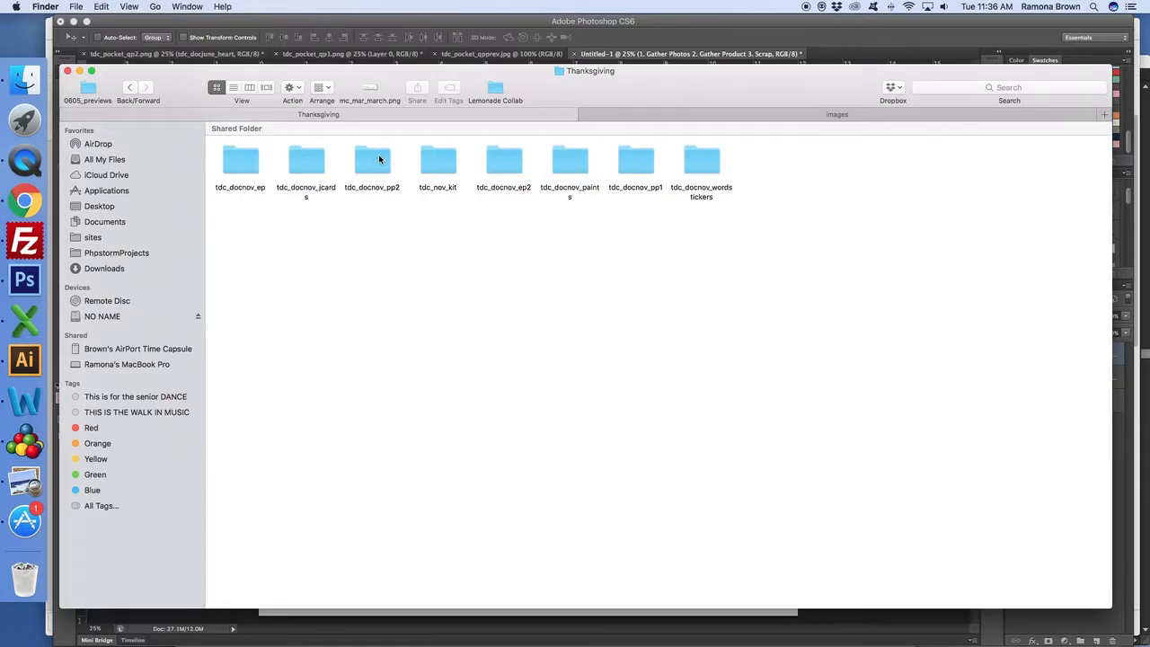
double_click(443, 159)
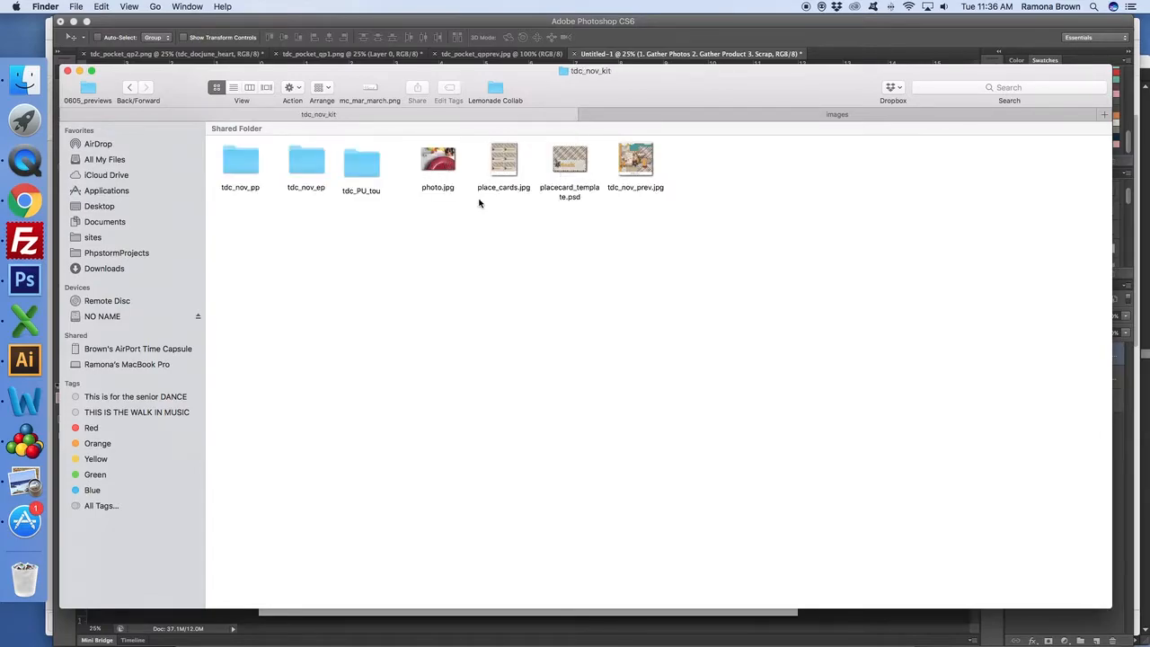
double_click(307, 170)
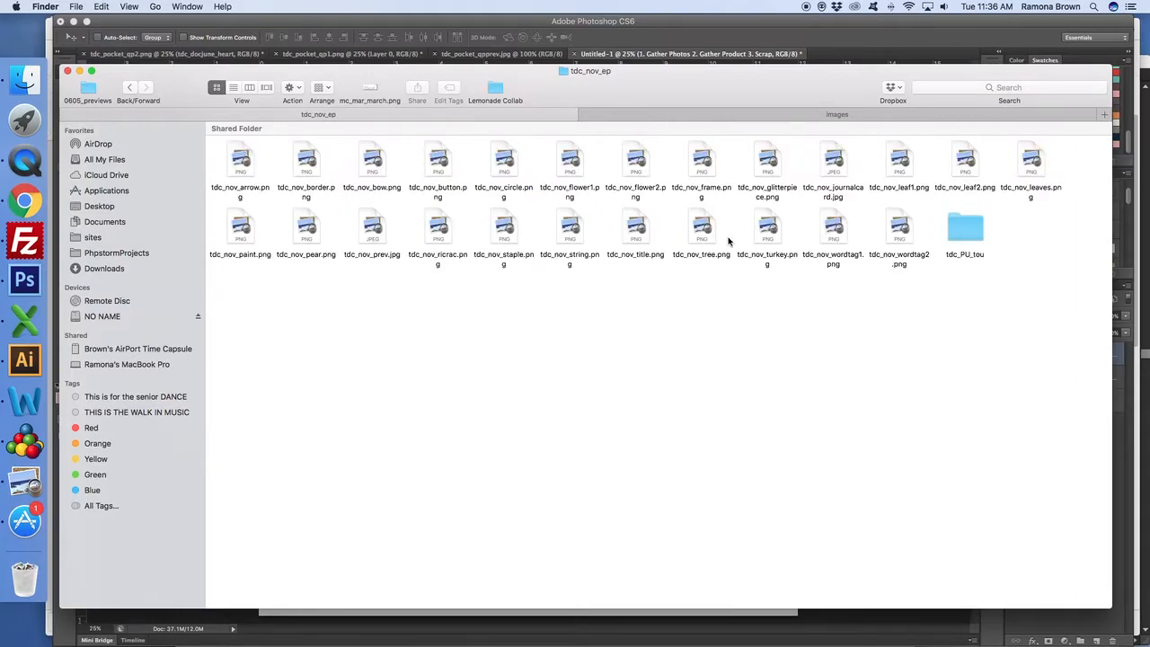
Return to the scrapbooking folder and close the Finder window
click(130, 88)
click(132, 89)
click(132, 88)
click(131, 88)
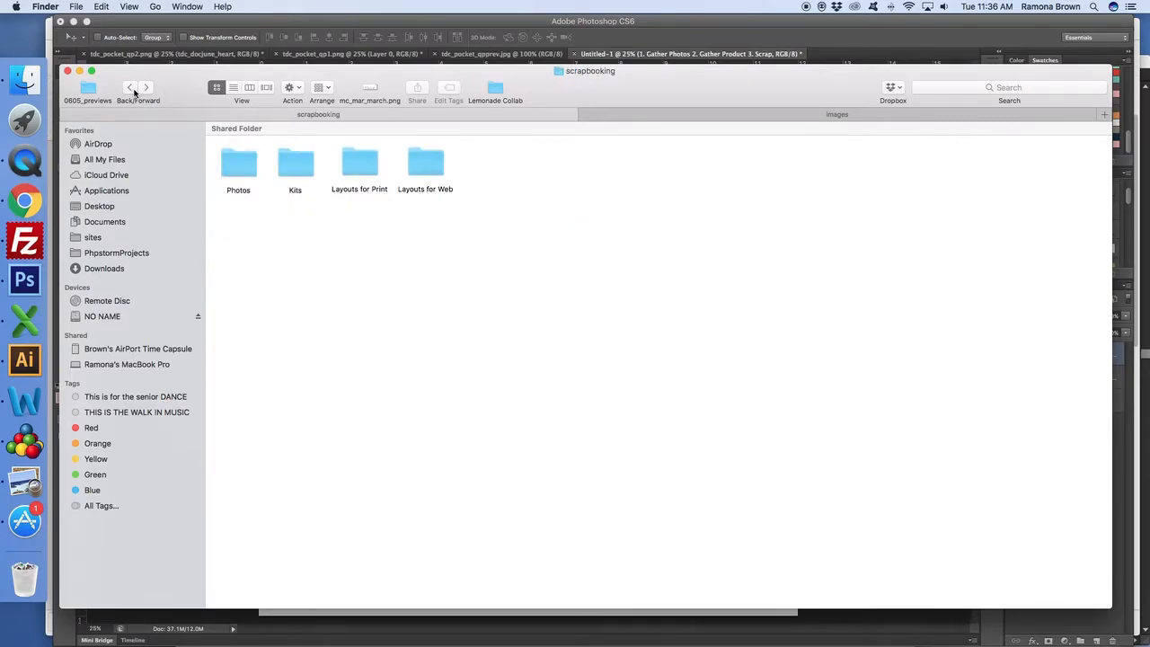
click(67, 71)
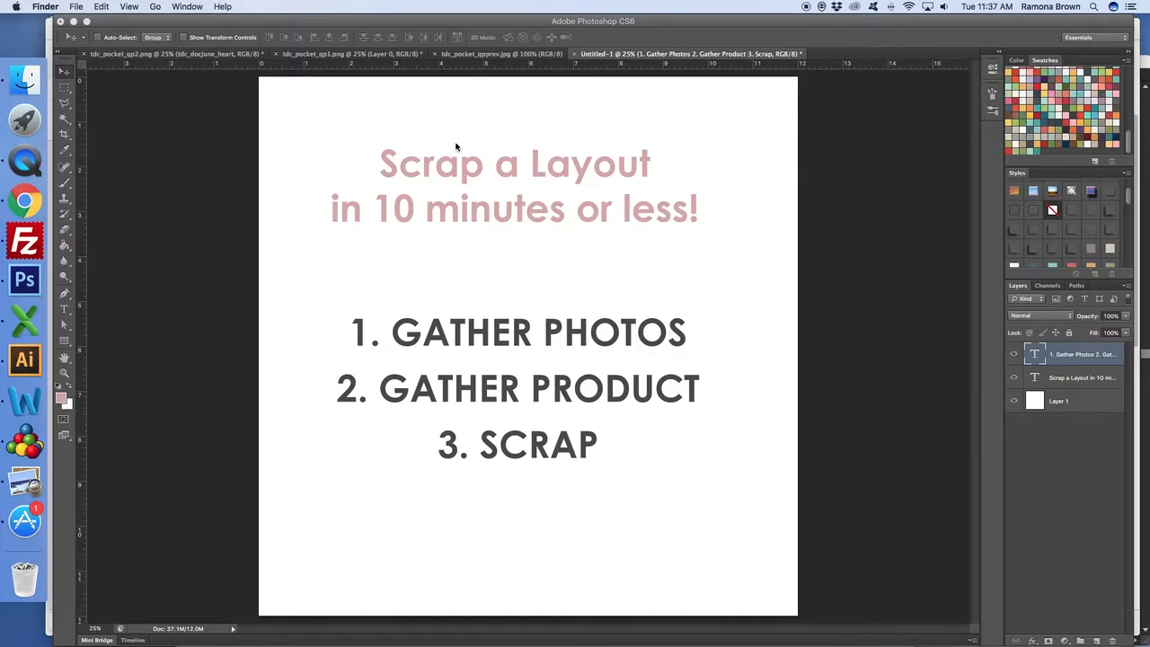
In Photoshop, view the tdc_pocket_qpprev.jpg preview and the finished tdc_pocket_qp2.png layout, and bring up the blank tdc_pocket_qp1.png template
click(468, 59)
click(469, 57)
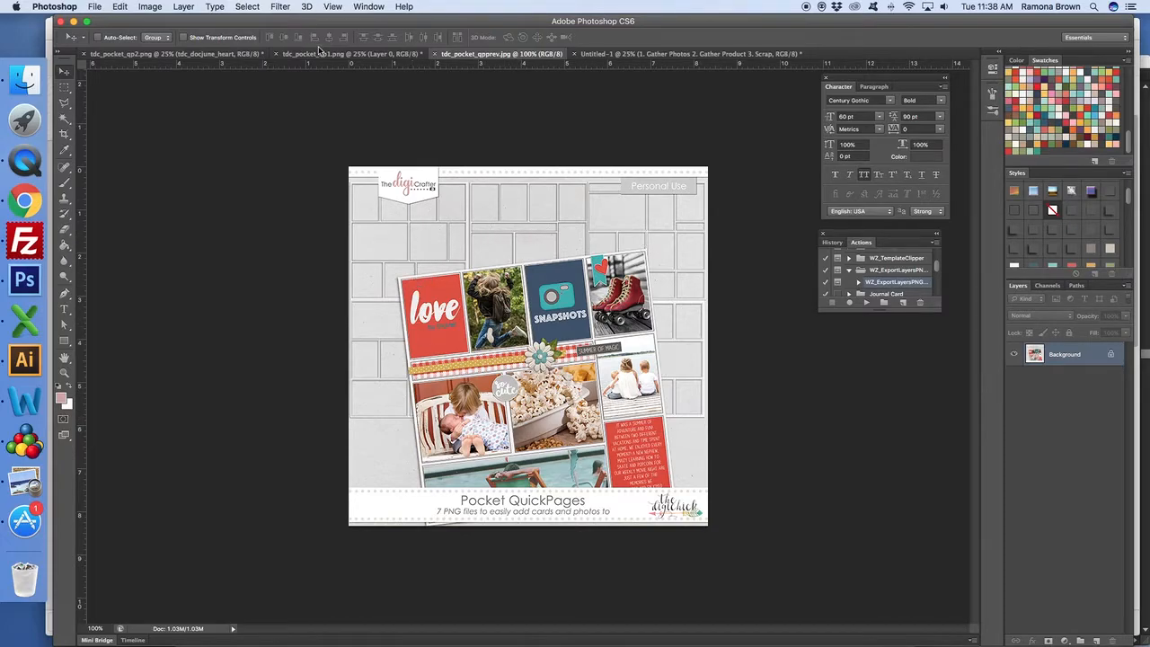
click(169, 54)
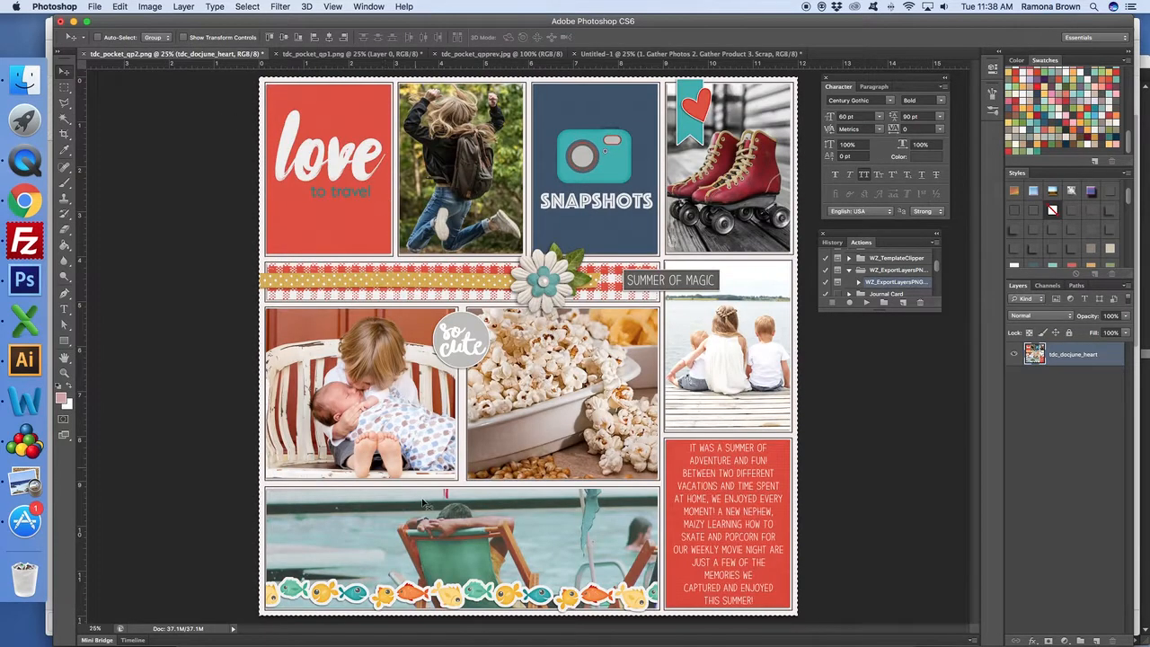
click(331, 54)
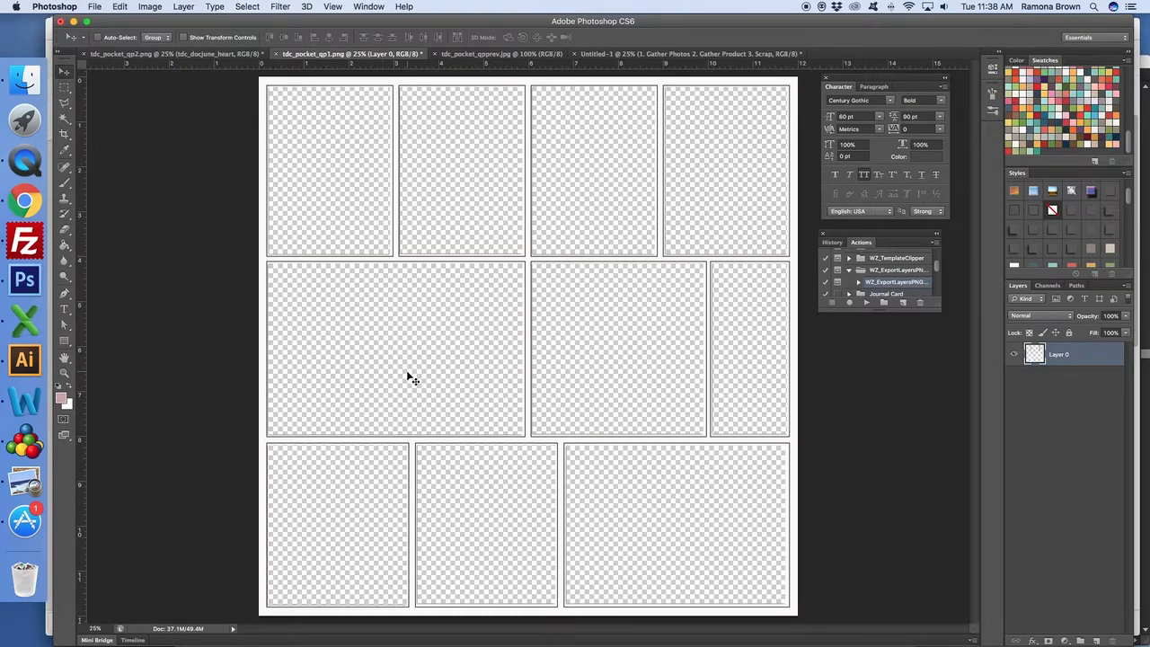
Place 20171123_134136.jpg from the Thanksgiving folder into the template, scaled down to about 16%
click(95, 8)
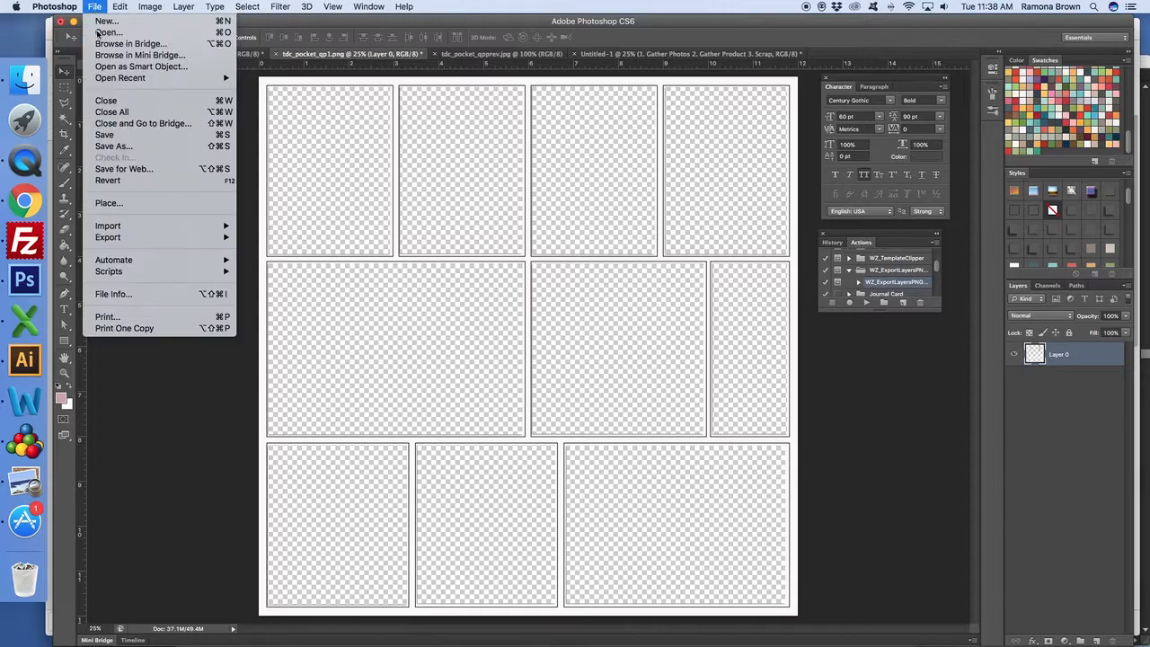
click(125, 202)
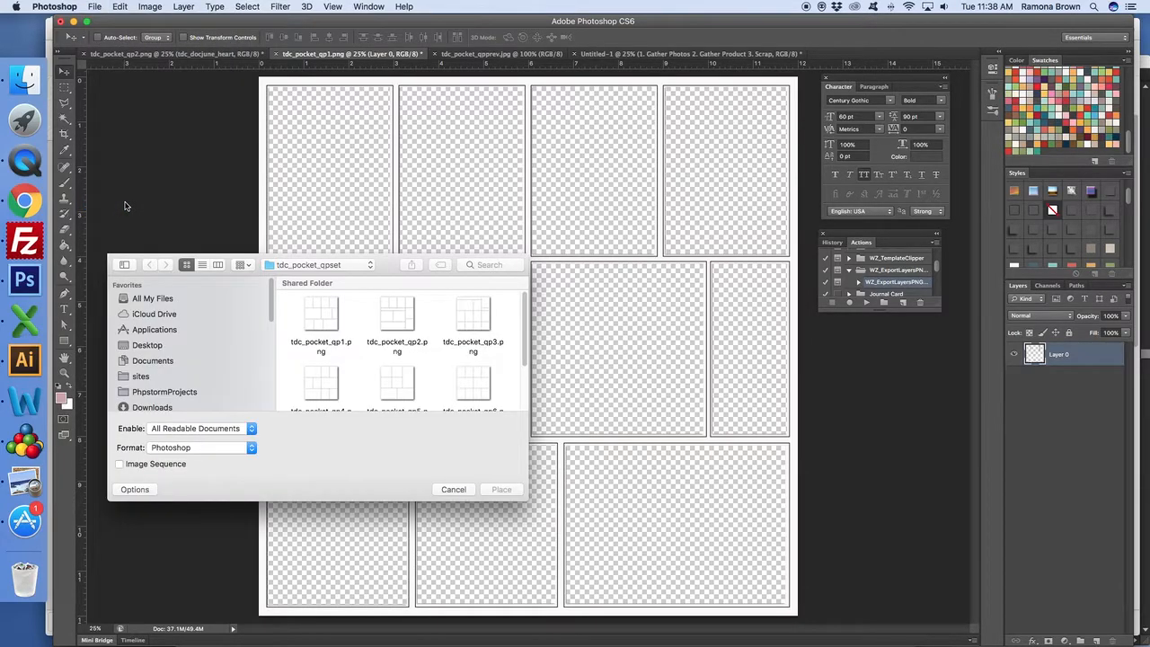
click(322, 266)
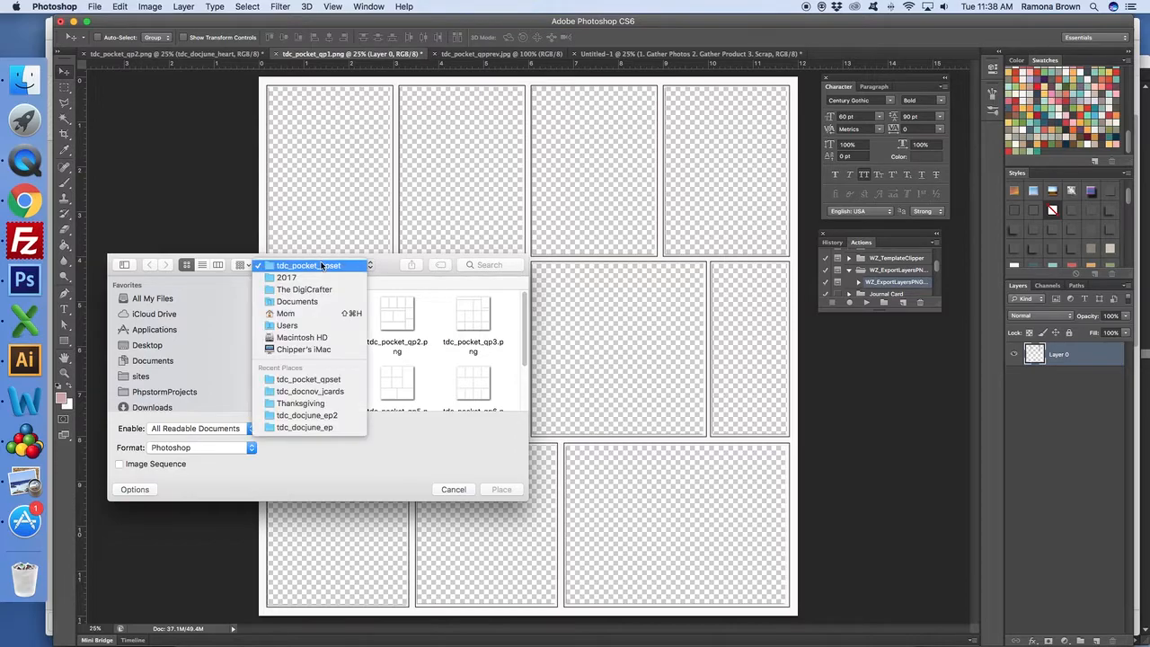
click(338, 405)
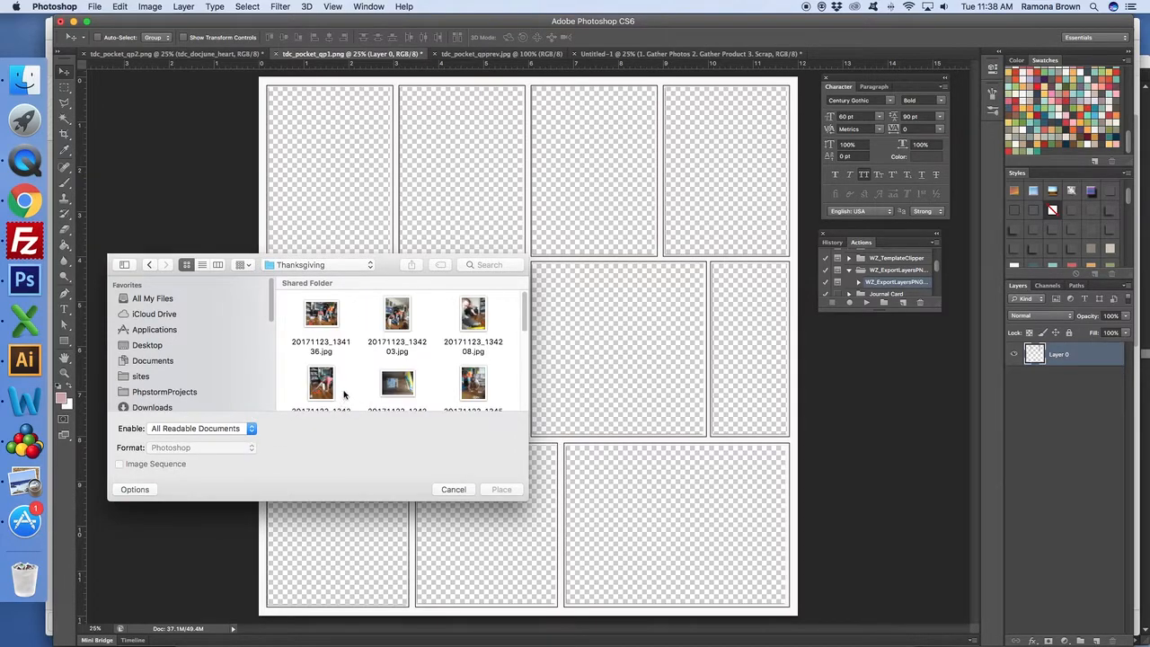
click(332, 315)
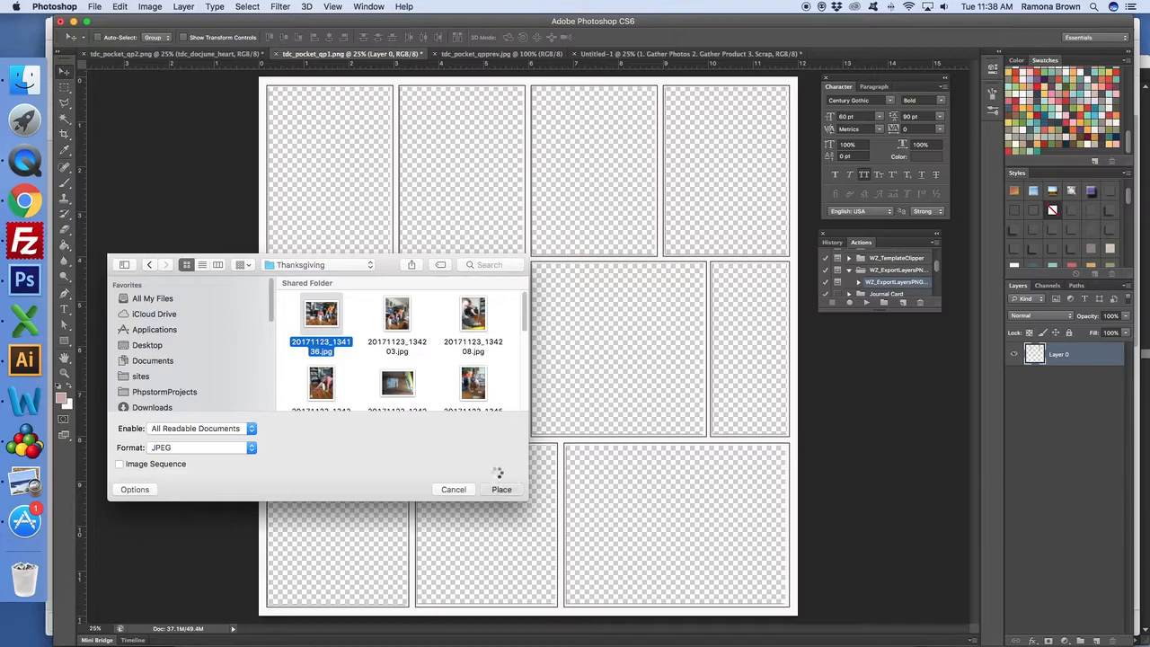
key(Return)
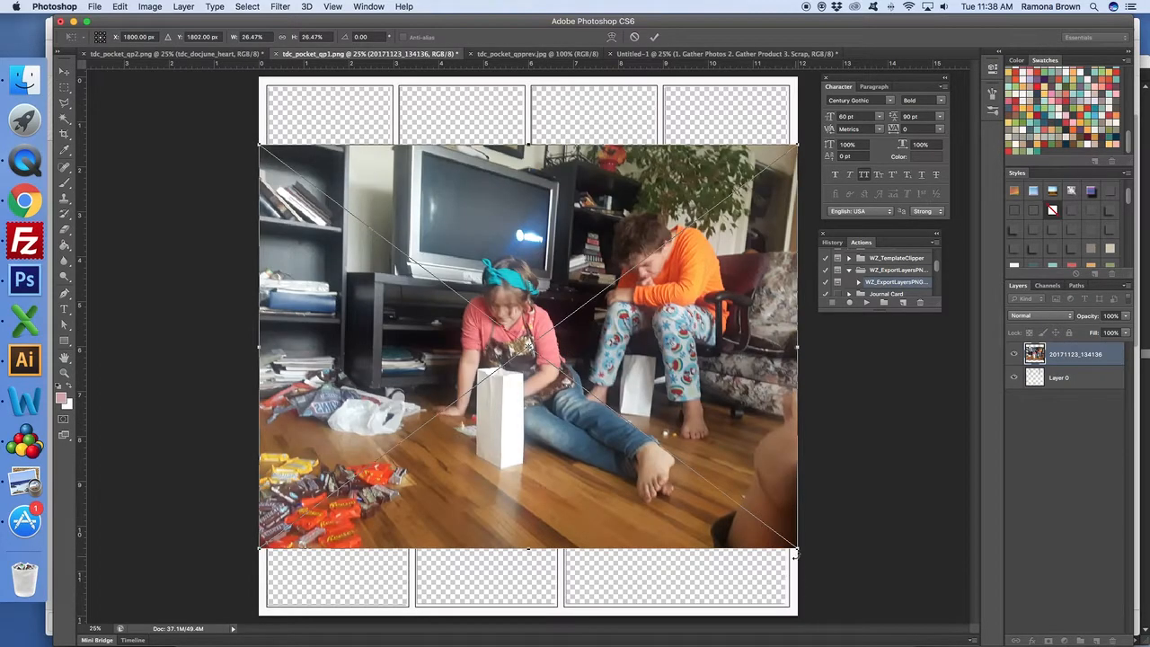
drag(797, 548, 589, 392)
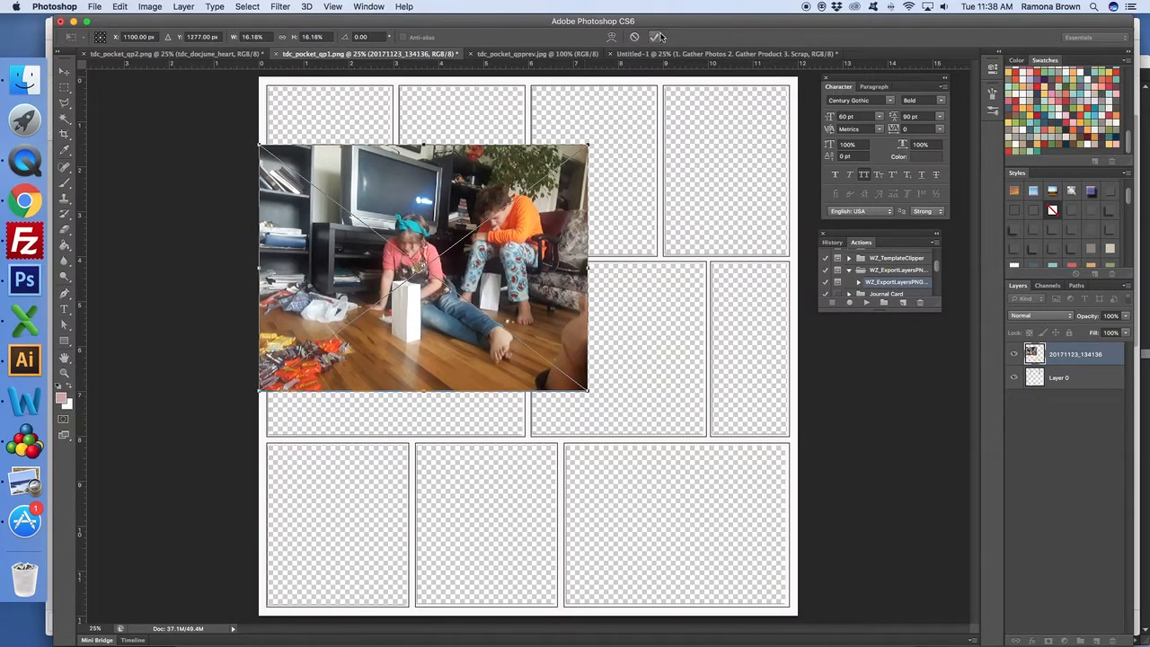
key(Return)
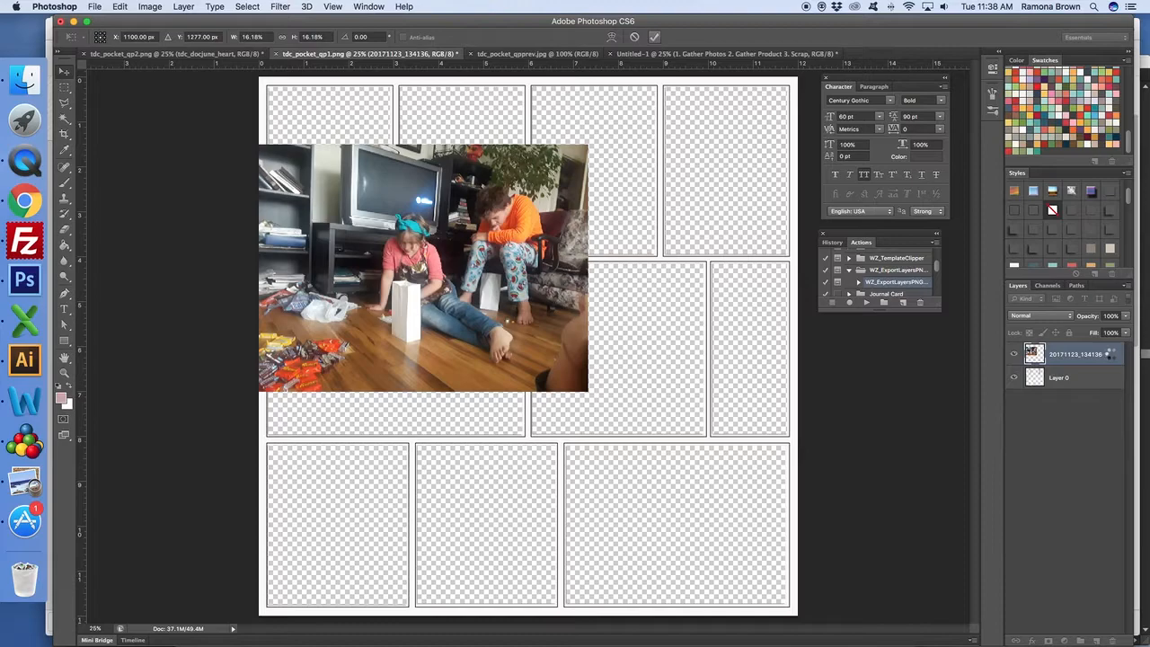
Move the 20171123_134136 photo layer beneath Layer 0 and rasterize it
drag(1107, 355, 1068, 361)
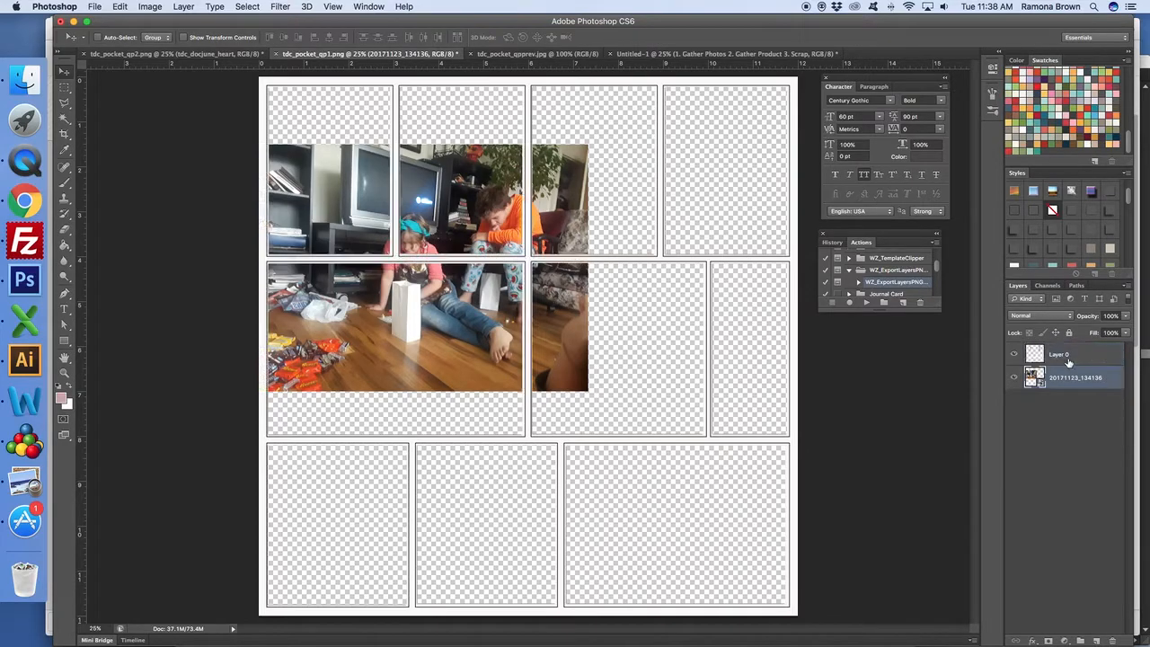
right_click(1098, 381)
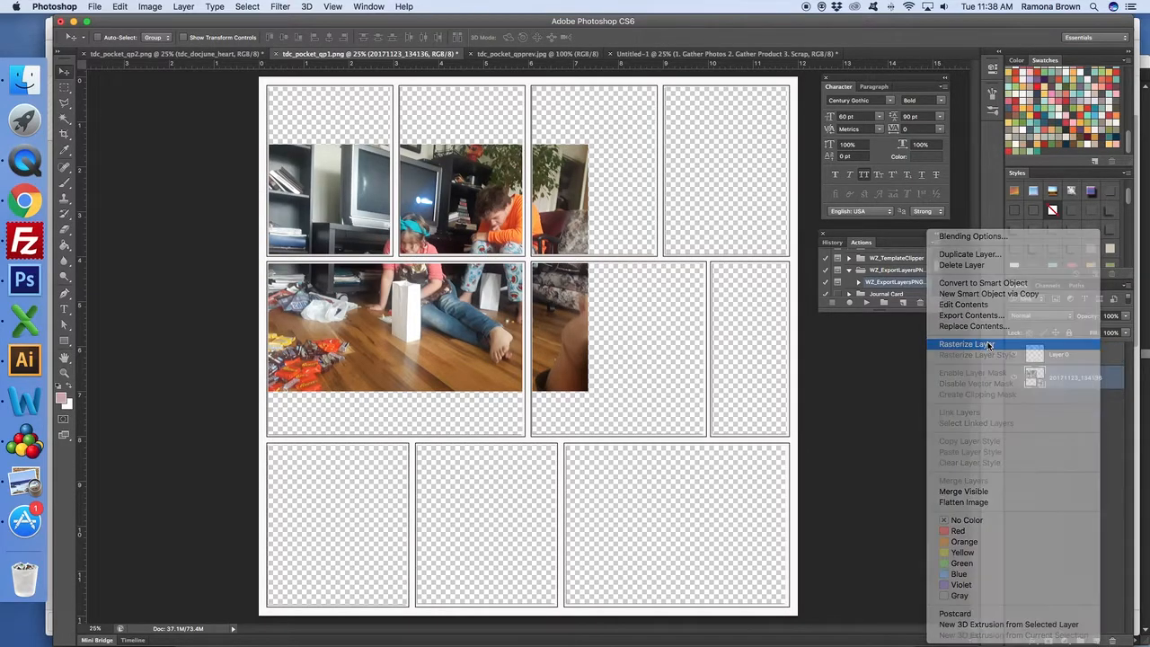
click(988, 344)
Position the photo in the wide first pocket of the middle row and delete the parts spilling into the pockets above and below
drag(485, 289, 428, 356)
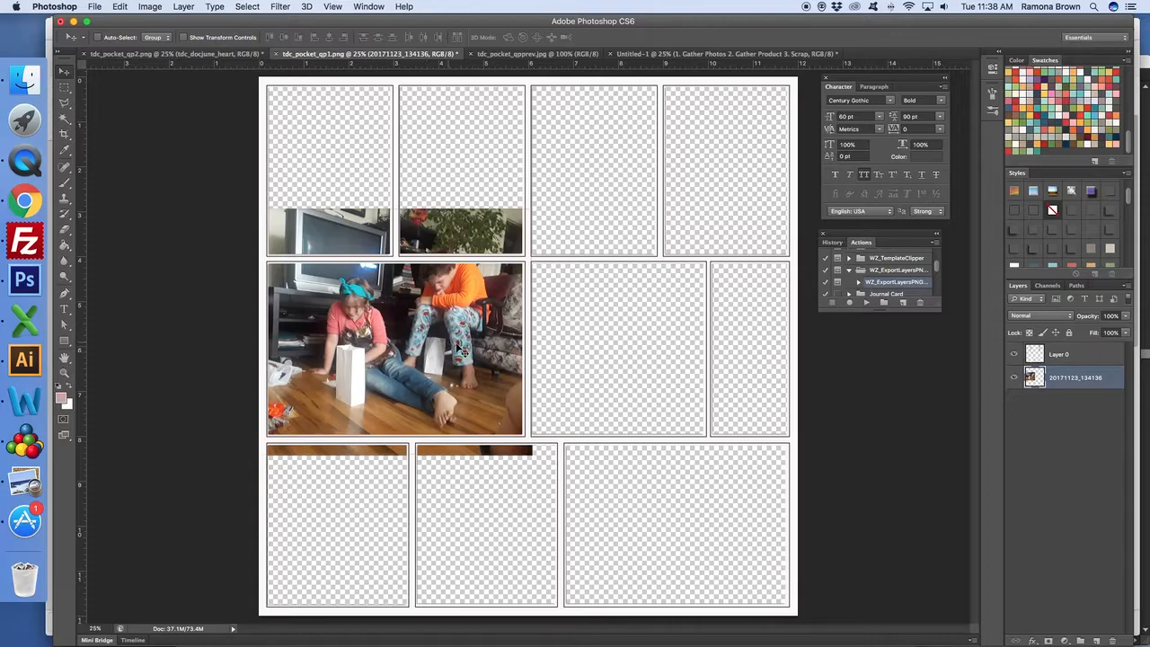
click(64, 87)
drag(260, 159, 558, 258)
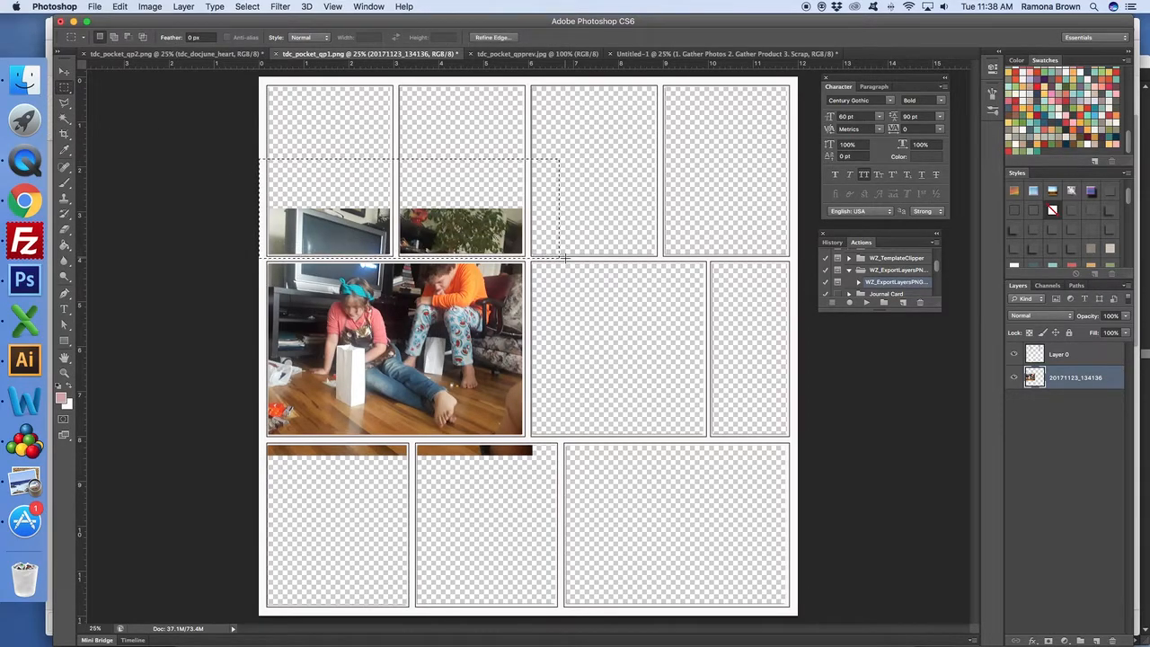
key(Delete)
drag(260, 442, 604, 485)
key(Delete)
click(247, 6)
click(261, 34)
click(65, 73)
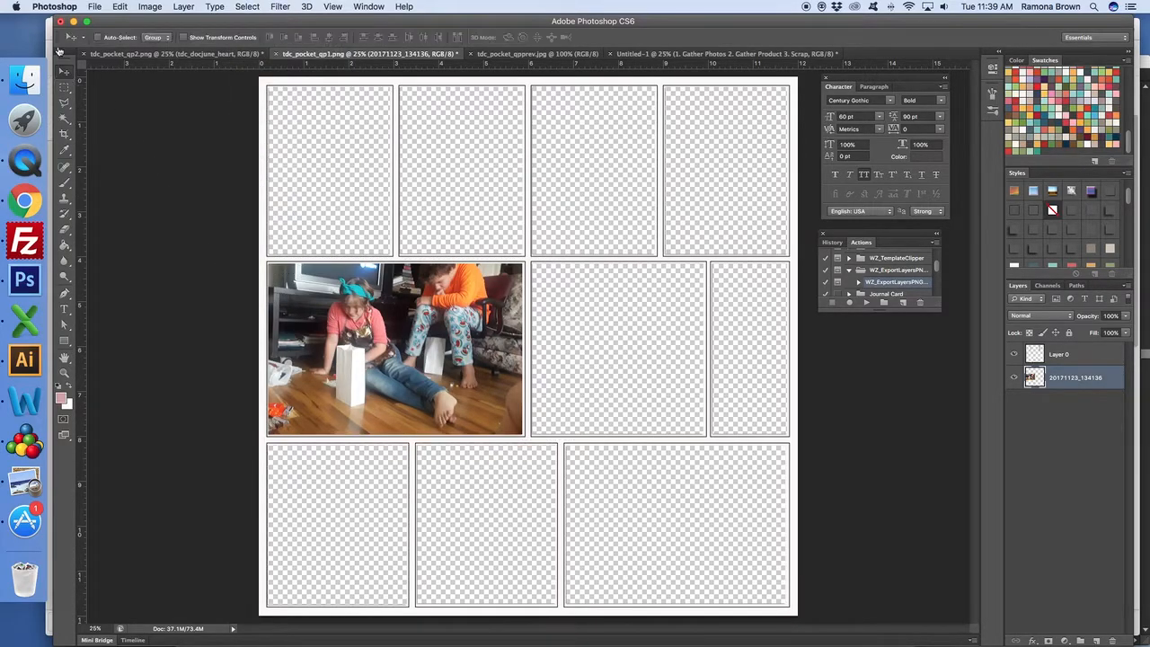
Place 20171123_134514.jpg and scale it to about 10% so it covers the third pocket of the top row
click(94, 6)
click(126, 205)
click(478, 321)
click(498, 340)
click(473, 386)
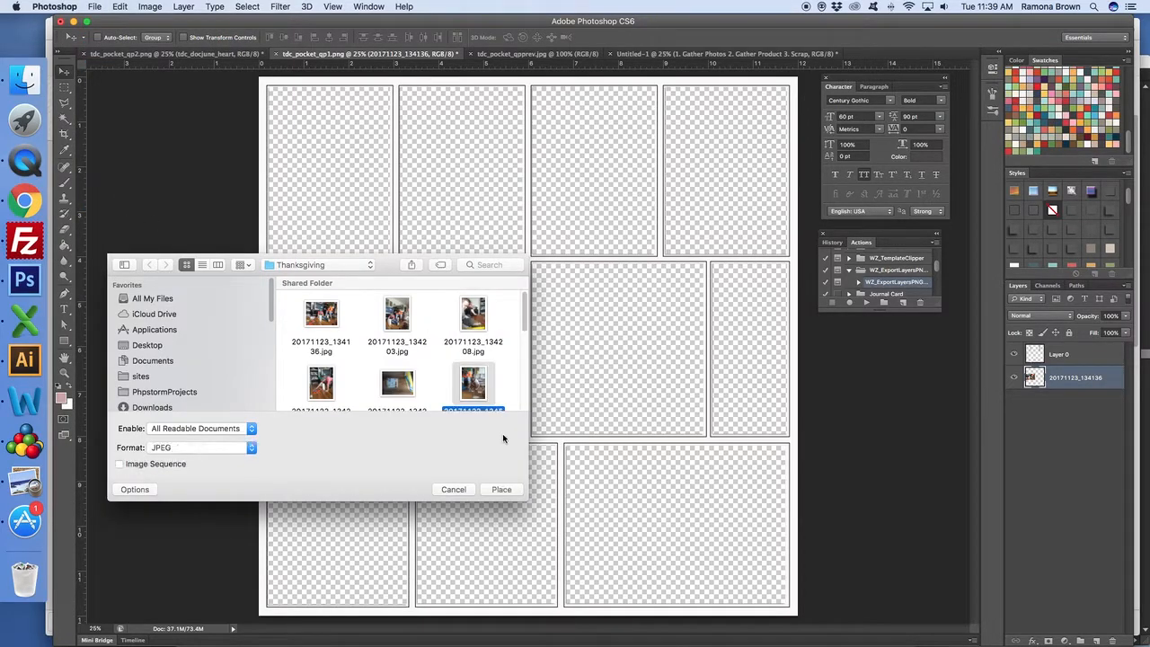
click(503, 490)
drag(328, 615, 519, 354)
drag(731, 358, 670, 277)
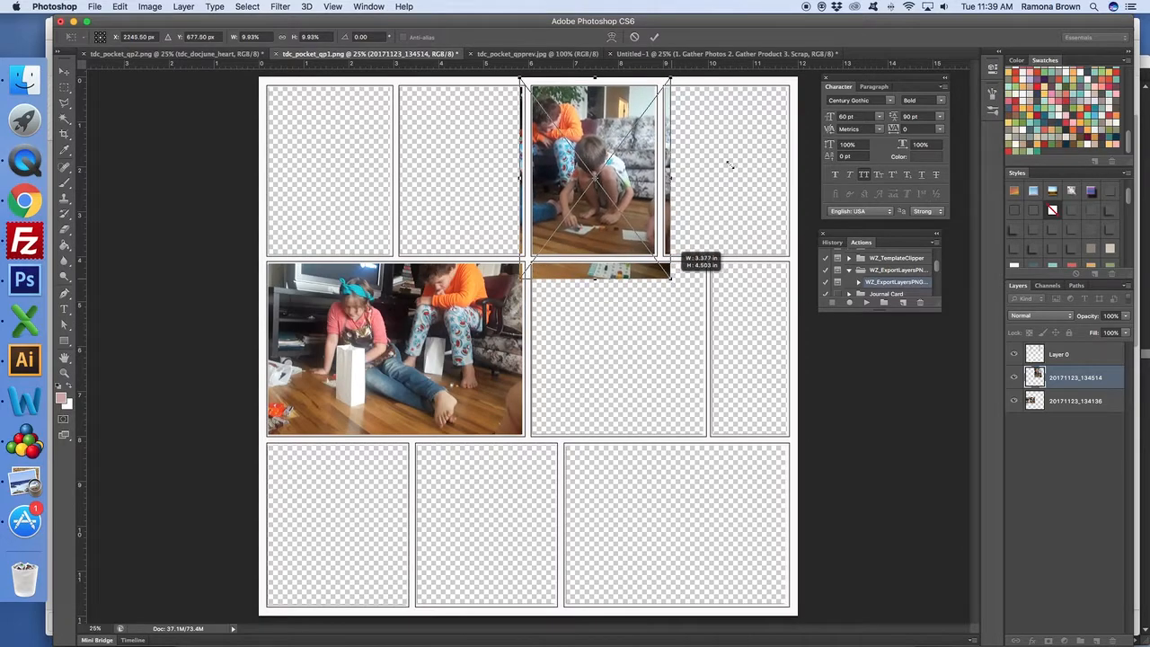
click(654, 36)
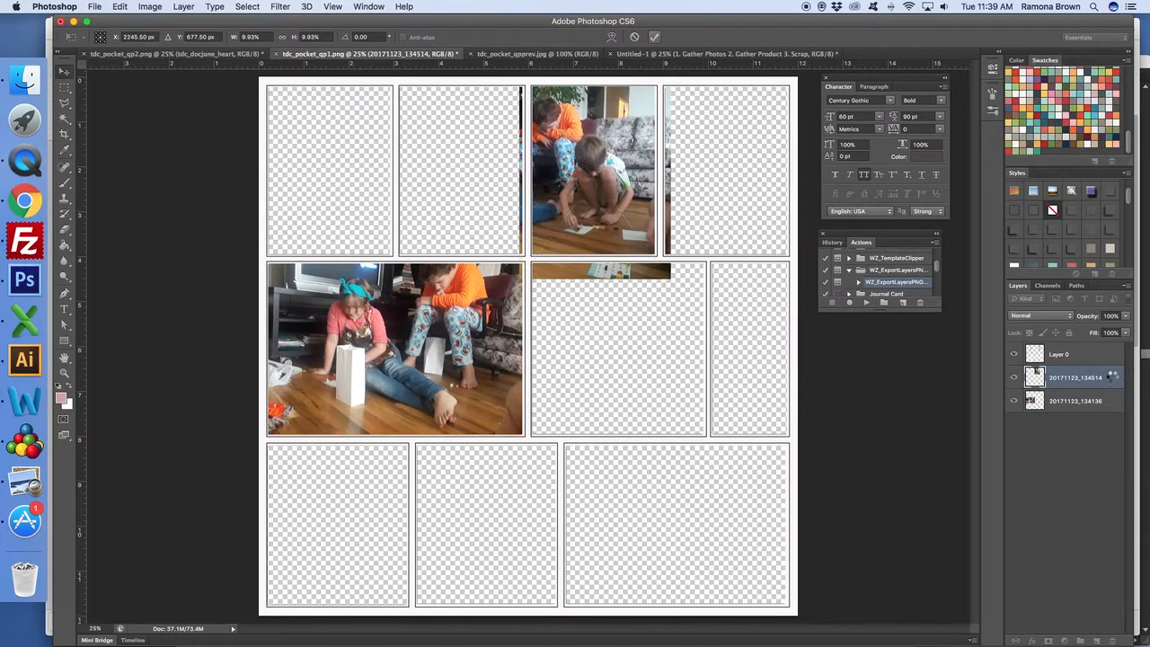
Rasterize the 20171123_134514 layer and delete the parts of the photo spilling outside the third top-row pocket
right_click(1110, 379)
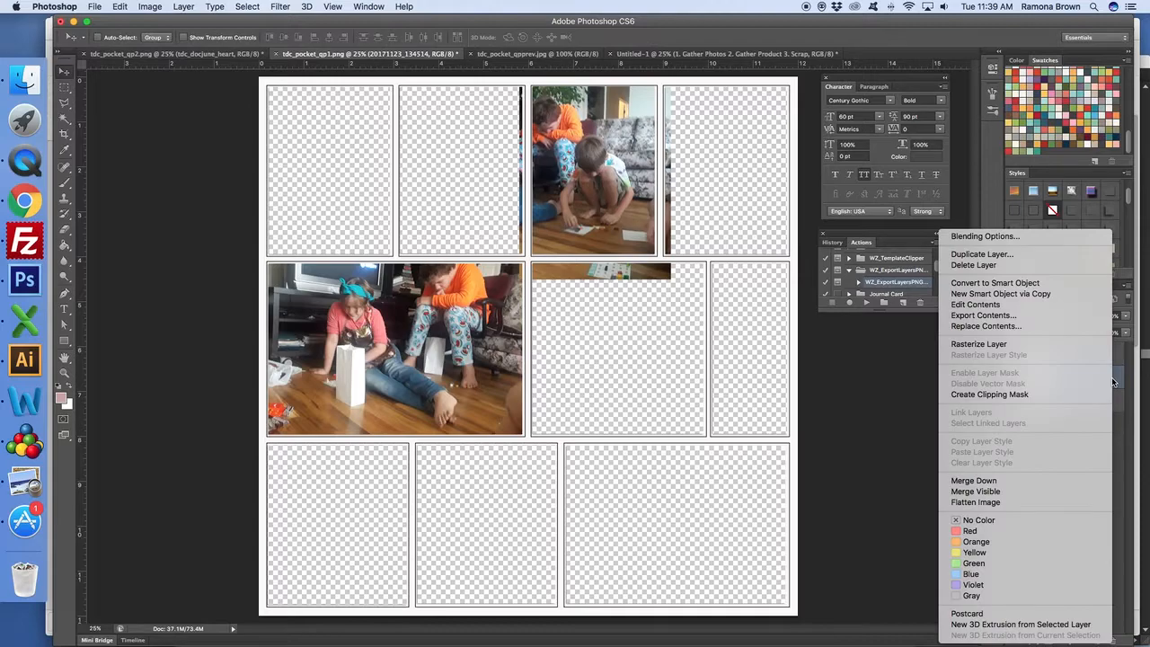
click(1004, 345)
drag(471, 81, 704, 303)
key(Delete)
key(Delete)
drag(659, 81, 709, 299)
key(Delete)
click(247, 6)
click(261, 36)
click(63, 71)
Place 20171123_134249.jpg and scale it to about 13% over the second and third pockets of the middle row
click(95, 7)
click(117, 203)
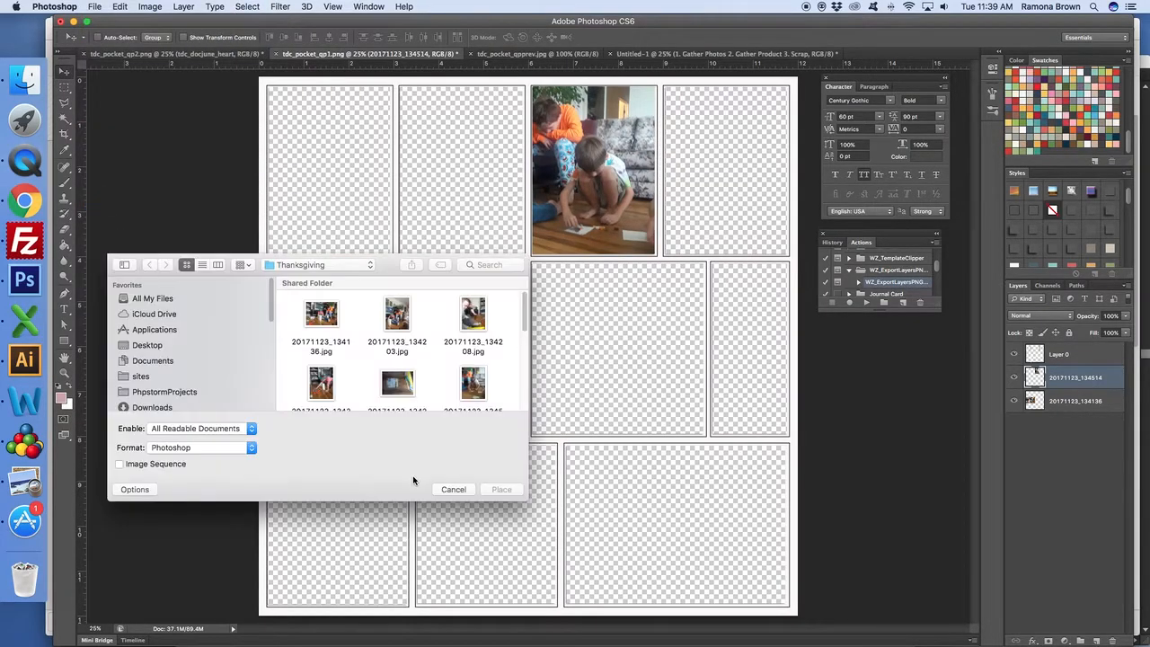
scroll(426, 387, down, 2)
click(414, 356)
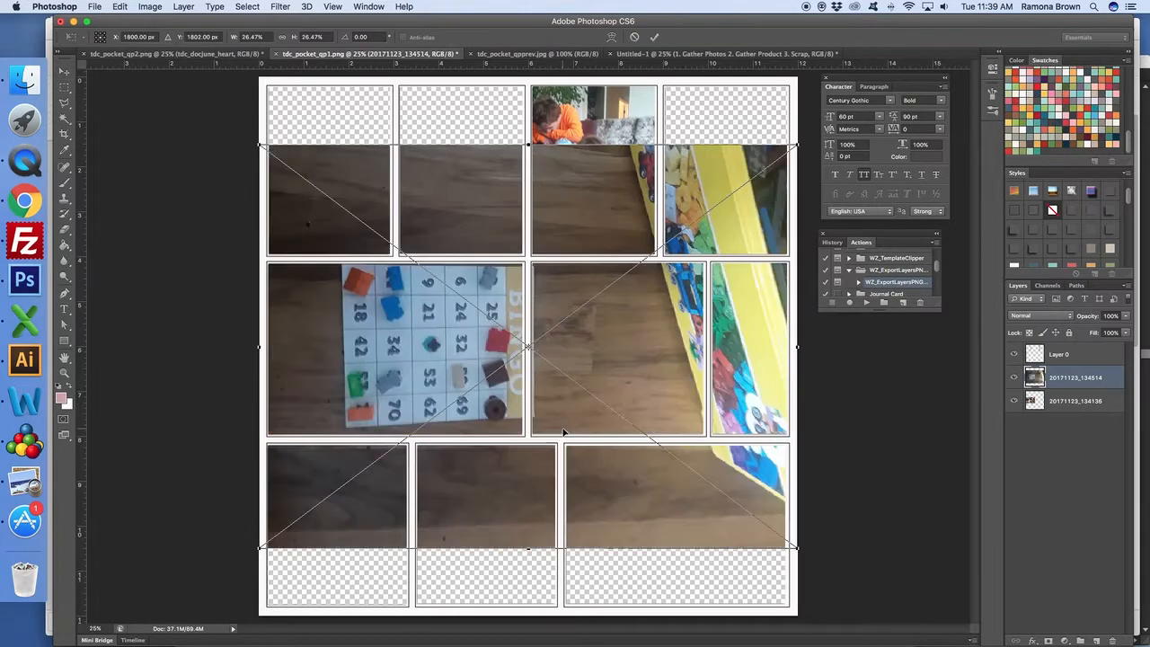
drag(261, 548, 430, 419)
drag(428, 142, 528, 220)
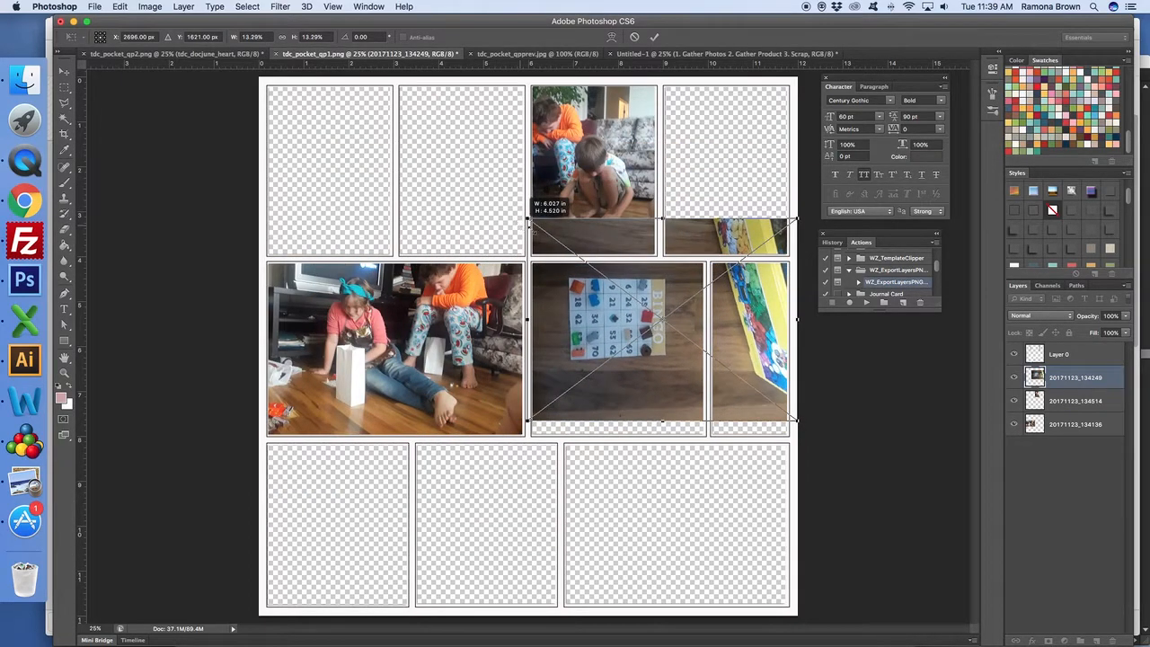
click(654, 37)
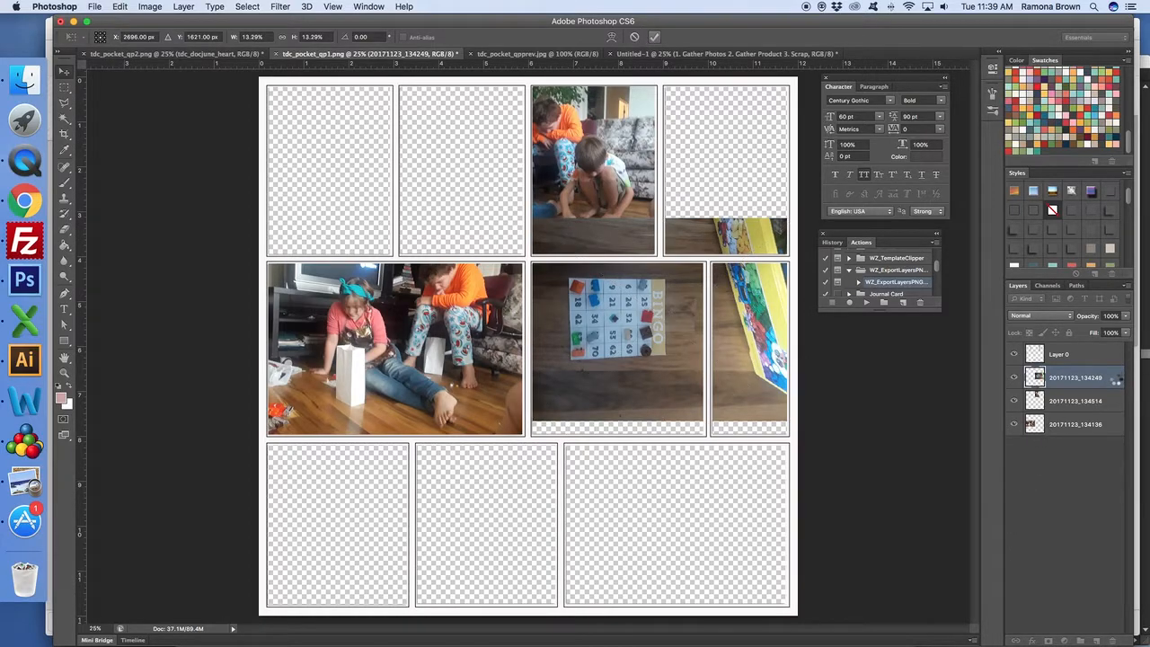
Rasterize the 20171123_134249 layer and rotate the photo 90° counter-clockwise, positioning the bingo card in the narrow last pocket of the middle row
right_click(1117, 381)
click(1022, 346)
drag(585, 337, 696, 357)
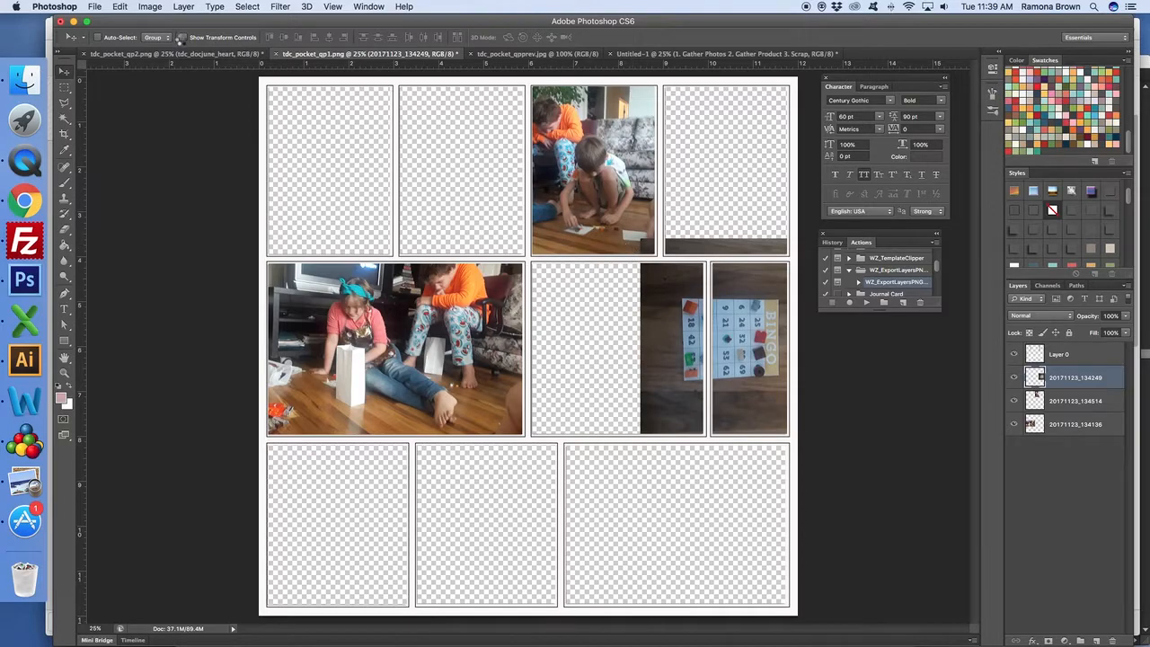
click(183, 38)
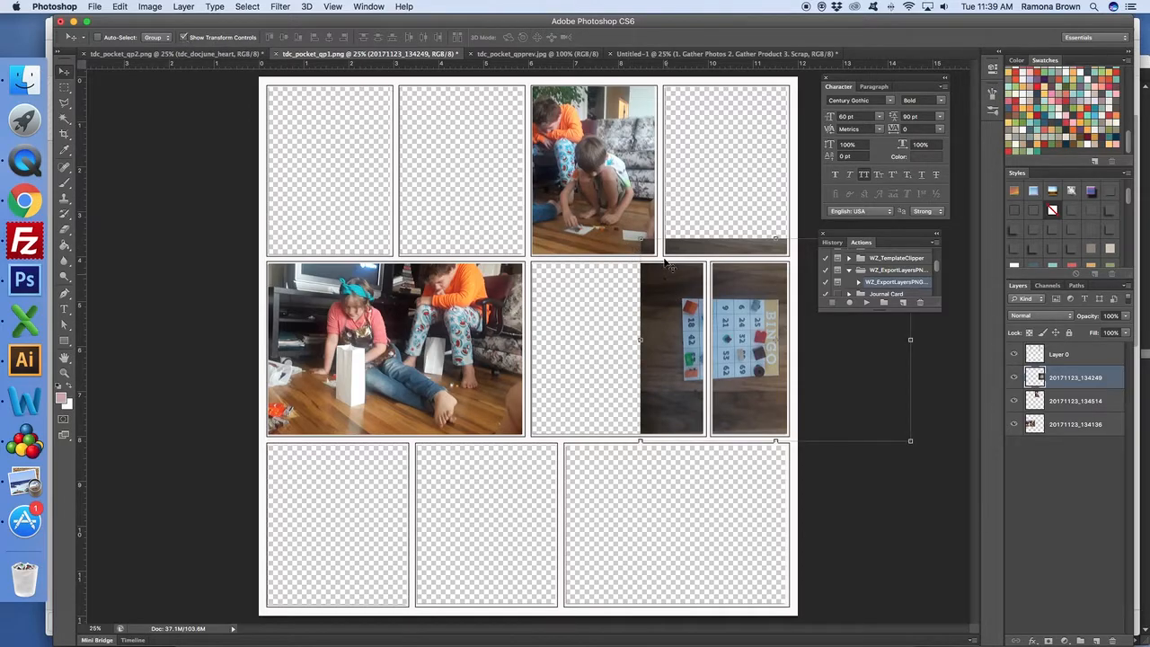
drag(636, 232, 749, 365)
click(653, 37)
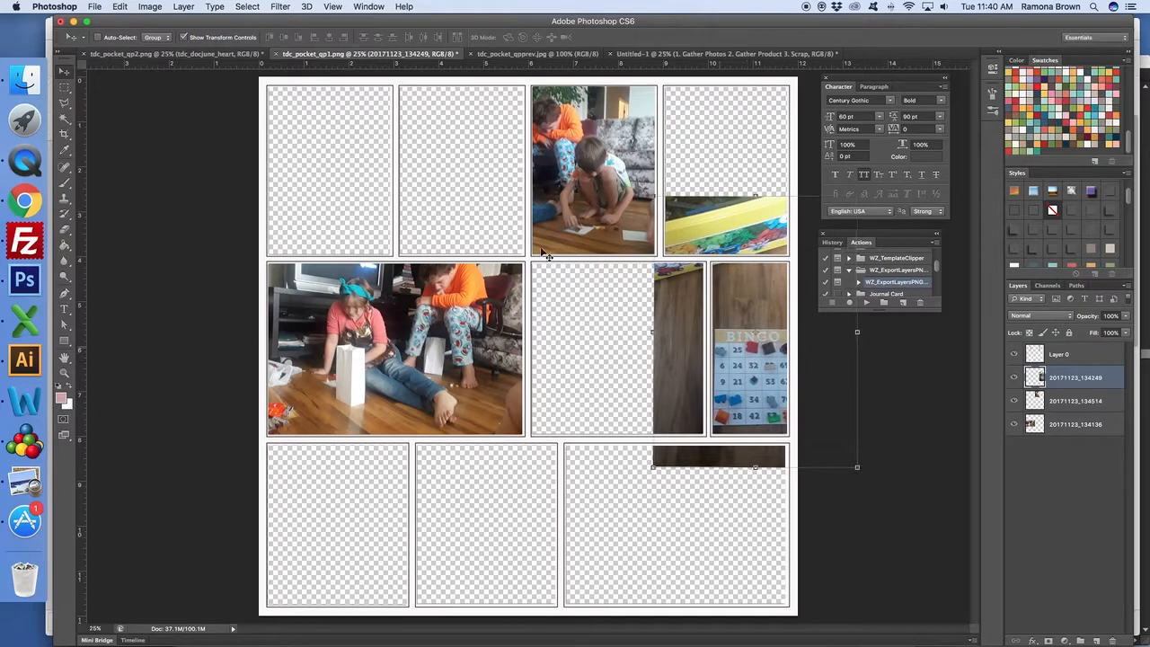
click(183, 37)
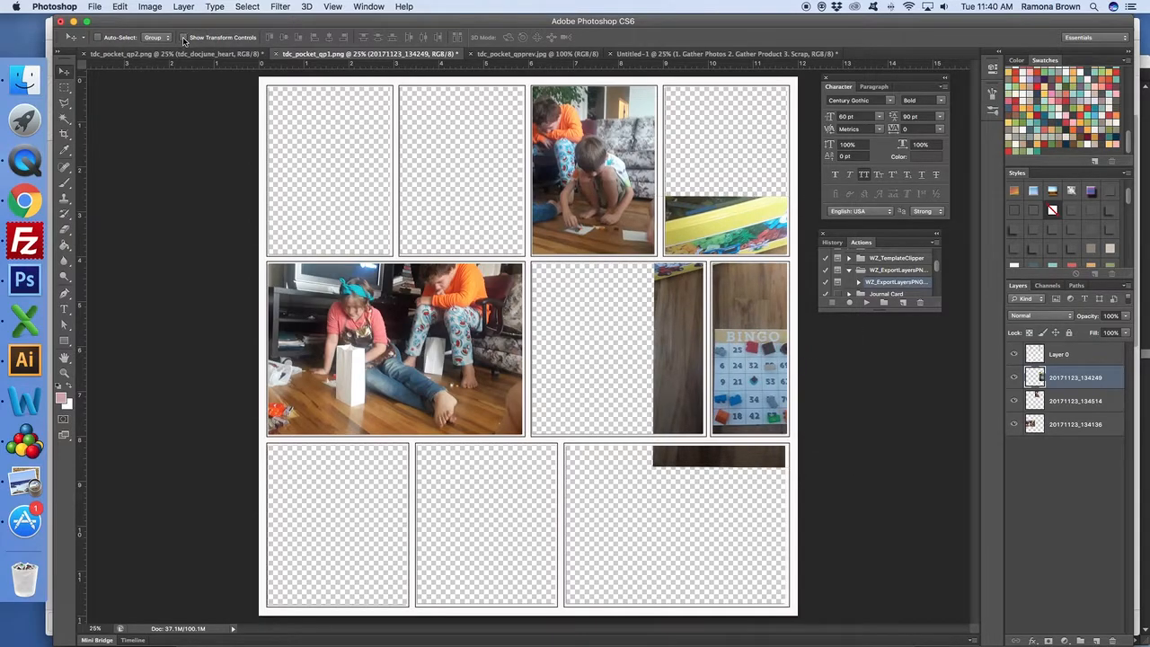
Delete the parts of the bingo photo spilling outside the narrow last pocket of the middle row and clear the selection
click(65, 88)
drag(614, 171, 799, 258)
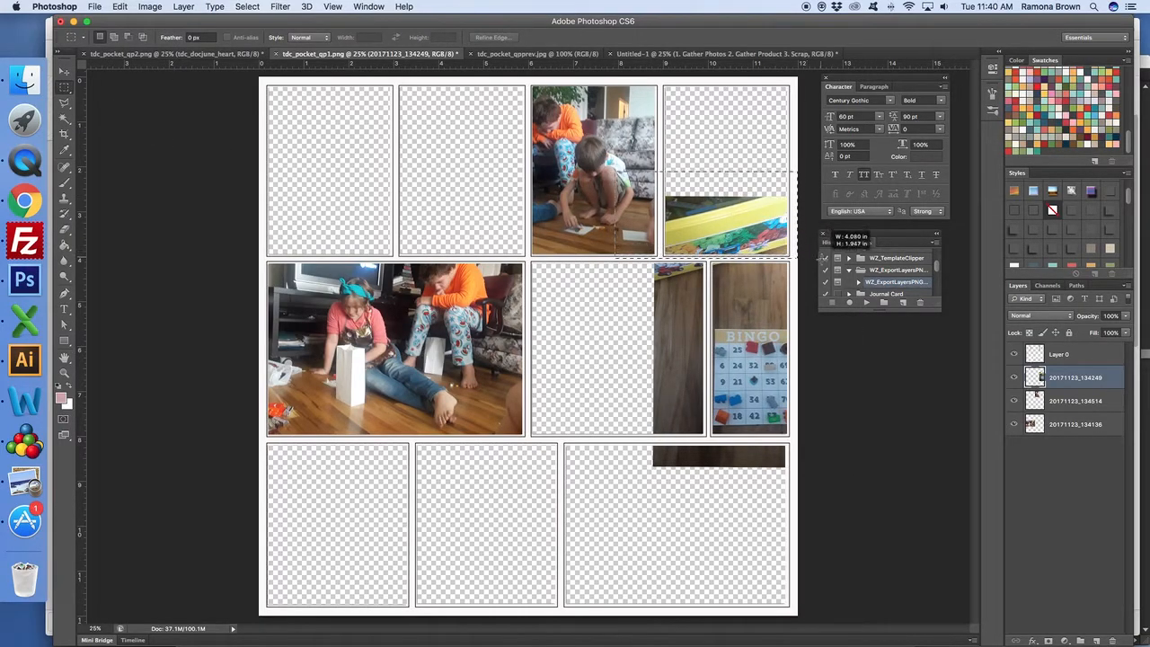
key(Delete)
drag(623, 235, 701, 491)
key(Delete)
drag(645, 444, 836, 490)
key(Delete)
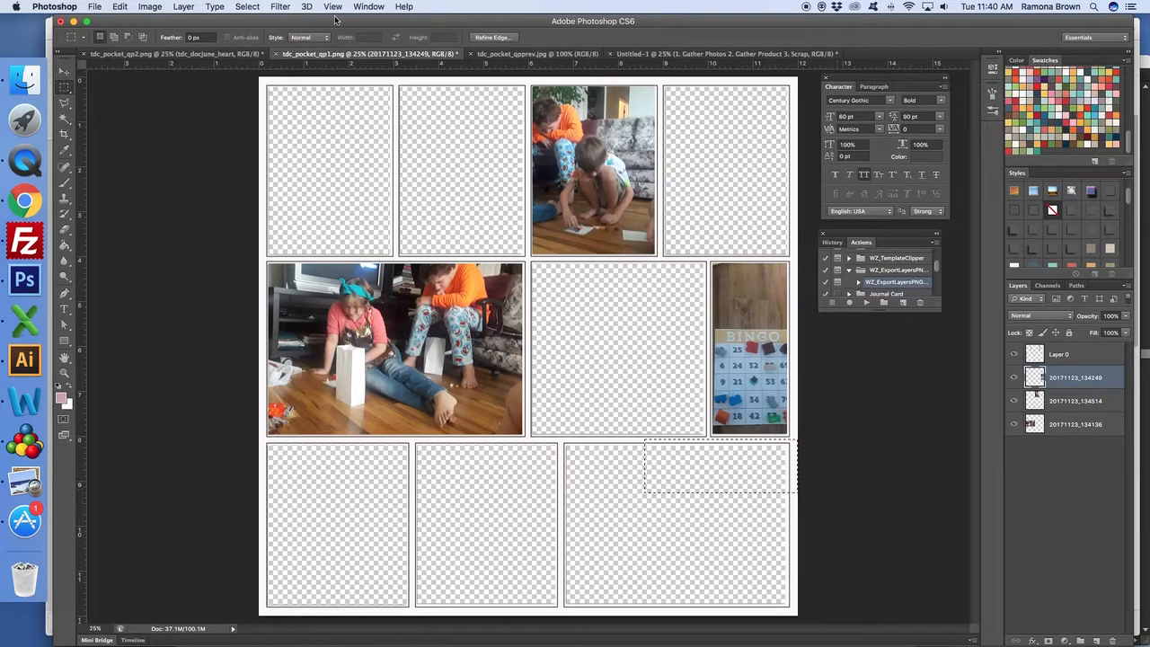
click(248, 7)
click(260, 34)
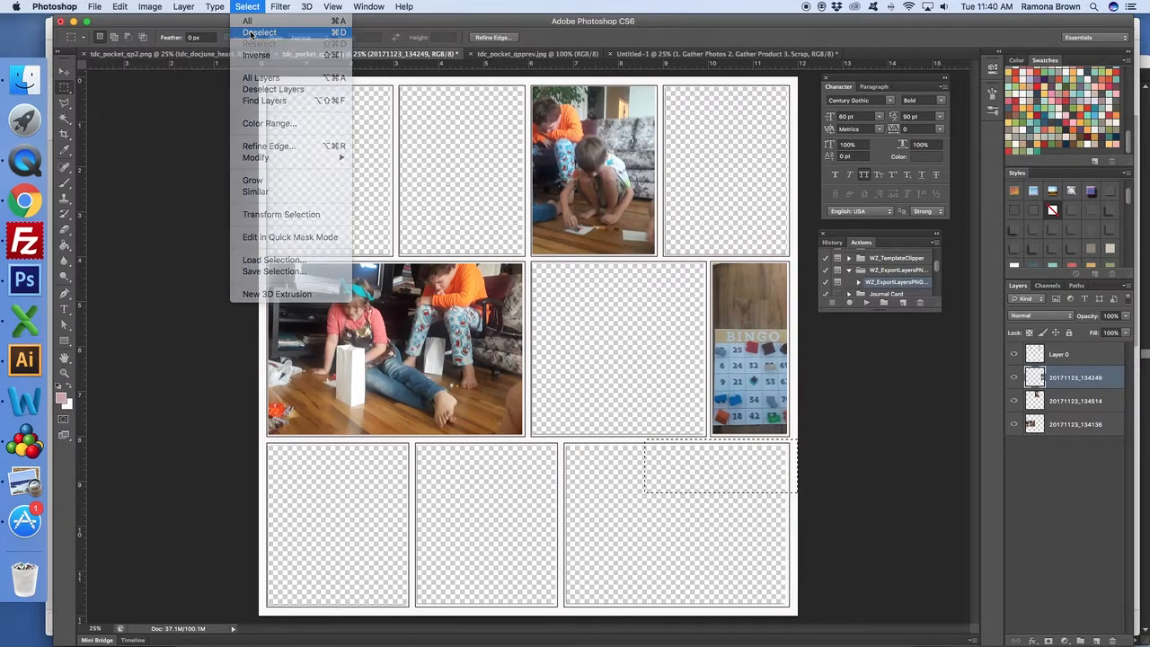
click(65, 72)
Place 20171123_164212.jpg, scale it to about 14% and position it over the wide last pocket of the bottom row
click(91, 7)
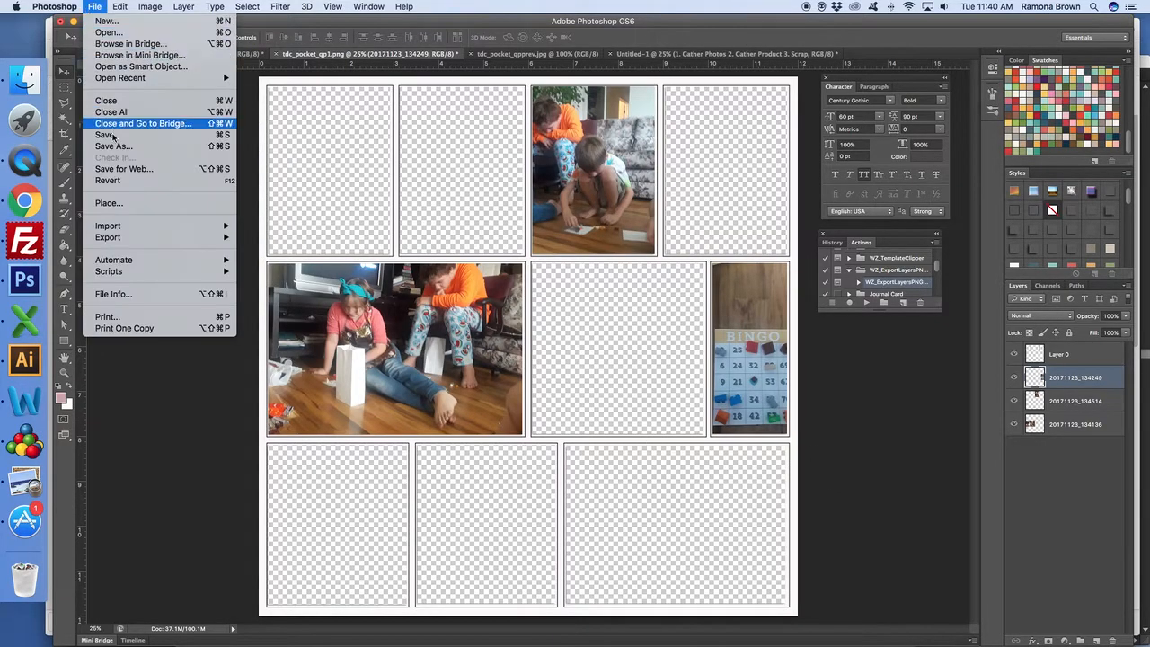
click(126, 204)
scroll(372, 346, down, 3)
scroll(371, 348, down, 2)
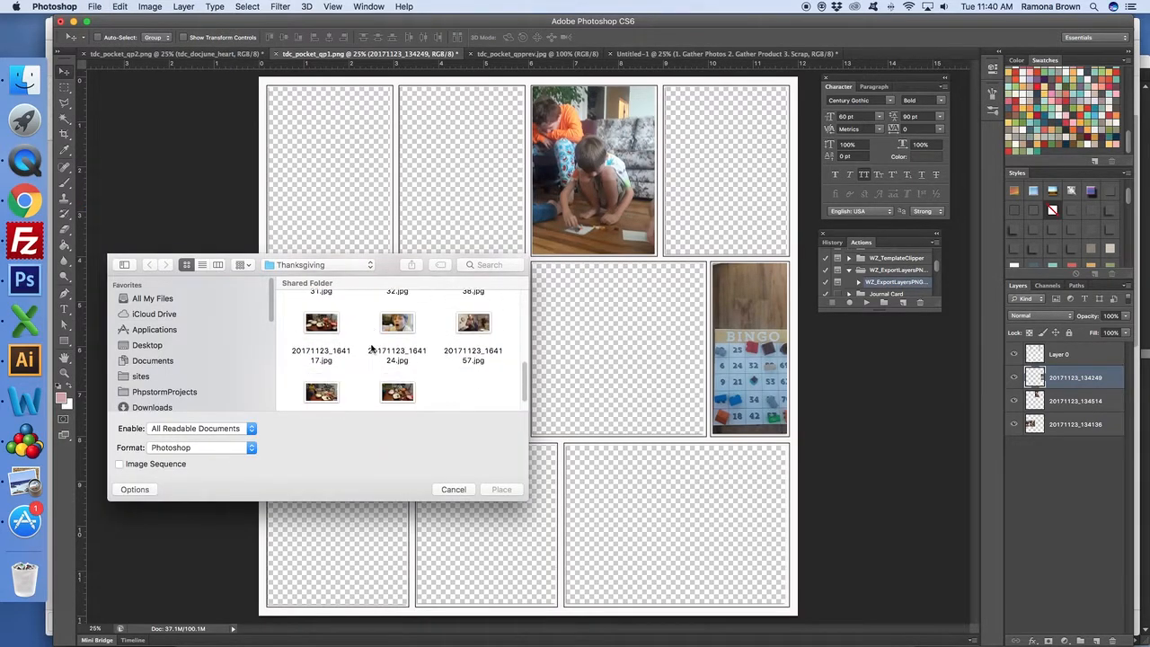
click(397, 393)
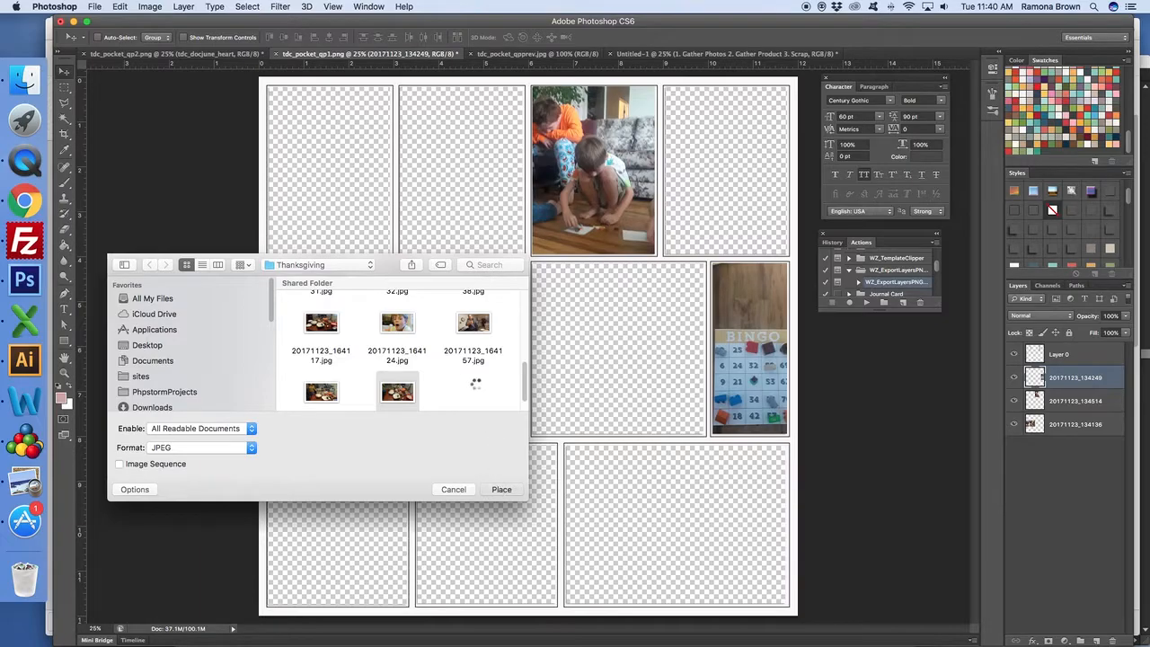
drag(260, 196, 398, 272)
drag(795, 276, 760, 300)
drag(629, 365, 699, 486)
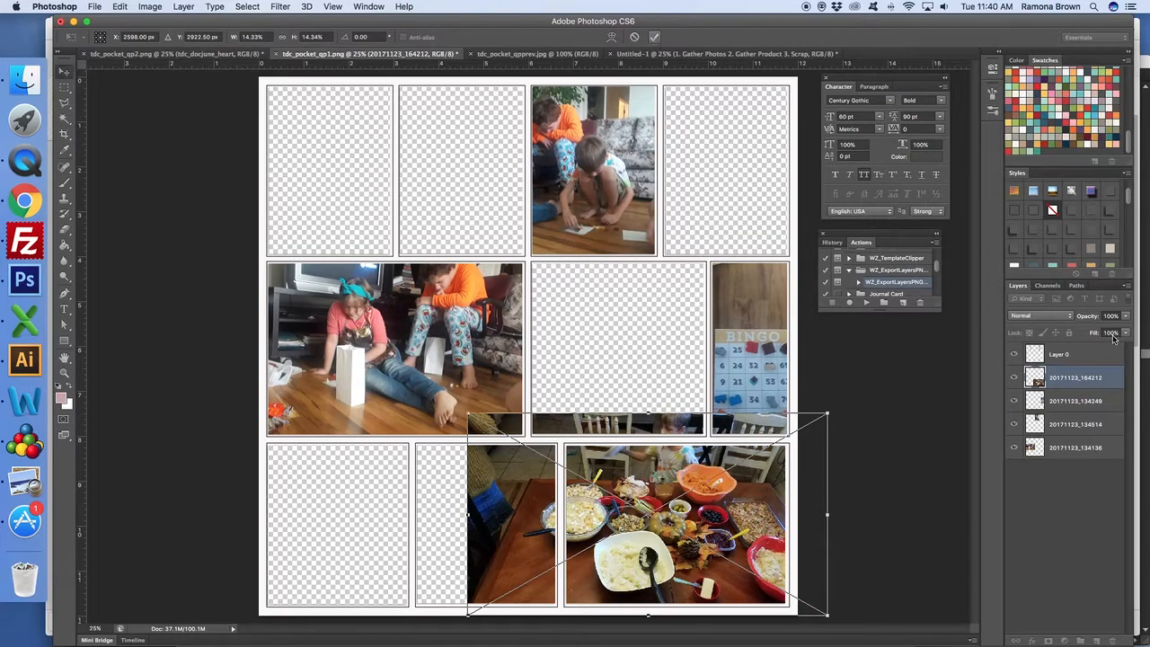
click(654, 36)
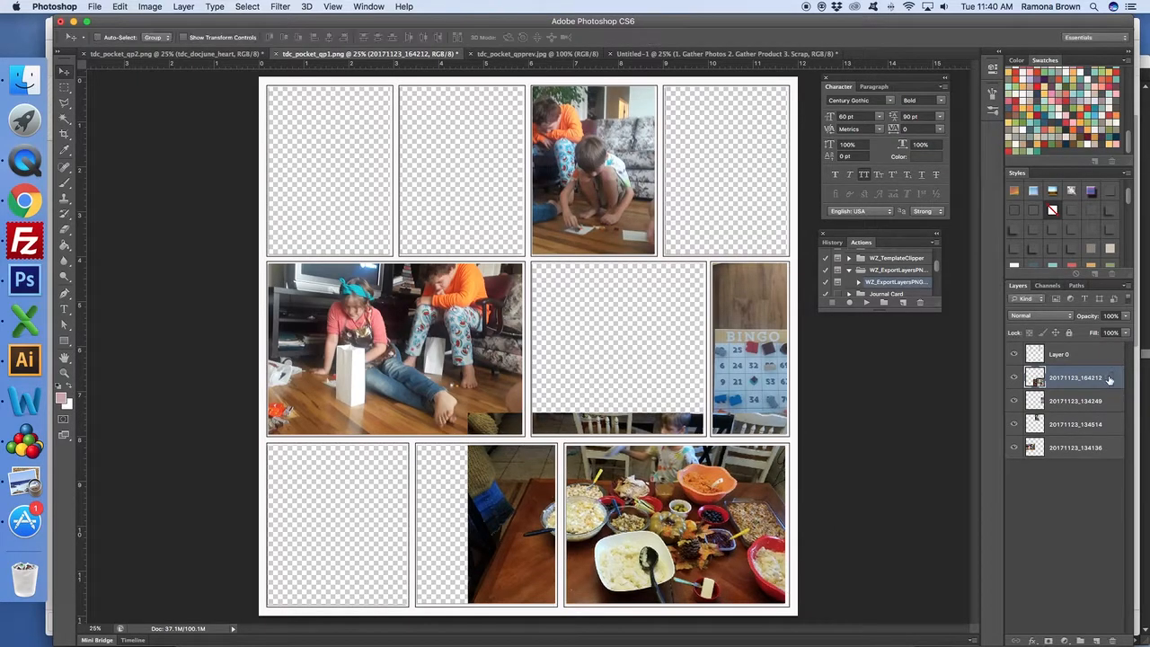
Rasterize the 20171123_164212 layer, delete the parts outside the wide last pocket of the bottom row, and clear the selection
right_click(1111, 378)
click(976, 344)
click(64, 87)
drag(396, 369, 563, 618)
key(Delete)
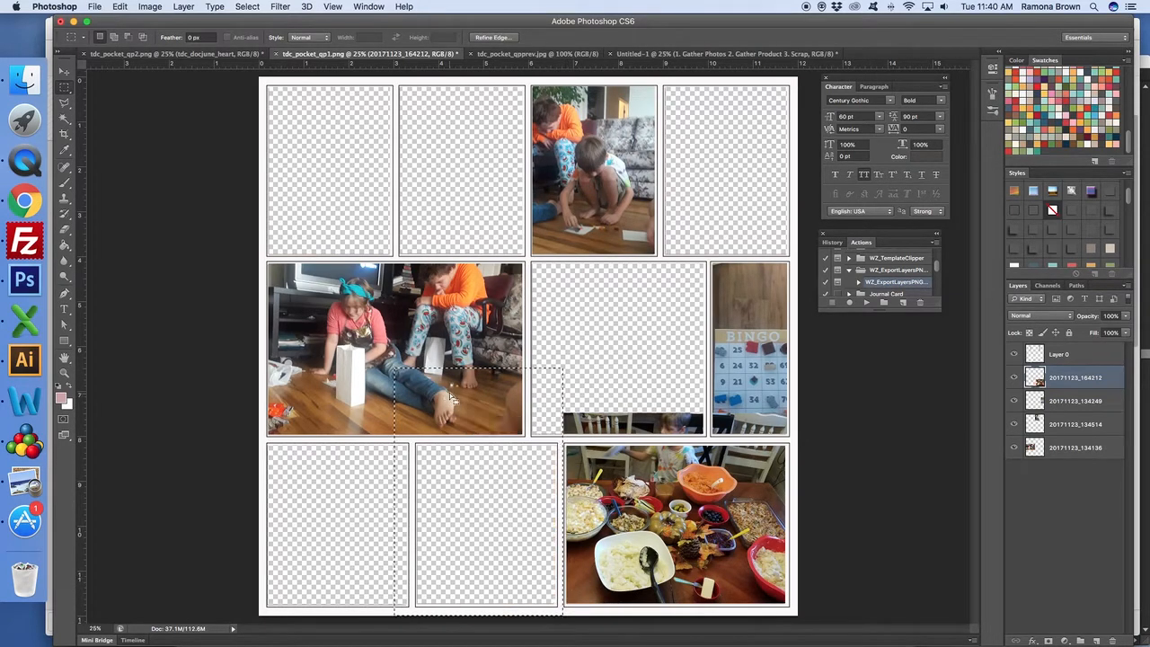
drag(542, 389, 816, 439)
key(Delete)
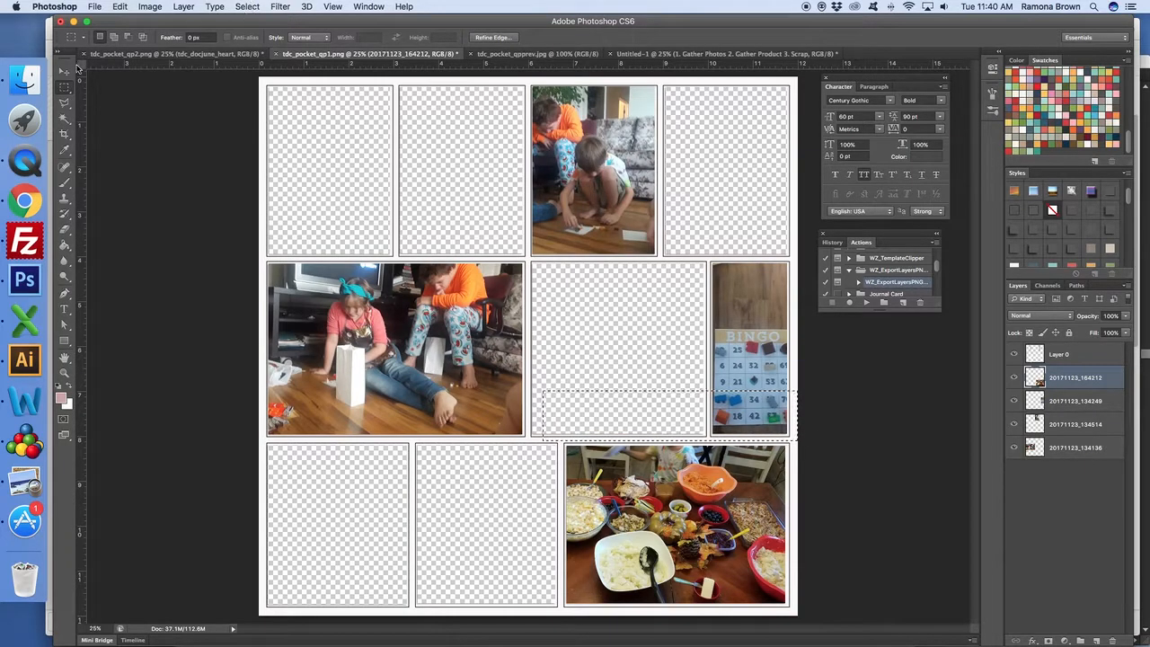
key(v)
click(247, 6)
click(259, 31)
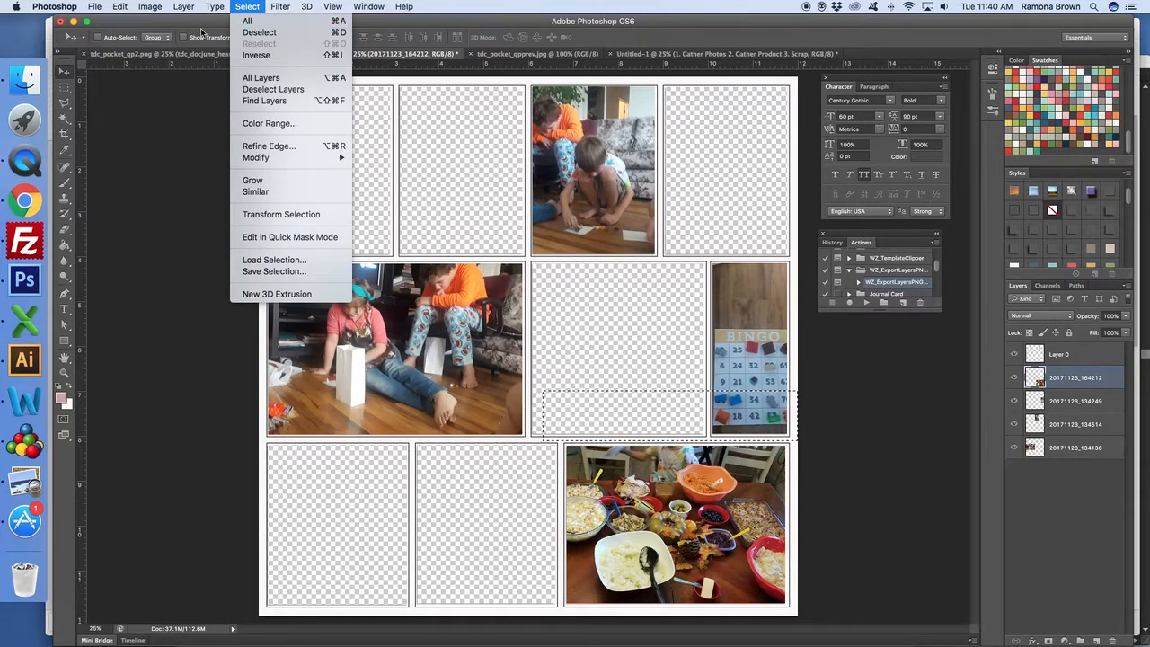
Place 20171123_164124.jpg, scale it to about 14% and position the boy's face over the first pocket of the bottom row
click(92, 7)
click(112, 204)
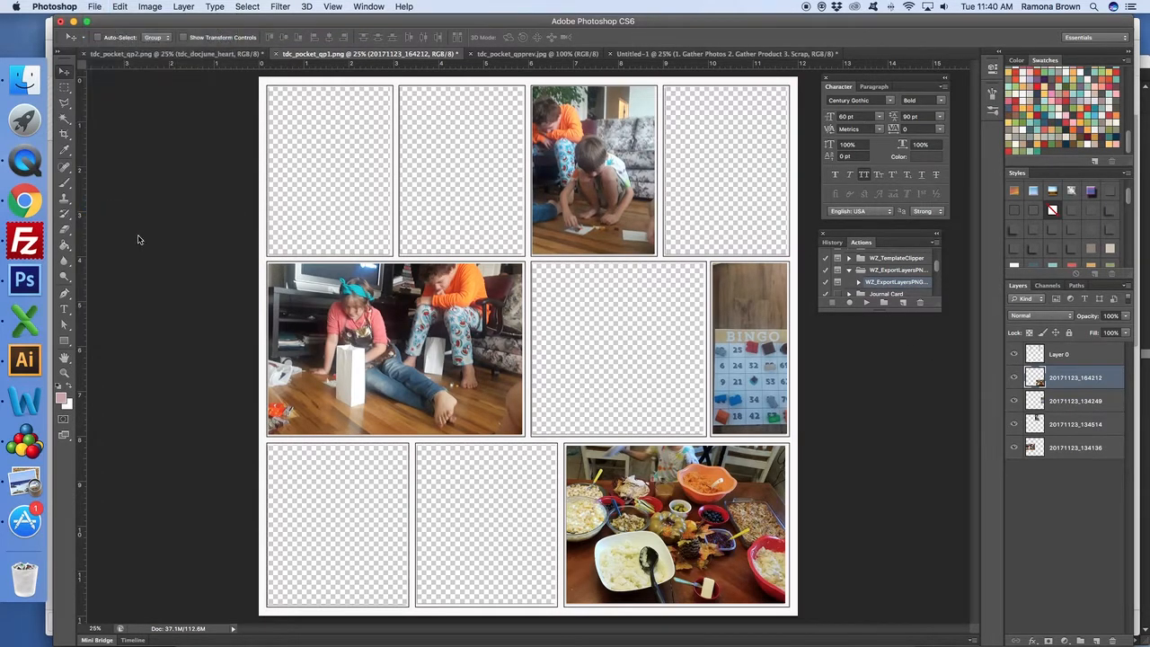
scroll(409, 333, down, 3)
scroll(409, 332, down, 5)
click(397, 339)
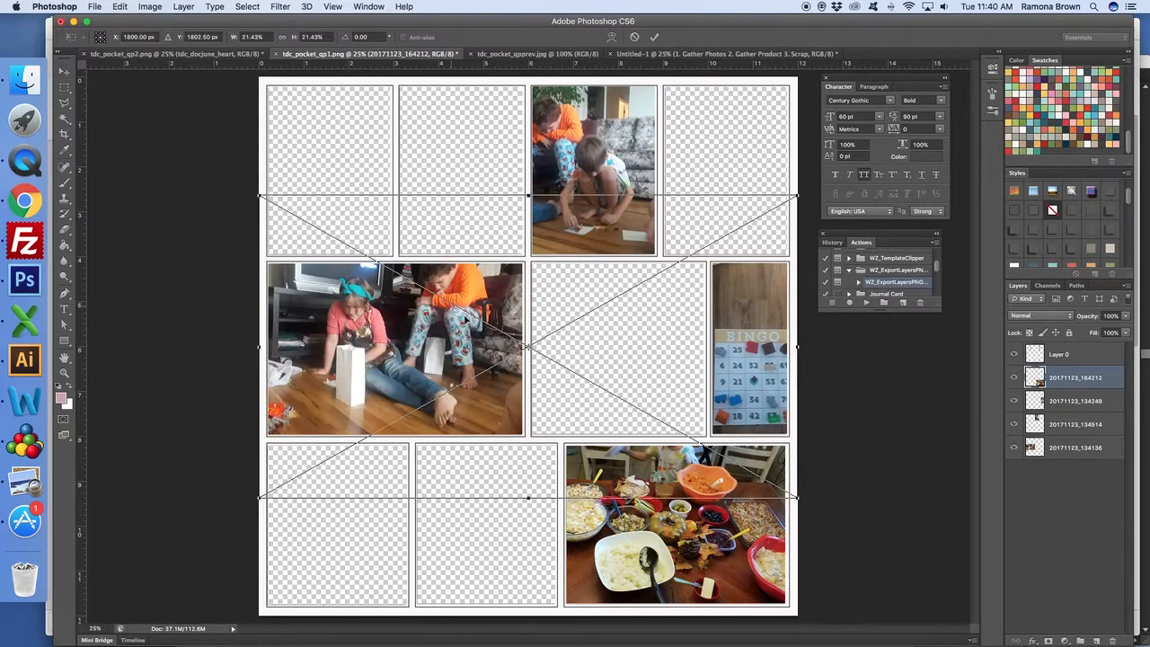
drag(795, 195, 602, 305)
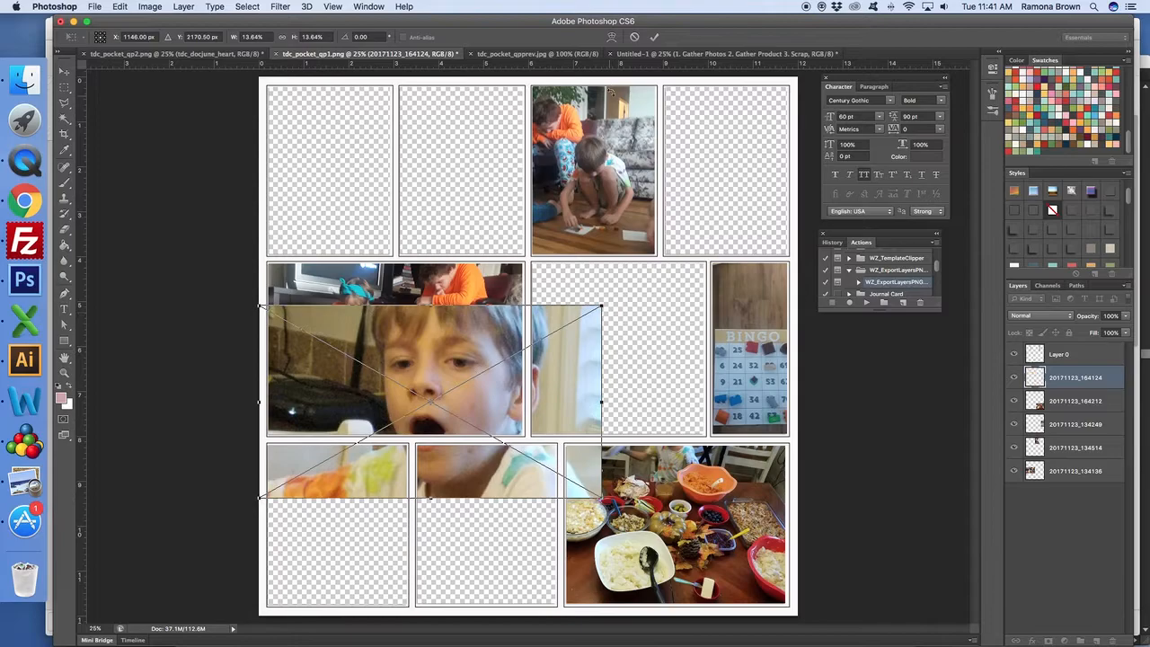
key(Return)
drag(422, 350, 375, 477)
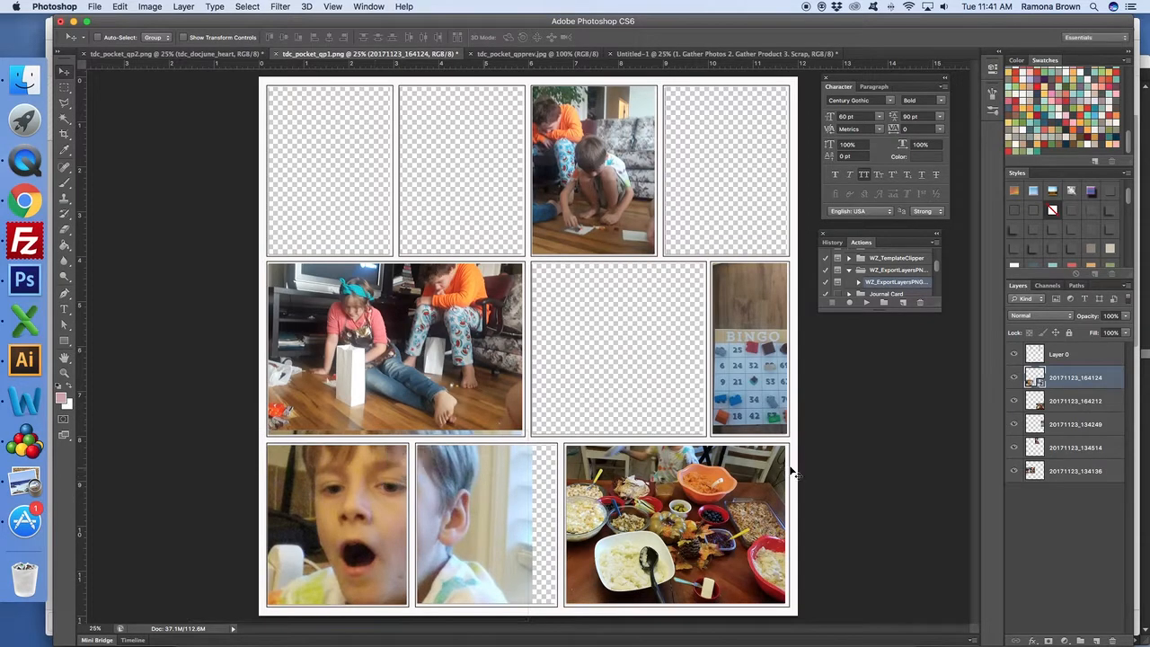
Rasterize the 20171123_164124 layer, delete the parts outside the first bottom-row pocket, and clear the selection
right_click(1084, 380)
click(988, 346)
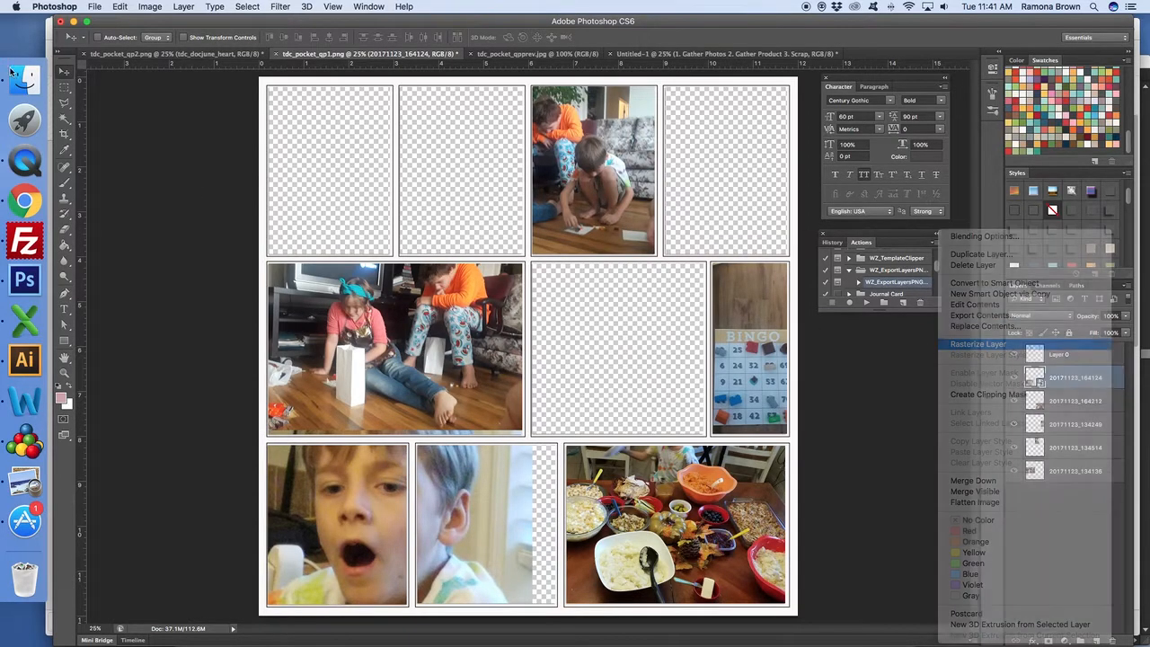
click(64, 87)
drag(237, 369, 609, 440)
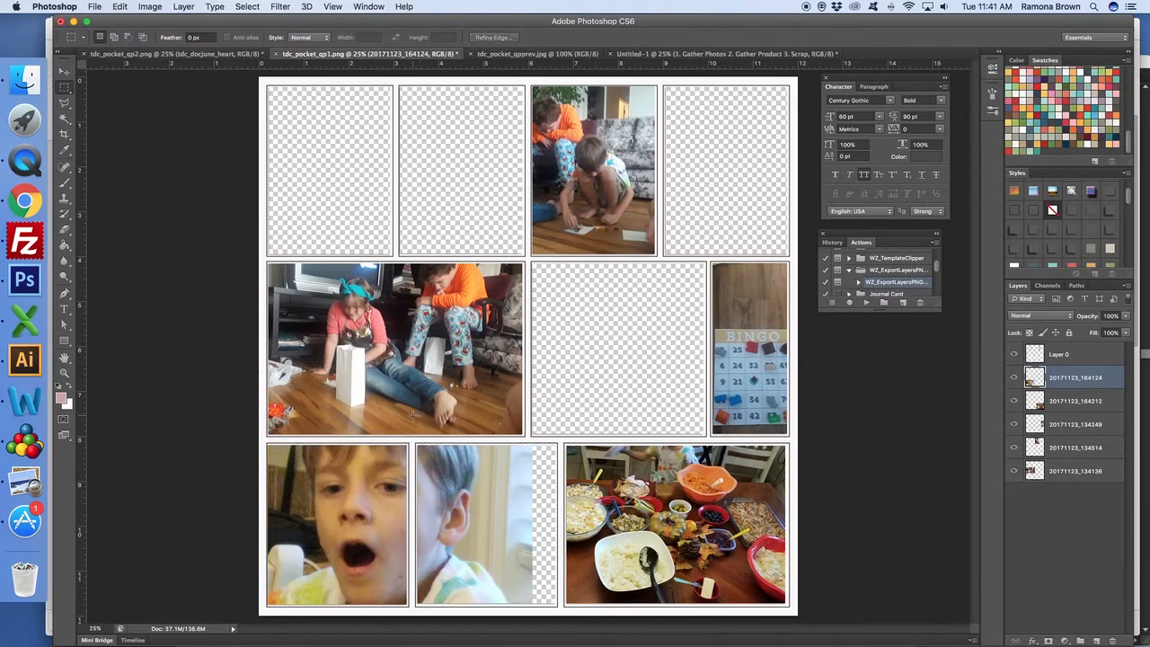
mouse_move(413, 414)
mouse_down()
mouse_move(516, 587)
mouse_move(590, 615)
mouse_up()
key(Delete)
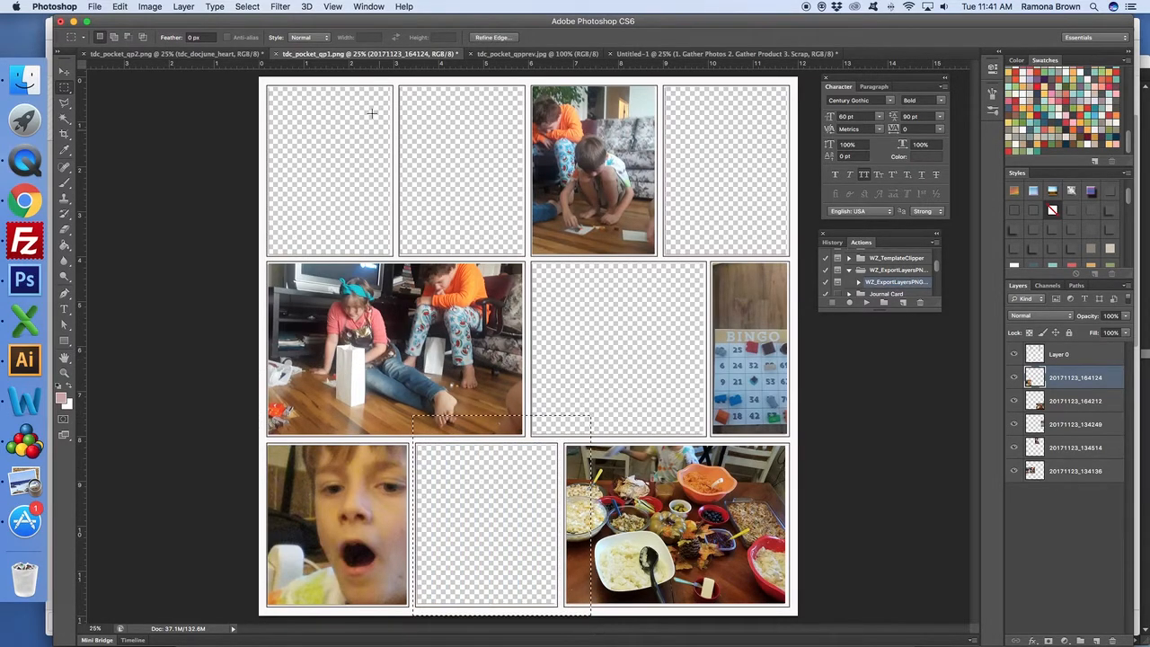
click(247, 7)
click(251, 39)
click(64, 70)
Place 20171123_164117.jpg, scale it to about 19.5% and position it over the first pocket of the top row
click(95, 6)
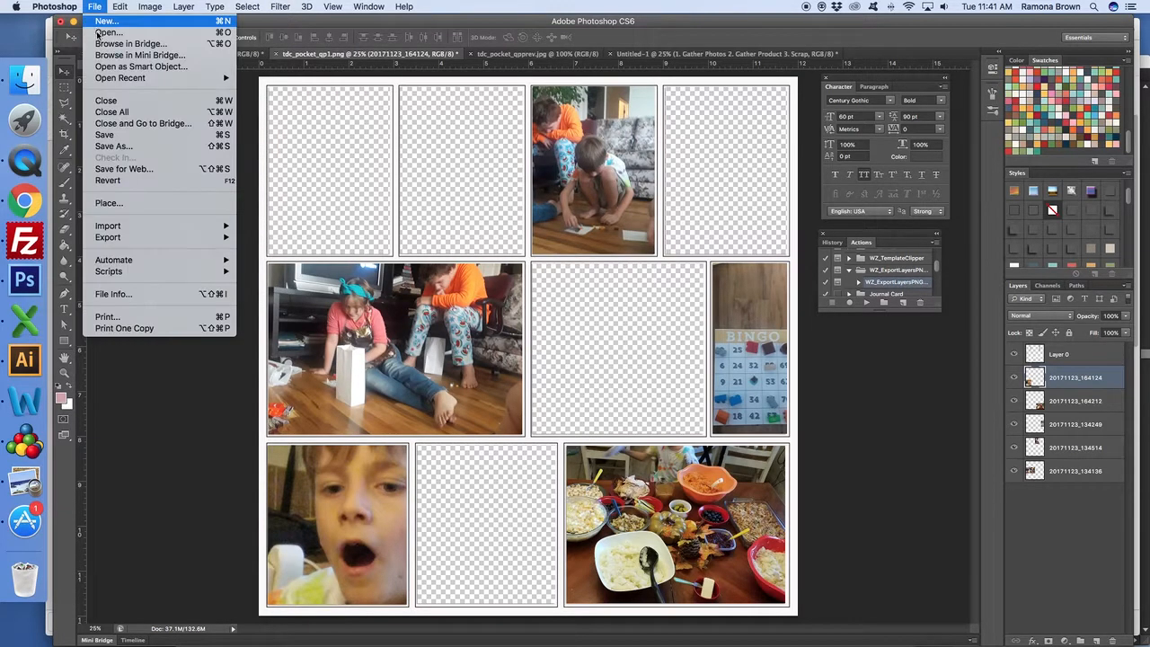
click(117, 205)
scroll(446, 339, down, 5)
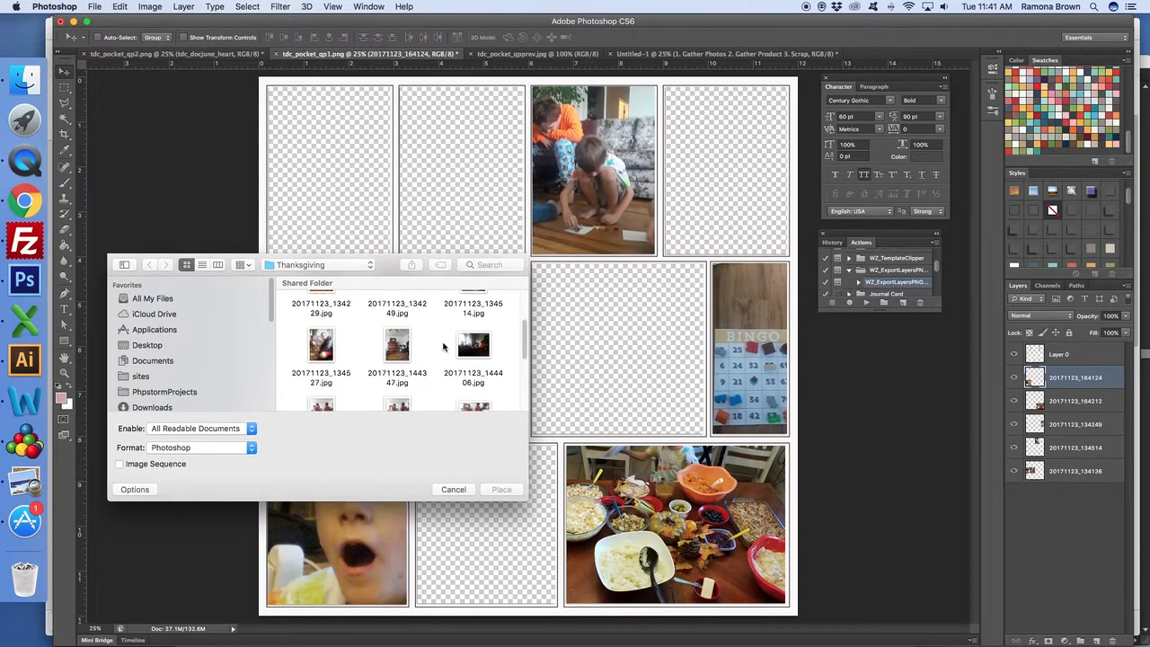
scroll(444, 347, down, 2)
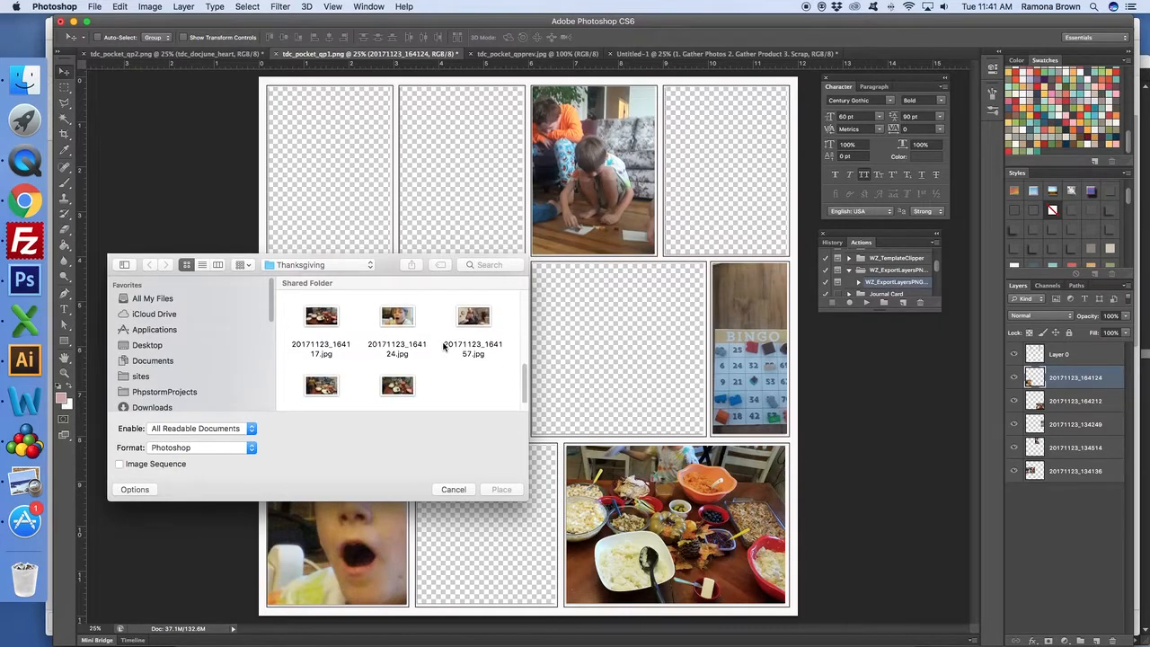
scroll(444, 347, down, 1)
scroll(444, 346, up, 1)
click(317, 320)
click(508, 490)
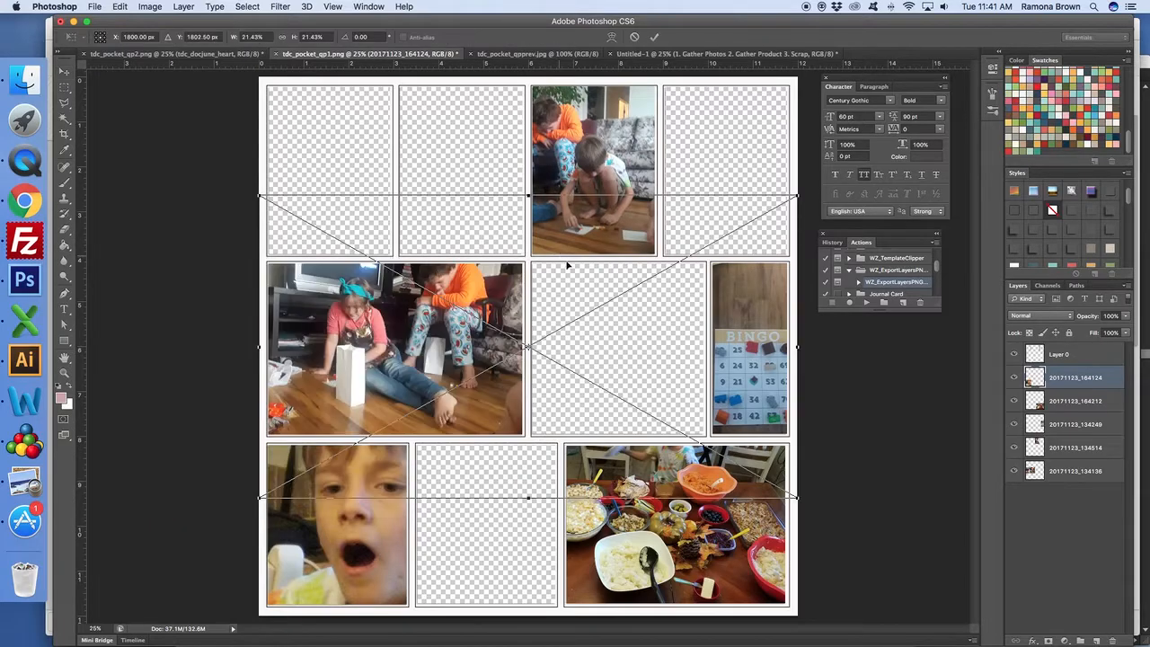
drag(796, 497, 748, 468)
drag(586, 325, 408, 167)
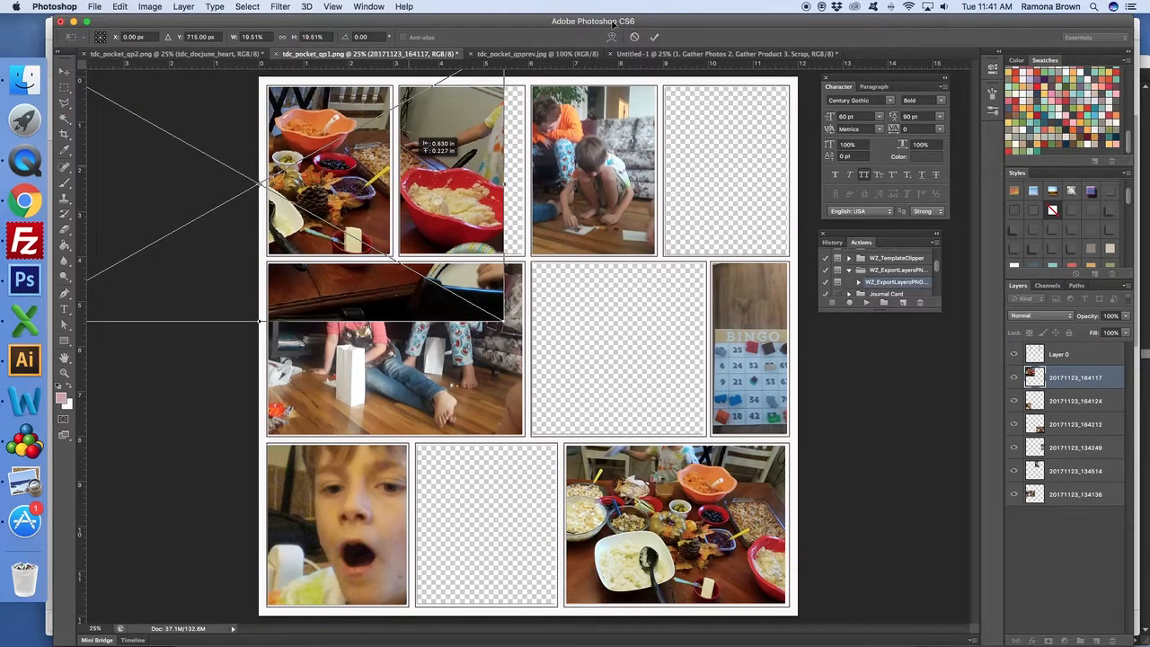
click(654, 37)
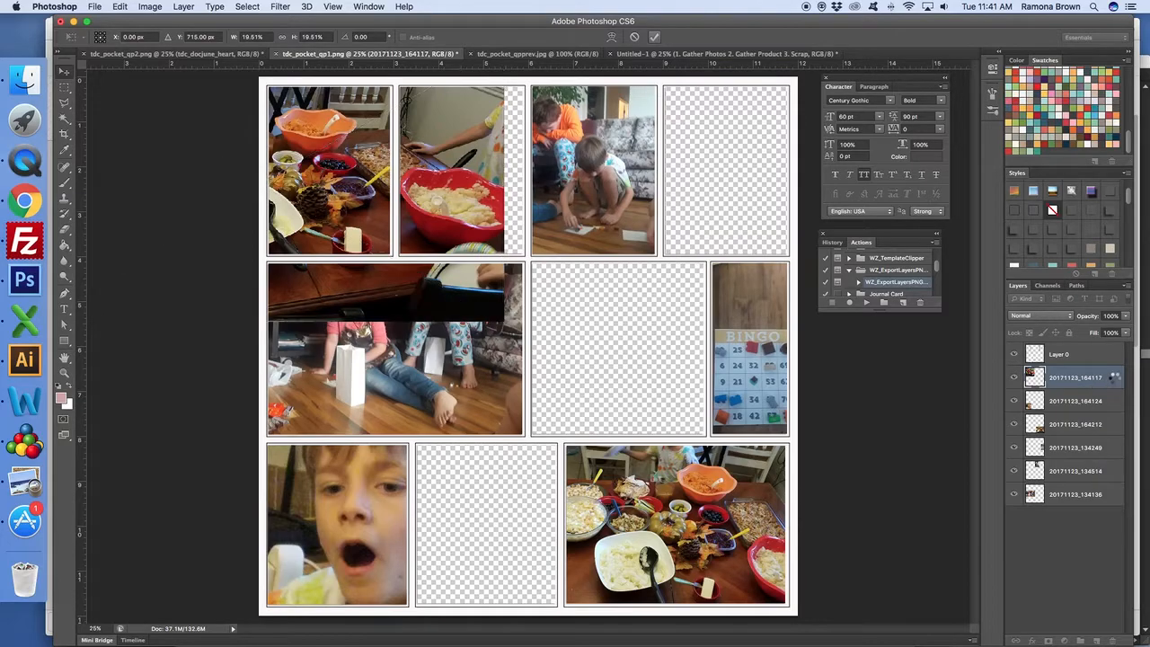
Rasterize the 20171123_164117 layer, delete the parts spilling outside the first top-row pocket, and clear the selection
right_click(1108, 378)
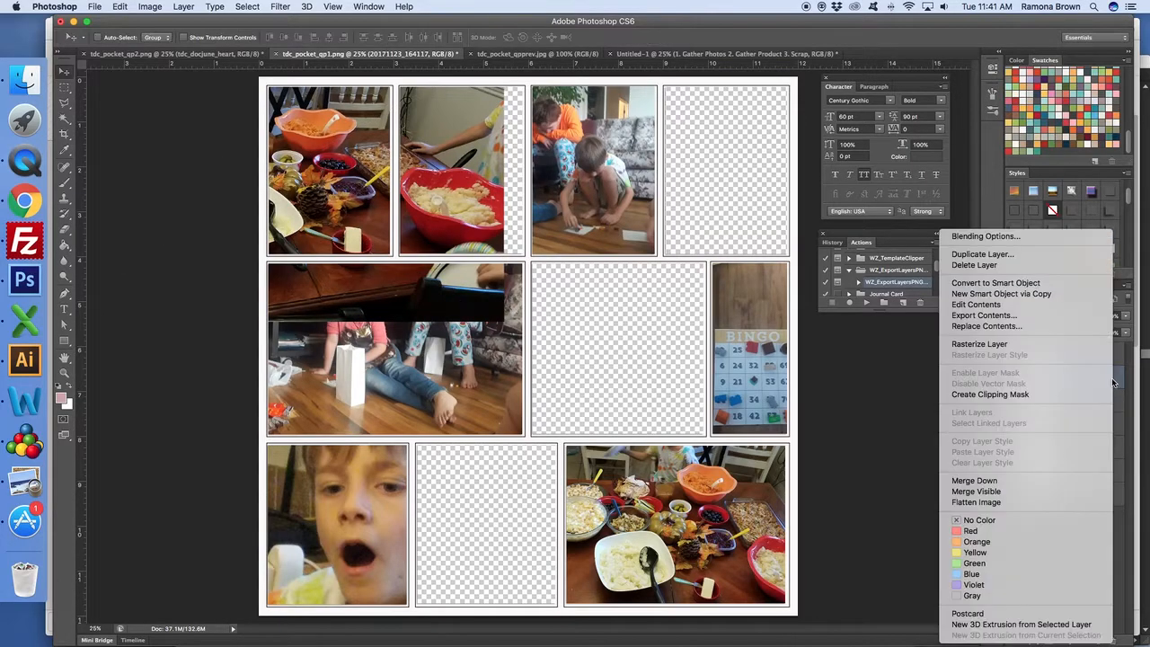
click(1011, 345)
click(64, 90)
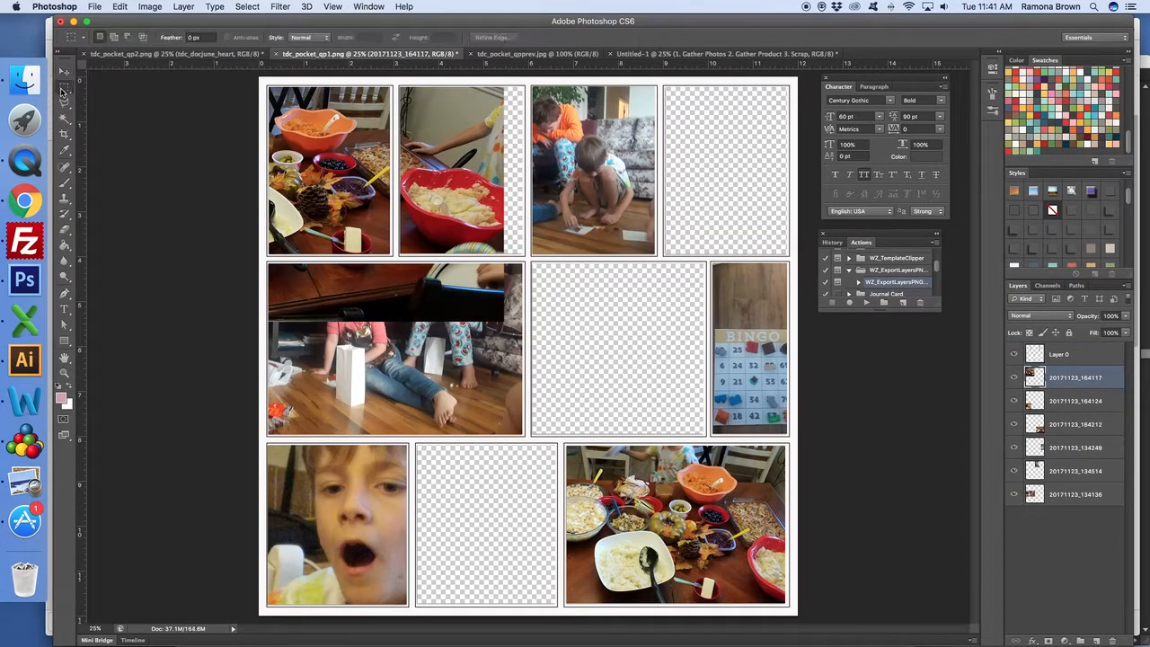
drag(392, 78, 563, 395)
drag(260, 260, 586, 364)
click(247, 6)
click(64, 74)
click(65, 74)
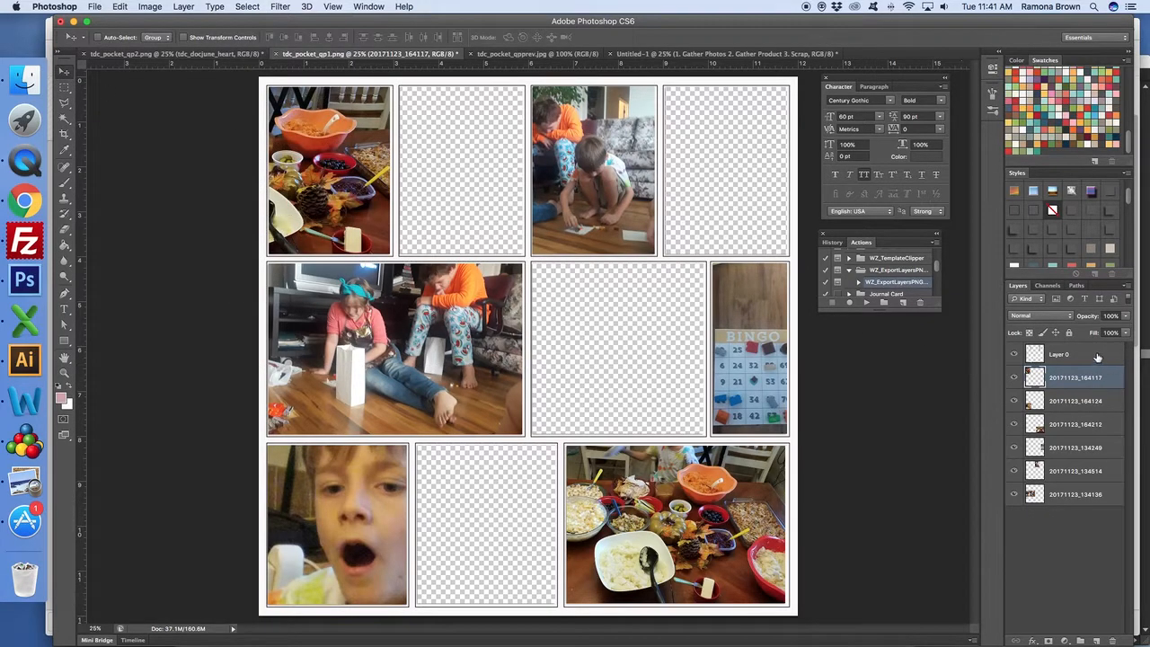
Add an empty layer and move it to the bottom of the layer stack, below the 20171123_134136 layer
click(1112, 502)
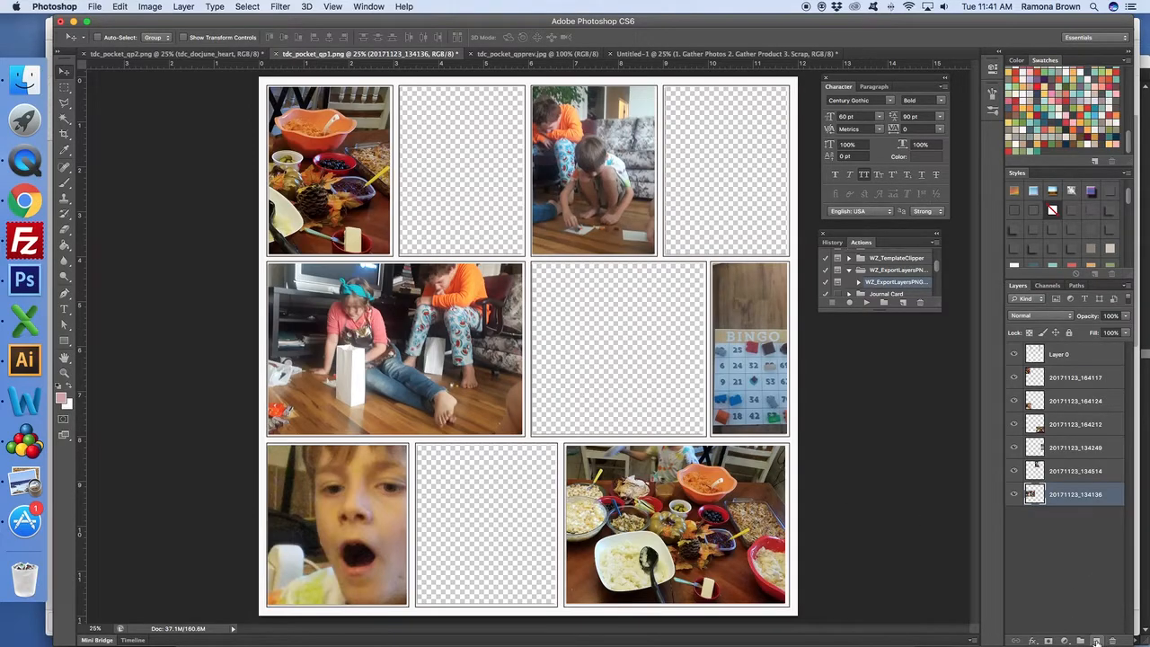
click(1096, 640)
drag(1107, 501, 1082, 518)
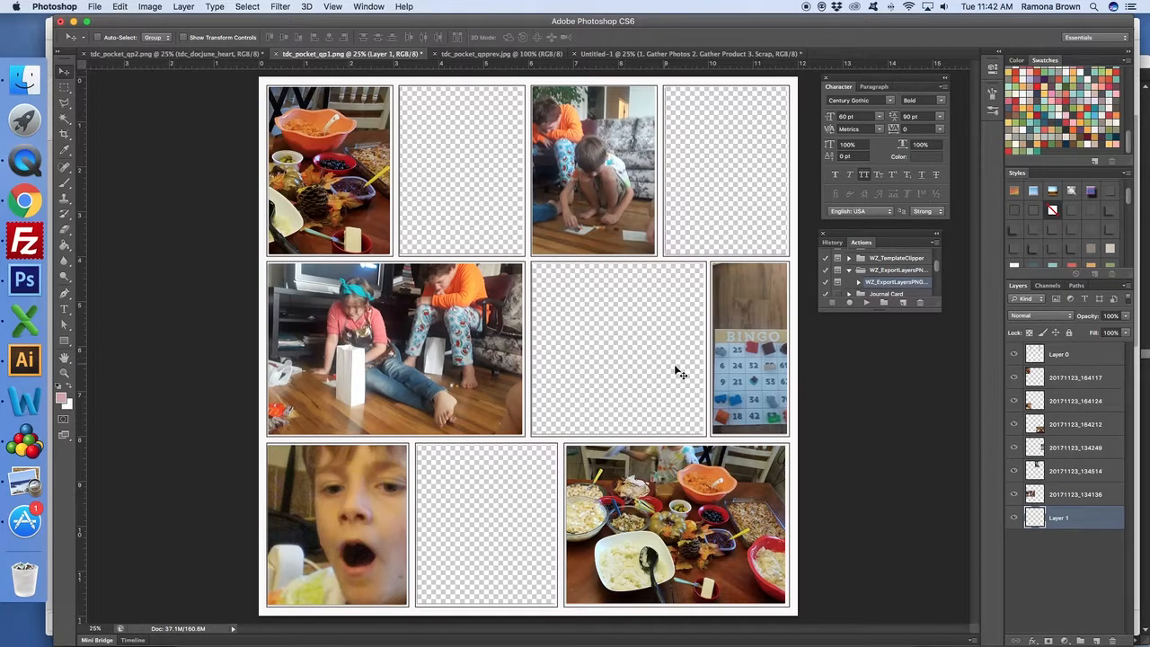
Start placing a file and browse to the tdc_docnov_jcards folder inside the Thanksgiving kit folder
click(92, 7)
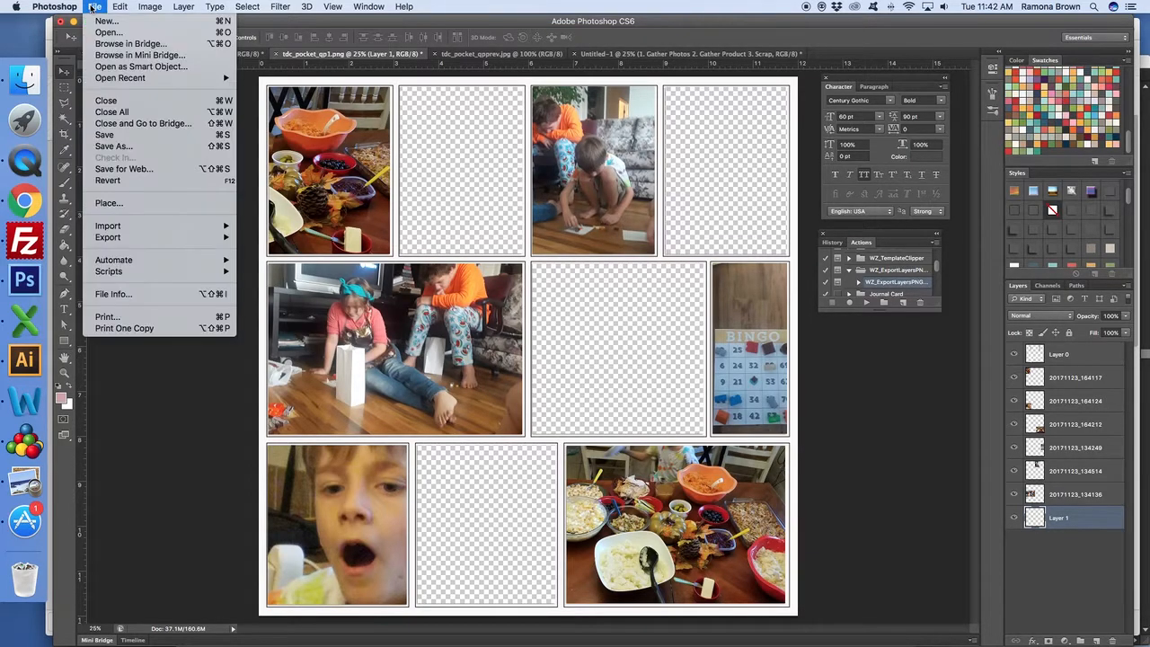
click(154, 201)
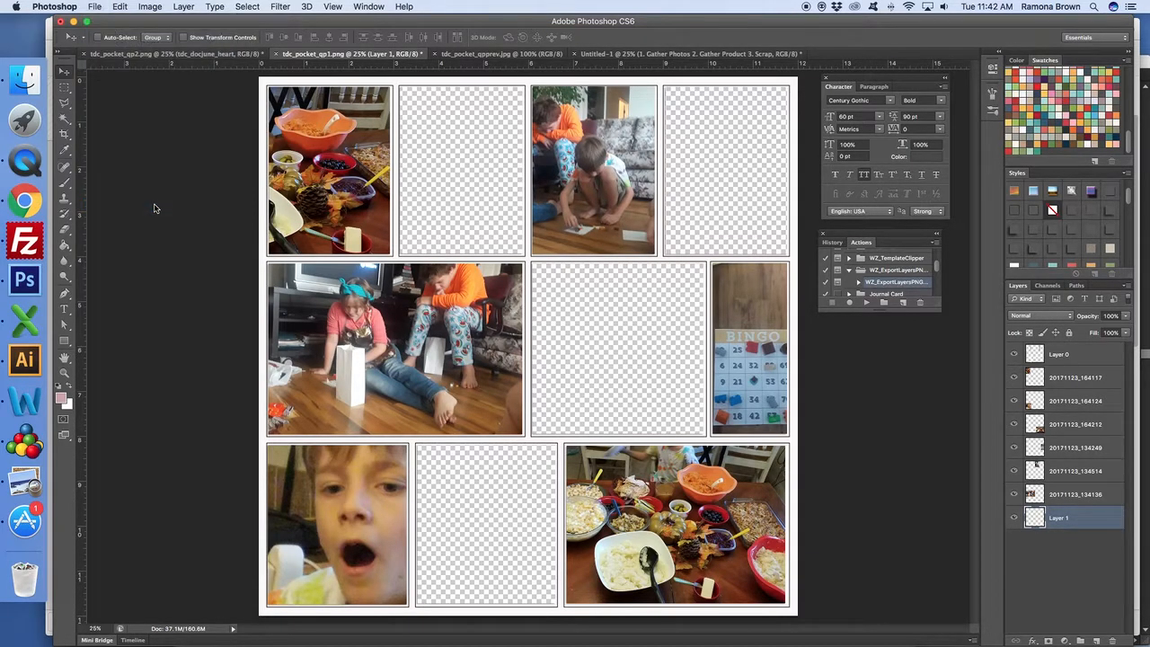
click(299, 266)
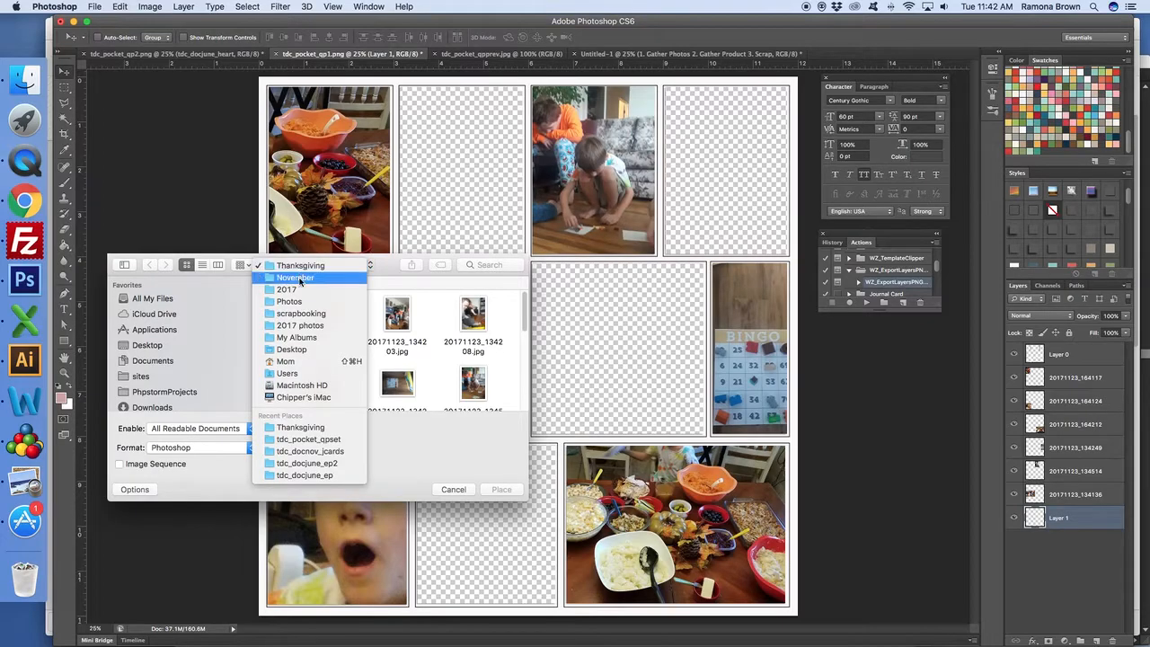
click(300, 290)
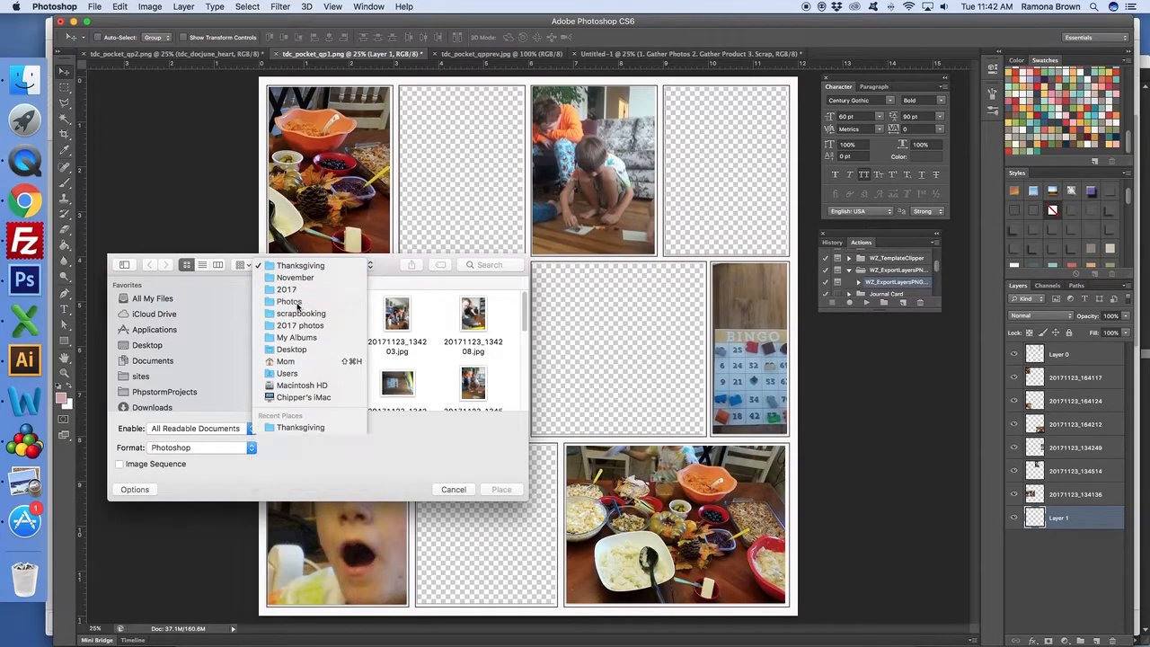
click(295, 265)
click(296, 278)
double_click(320, 311)
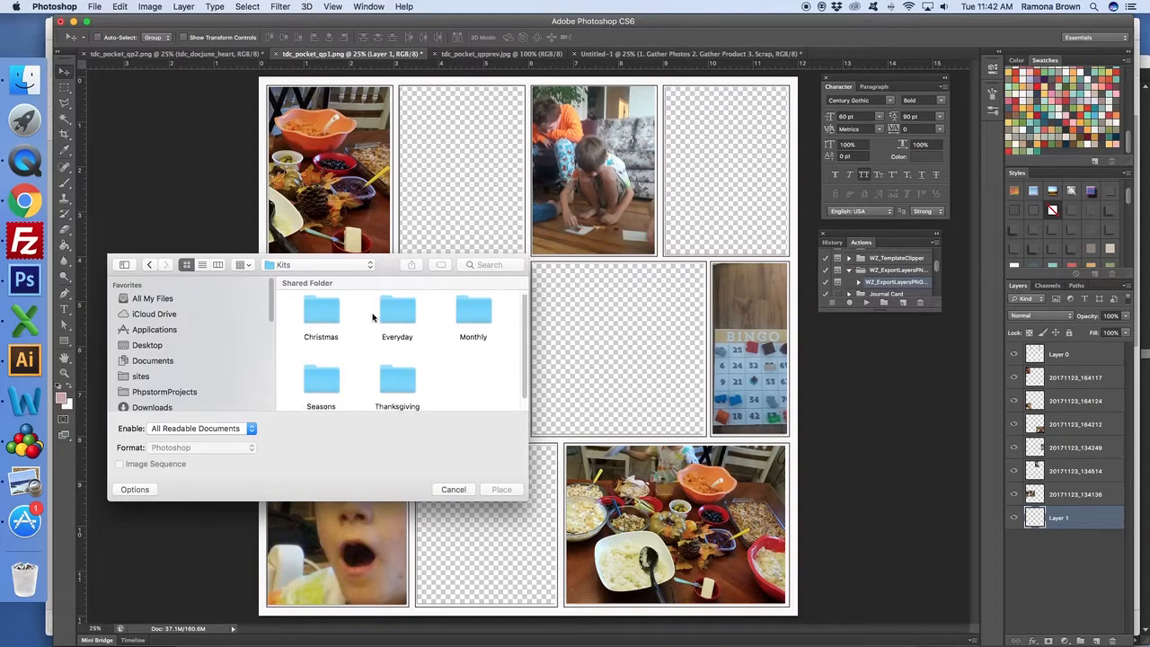
double_click(392, 368)
scroll(465, 332, down, 1)
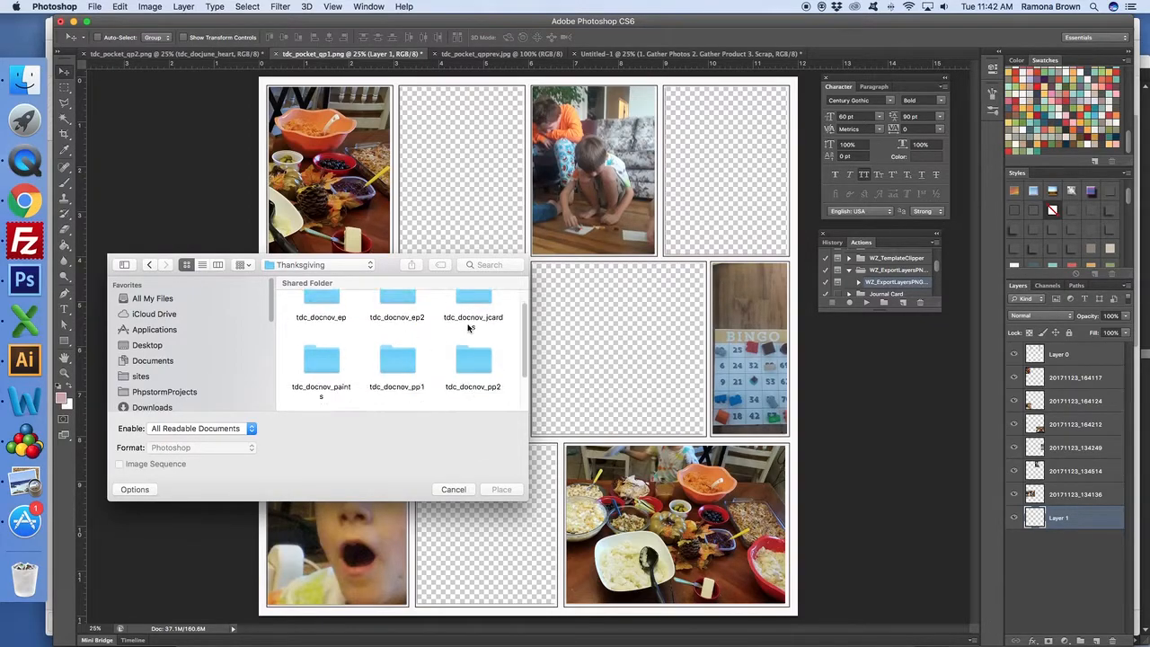
double_click(469, 303)
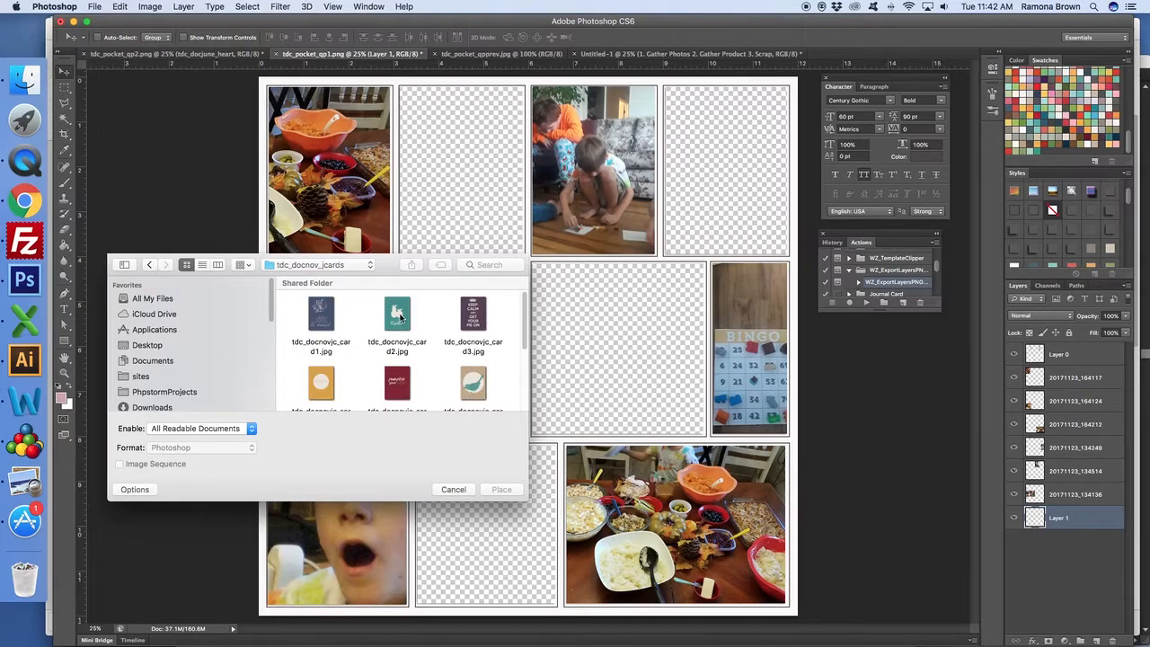
Place tdc_docnovjc_card2.jpg at full size over the second pocket of the top row
click(401, 316)
key(Return)
drag(569, 360, 509, 182)
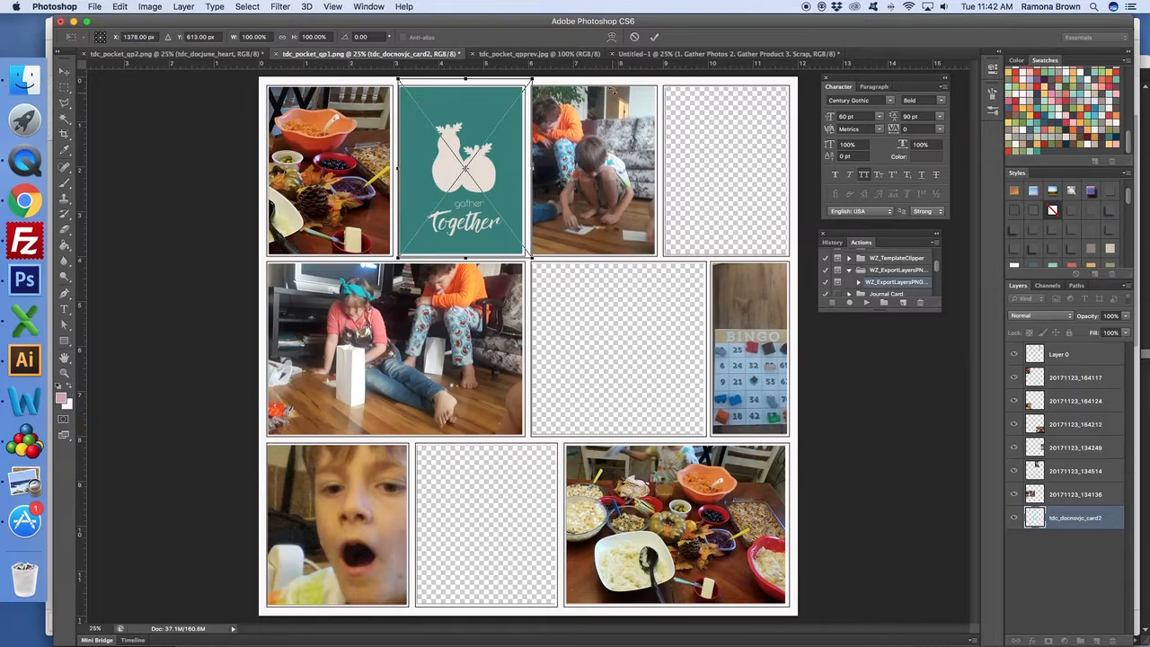
click(656, 36)
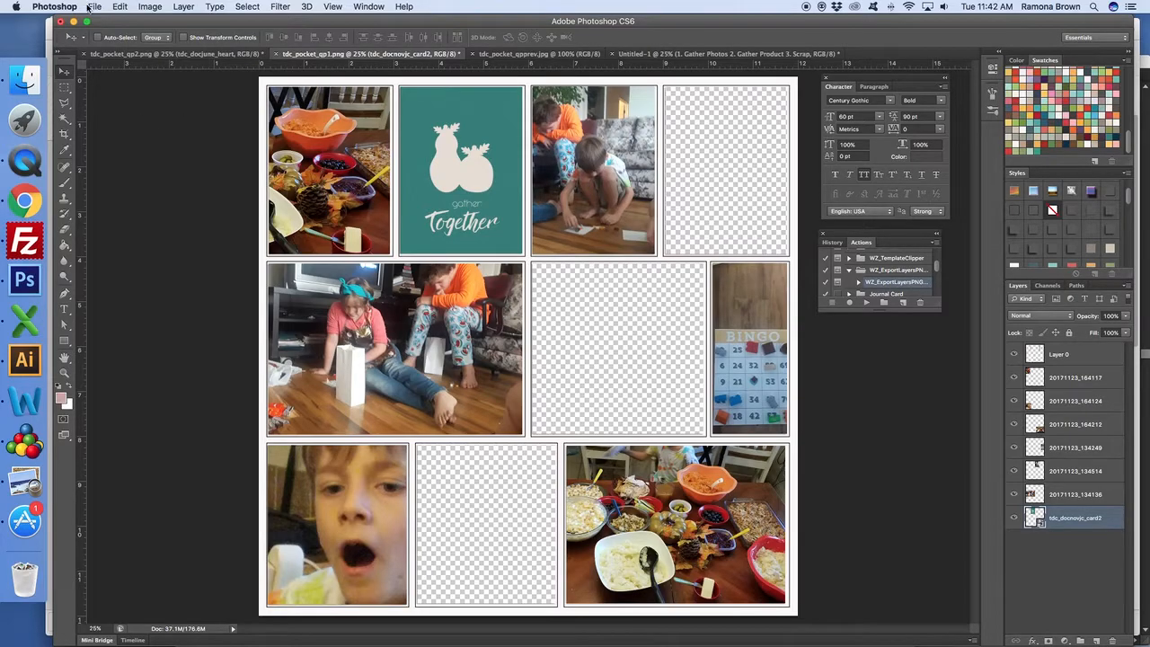
Place tdc_docnovjc_card9.jpg at full size over the fourth pocket of the top row
click(88, 7)
click(122, 200)
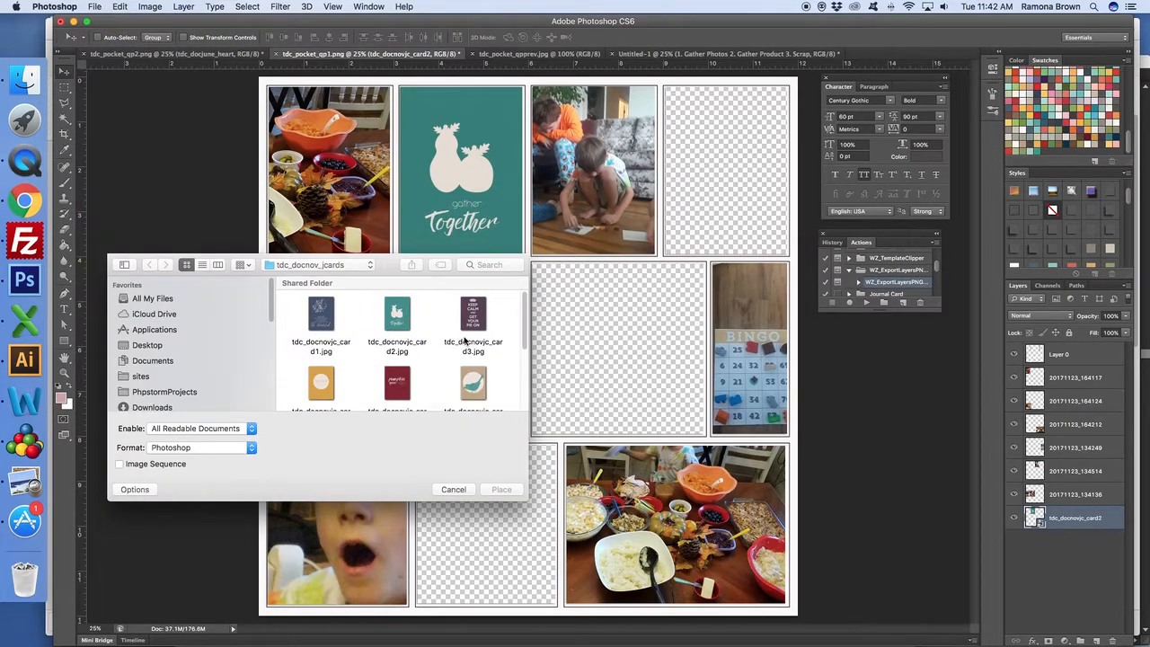
scroll(466, 342, down, 3)
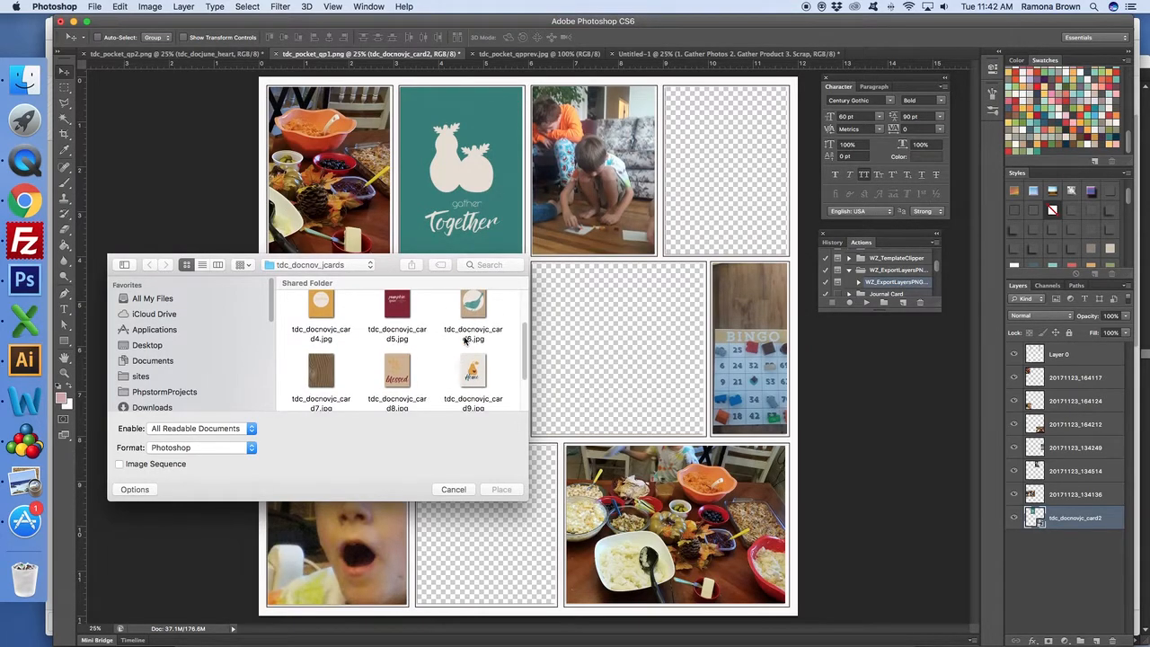
scroll(467, 342, down, 1)
click(470, 344)
click(503, 485)
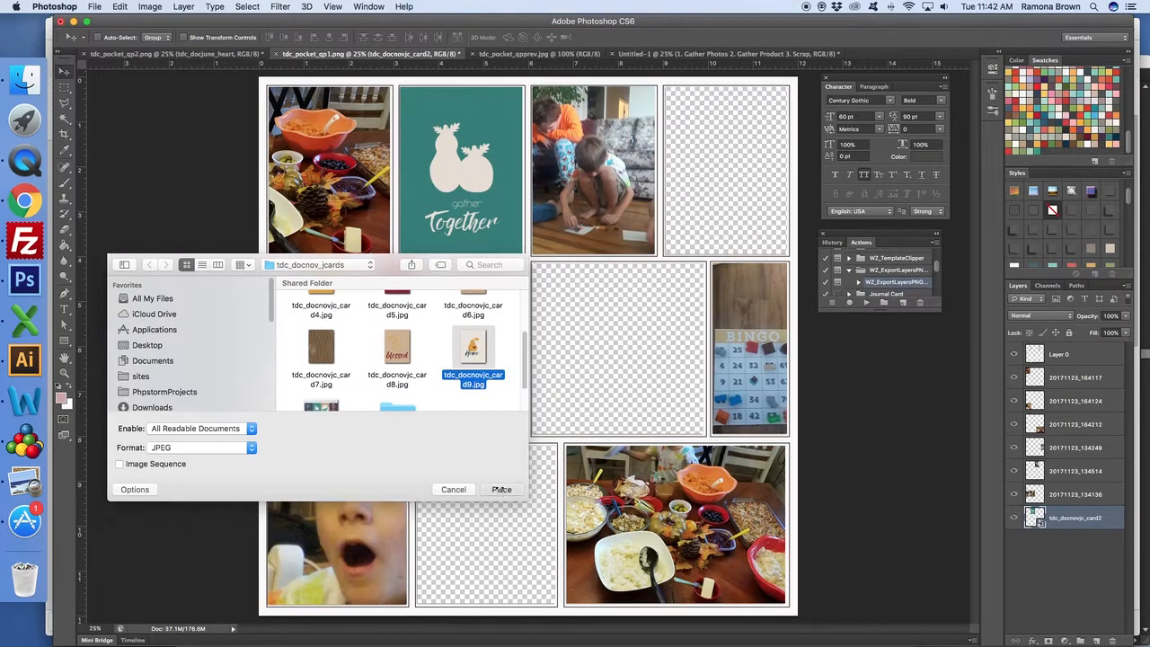
drag(527, 345, 753, 198)
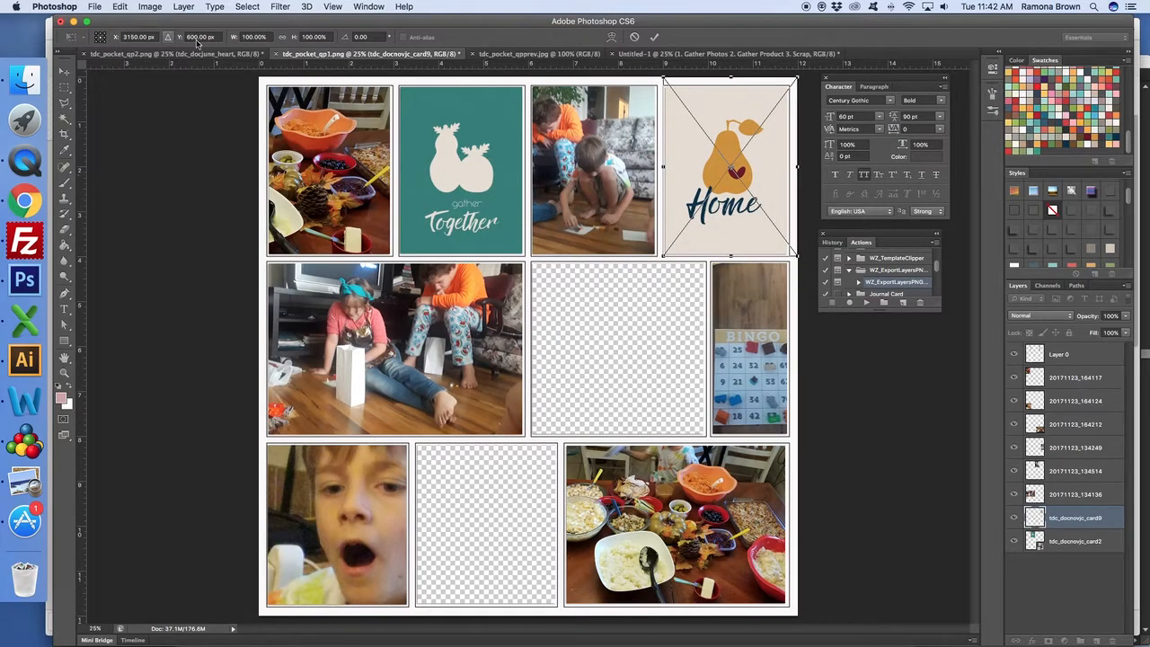
key(Return)
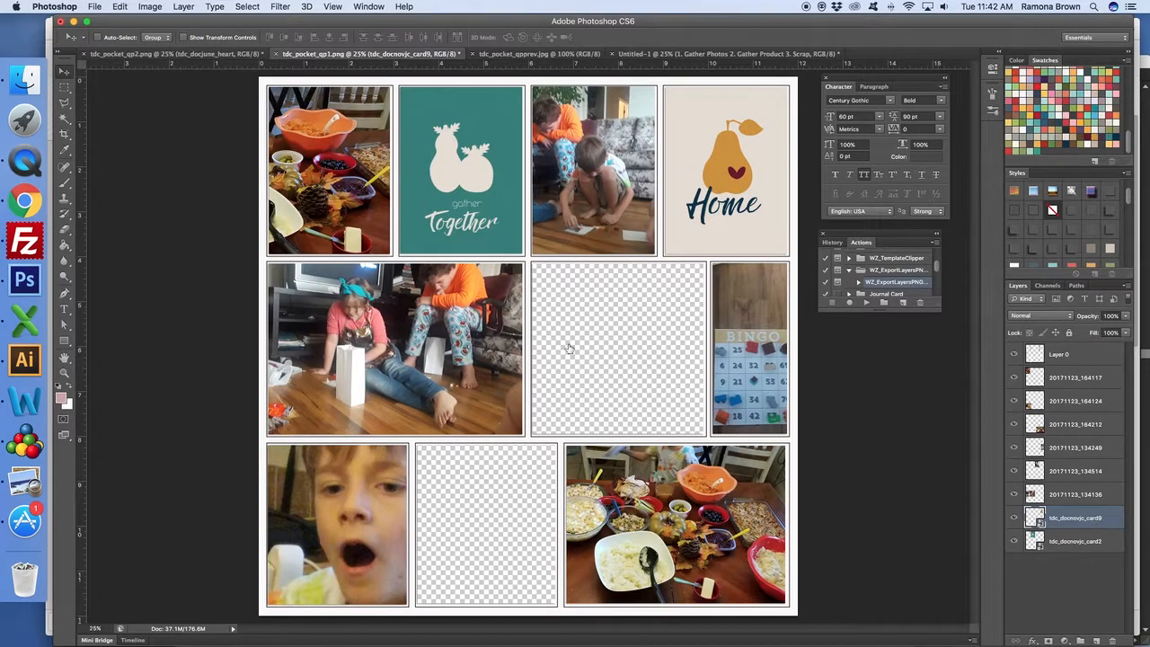
Start placing another file and browse to the Thanksgiving kit's tdc_docnov_pp1 paper folder
click(95, 8)
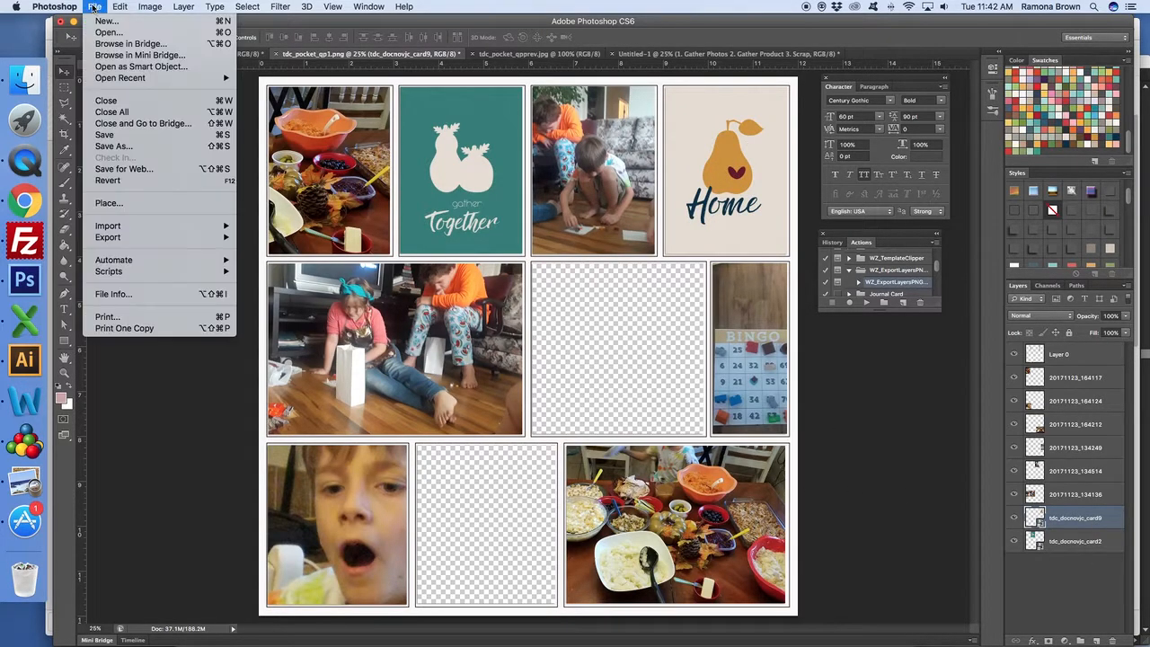
click(146, 203)
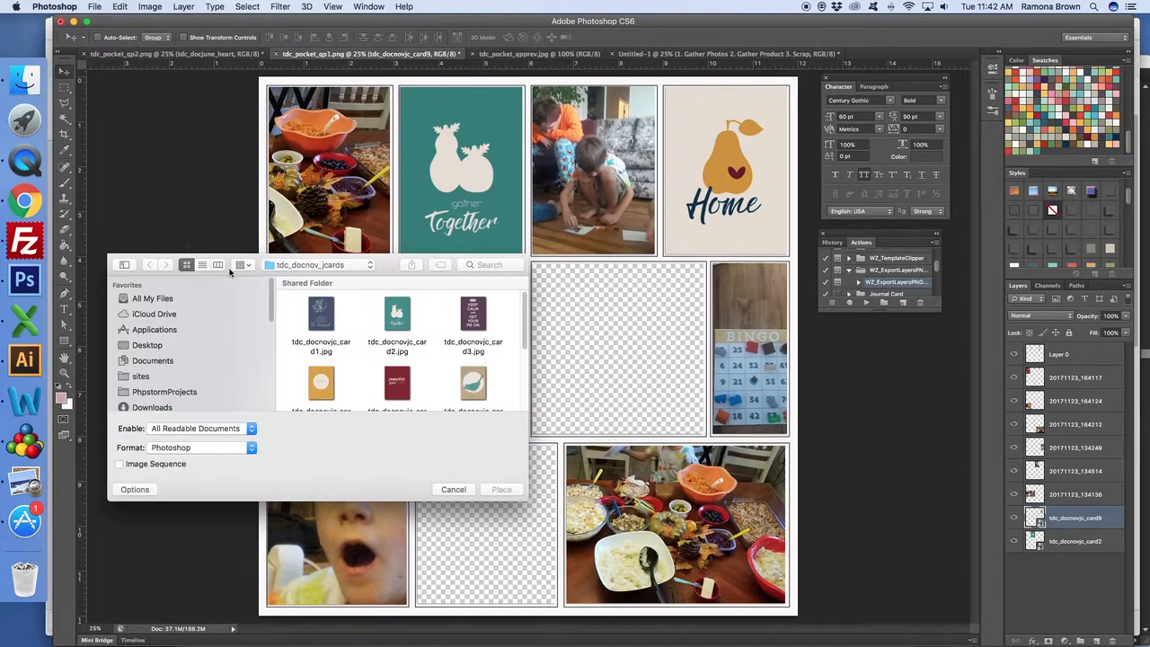
click(309, 265)
click(305, 282)
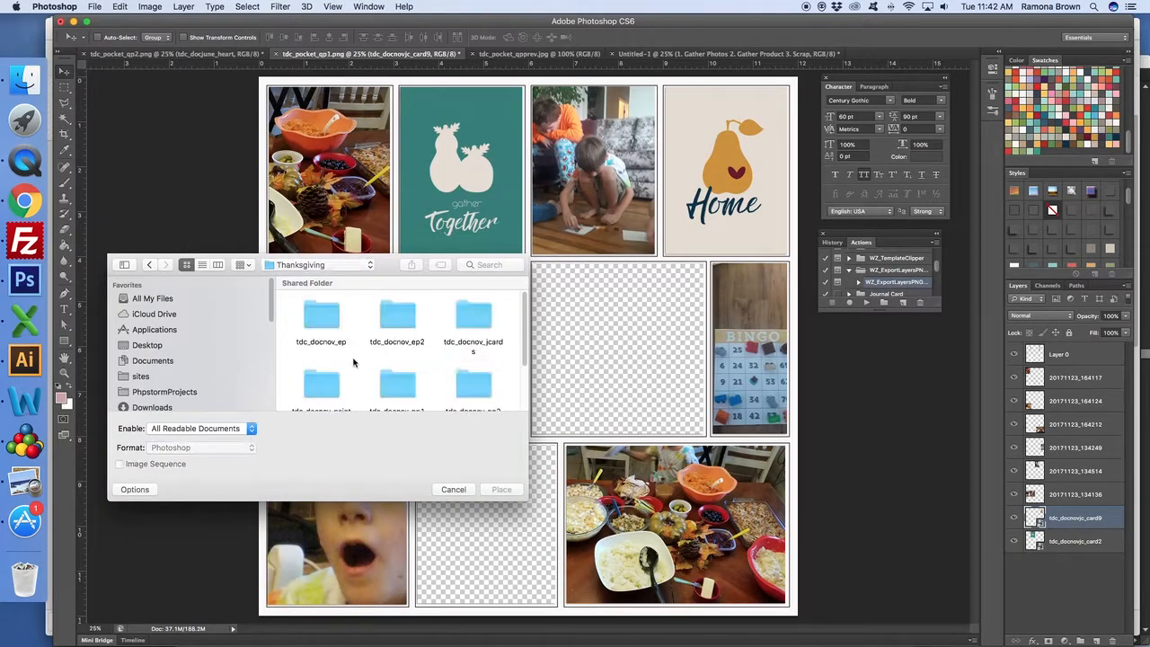
scroll(354, 359, down, 2)
double_click(392, 353)
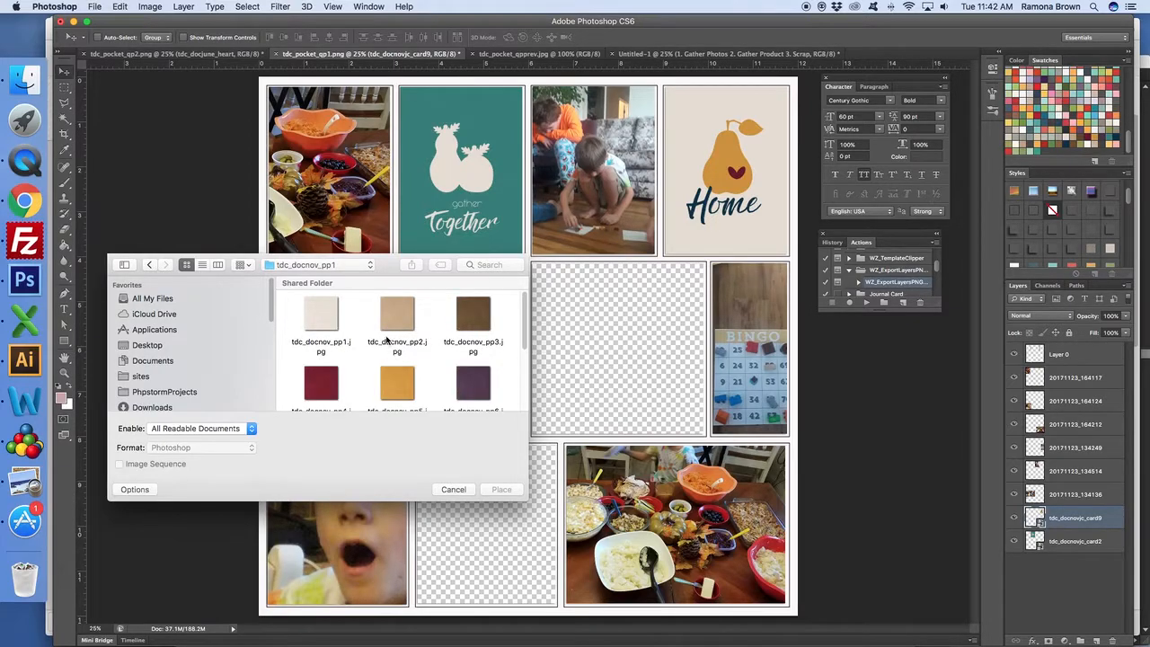
Place the purple paper tdc_docnov_pp6 at full size and move its layer below both journal card layers
click(323, 378)
click(417, 365)
click(459, 381)
click(502, 488)
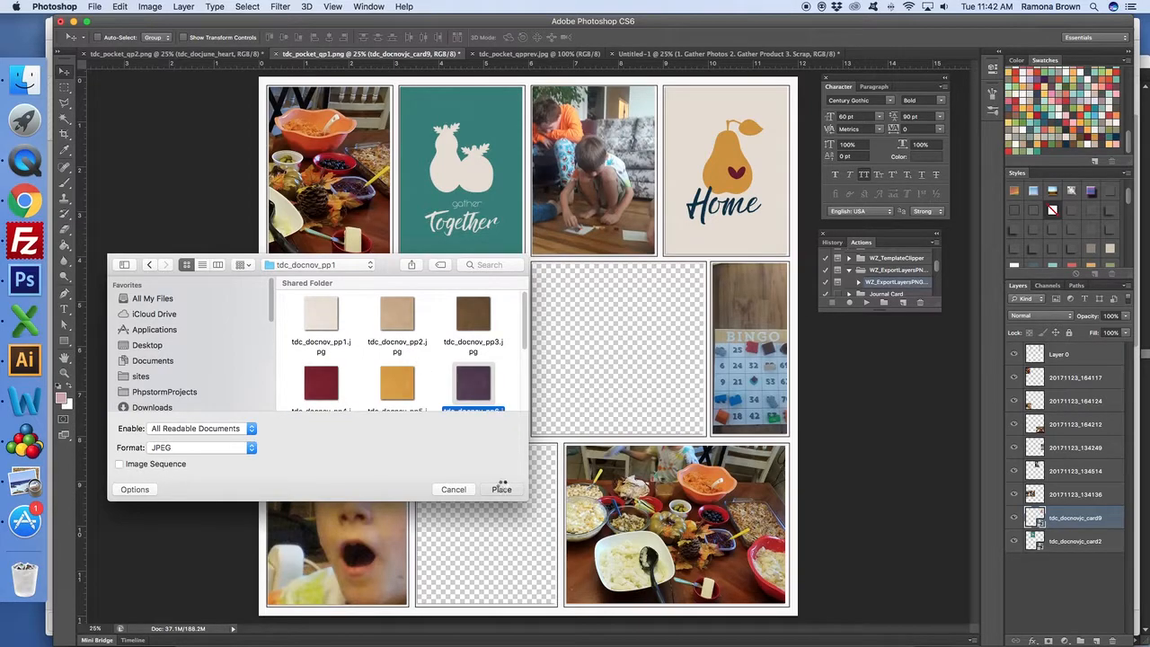
click(654, 37)
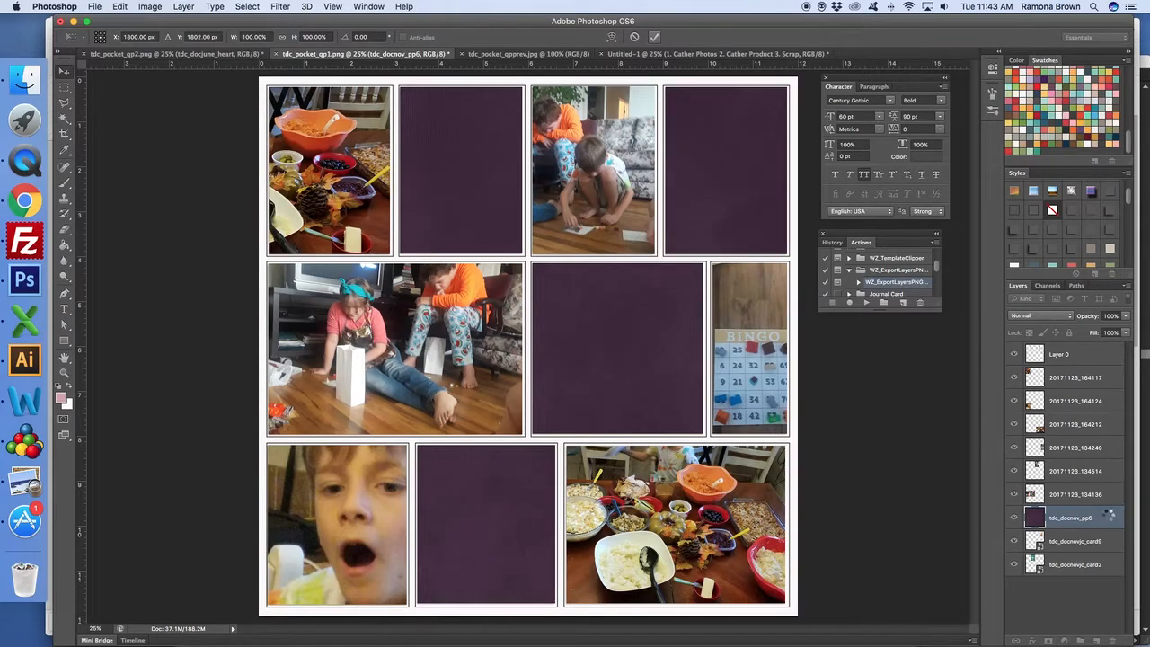
drag(1110, 516, 1110, 585)
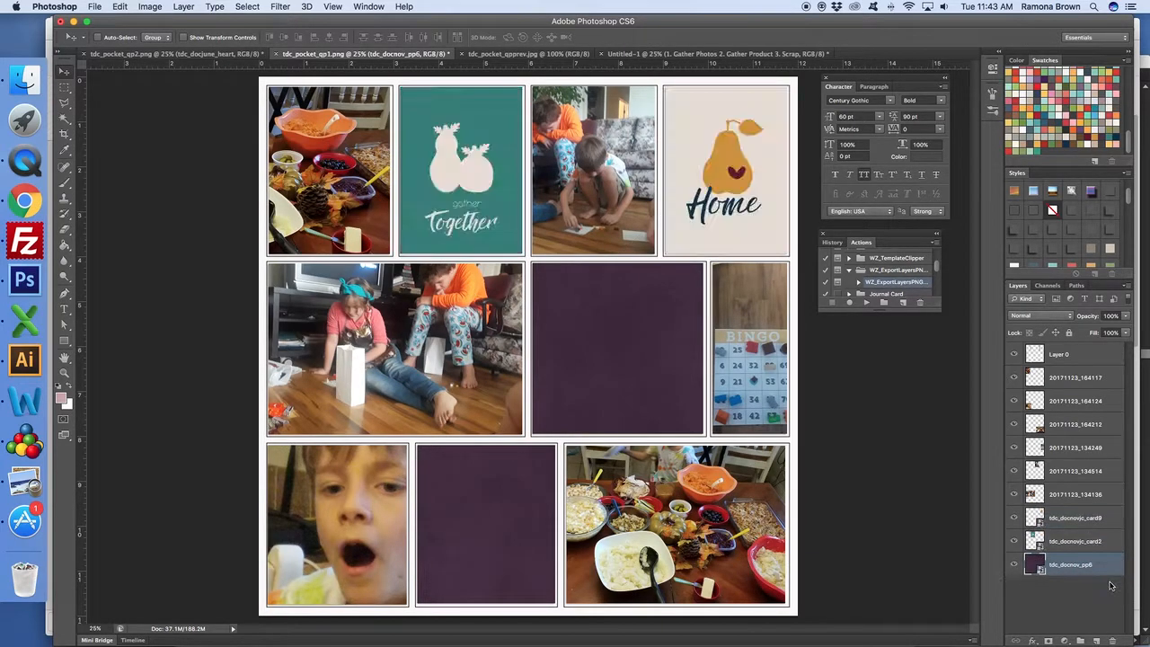
Place the newsprint paper tdc_docnov_pp17.jpg from the Thanksgiving kit's tdc_docnov_pp2 folder above the purple paper layer
click(94, 7)
click(124, 205)
click(359, 265)
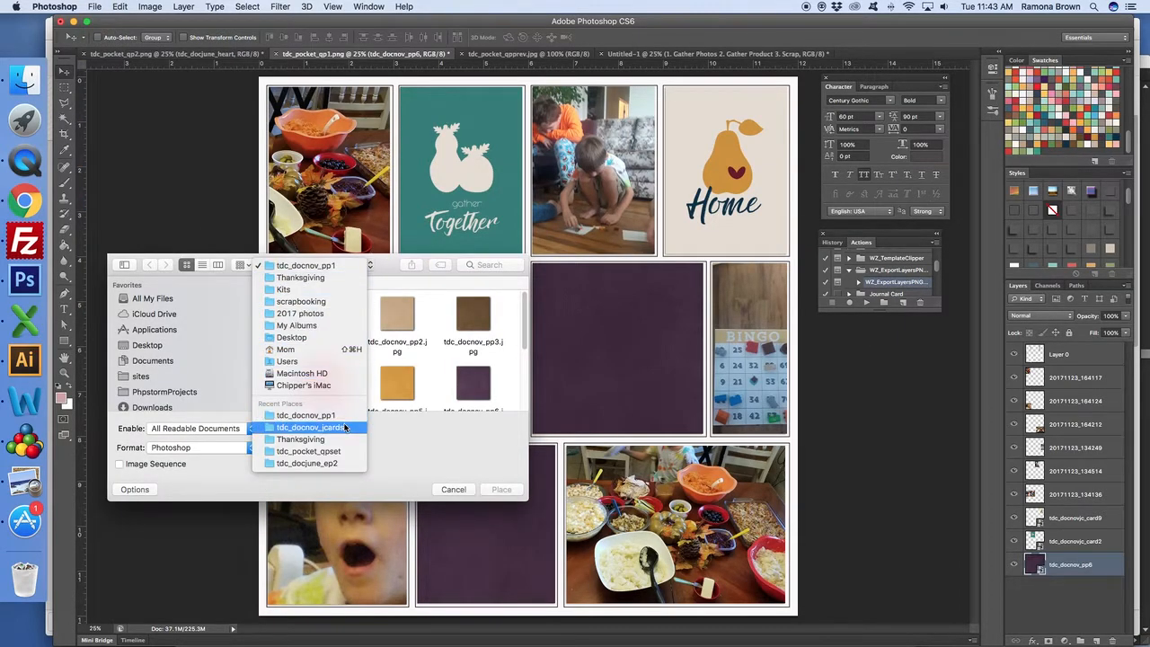
click(303, 277)
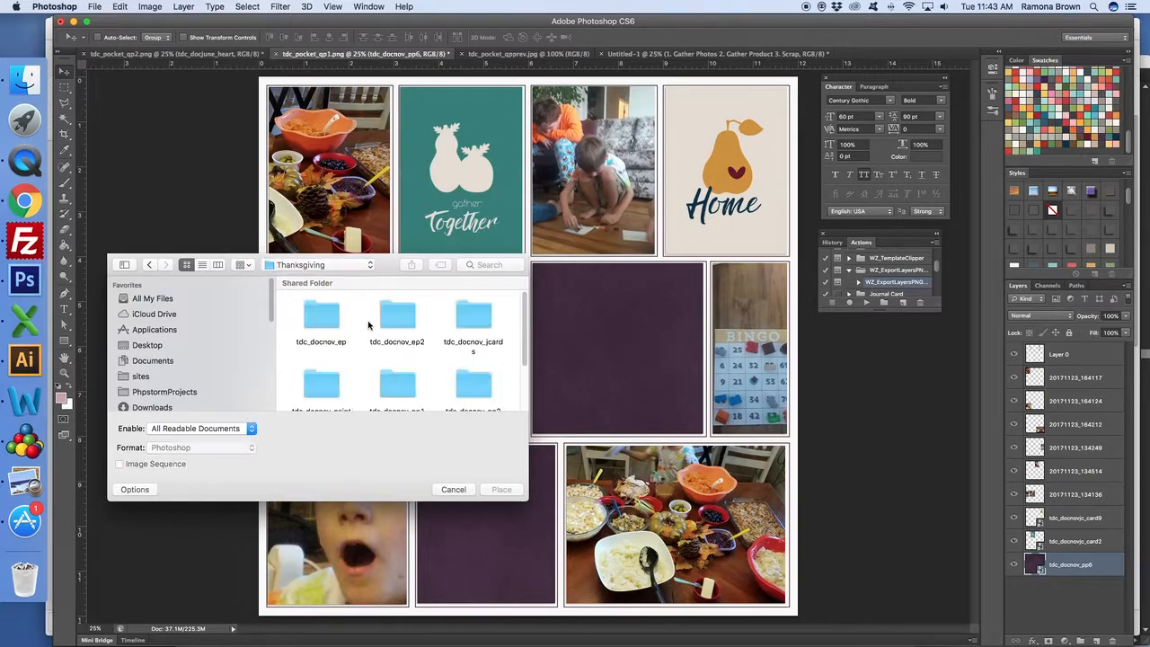
double_click(473, 355)
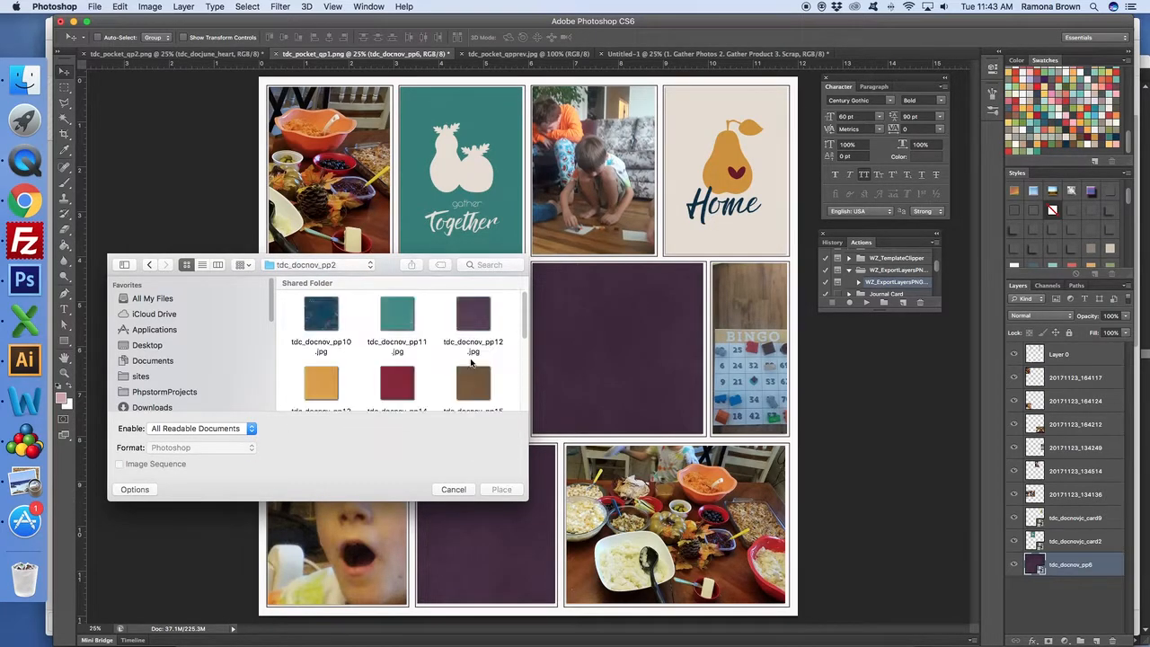
scroll(464, 358, down, 3)
click(411, 357)
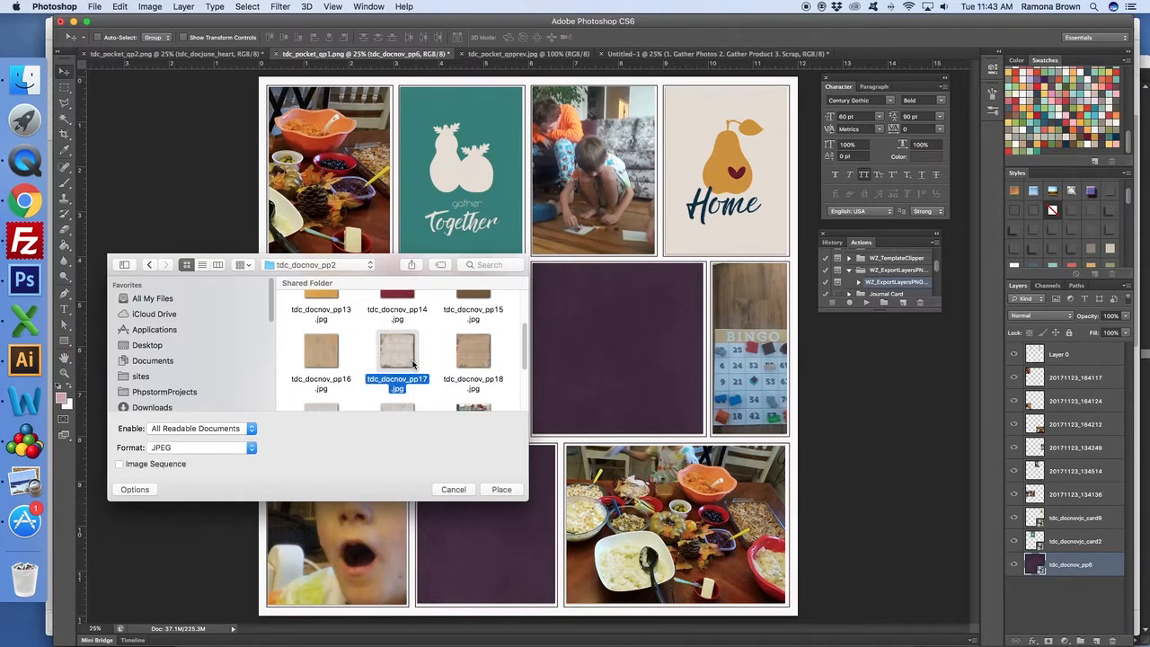
click(501, 488)
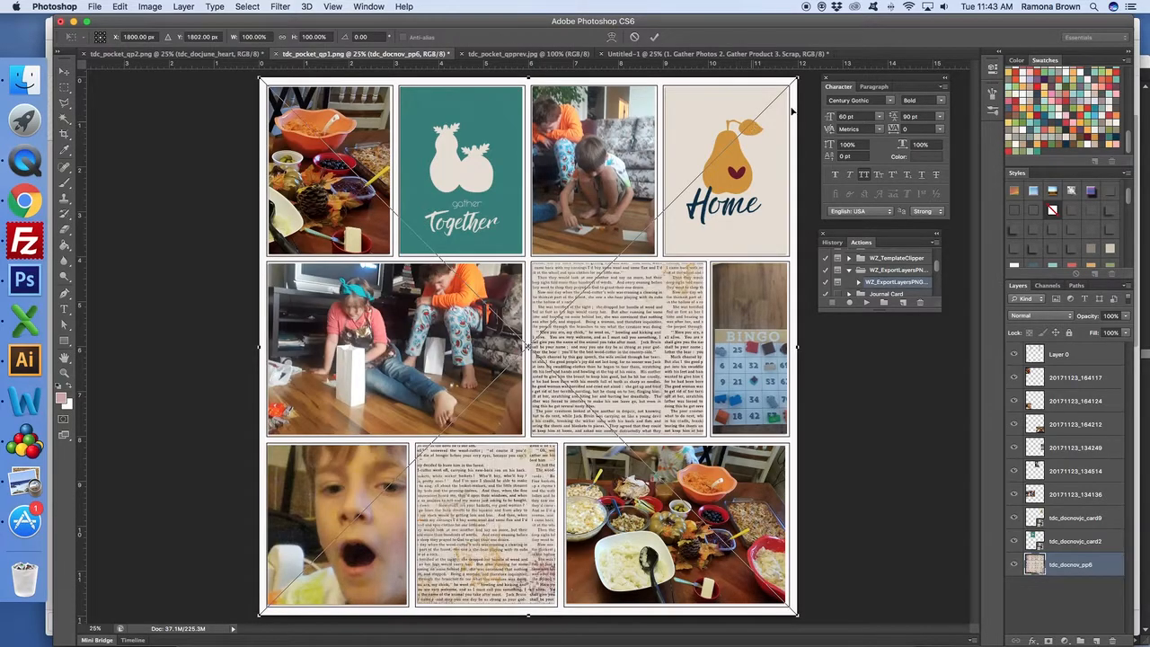
Scale the tdc_docnov_pp17 paper to about 32.5% so it covers only the second pocket of the bottom row
drag(794, 82, 630, 245)
drag(258, 244, 370, 355)
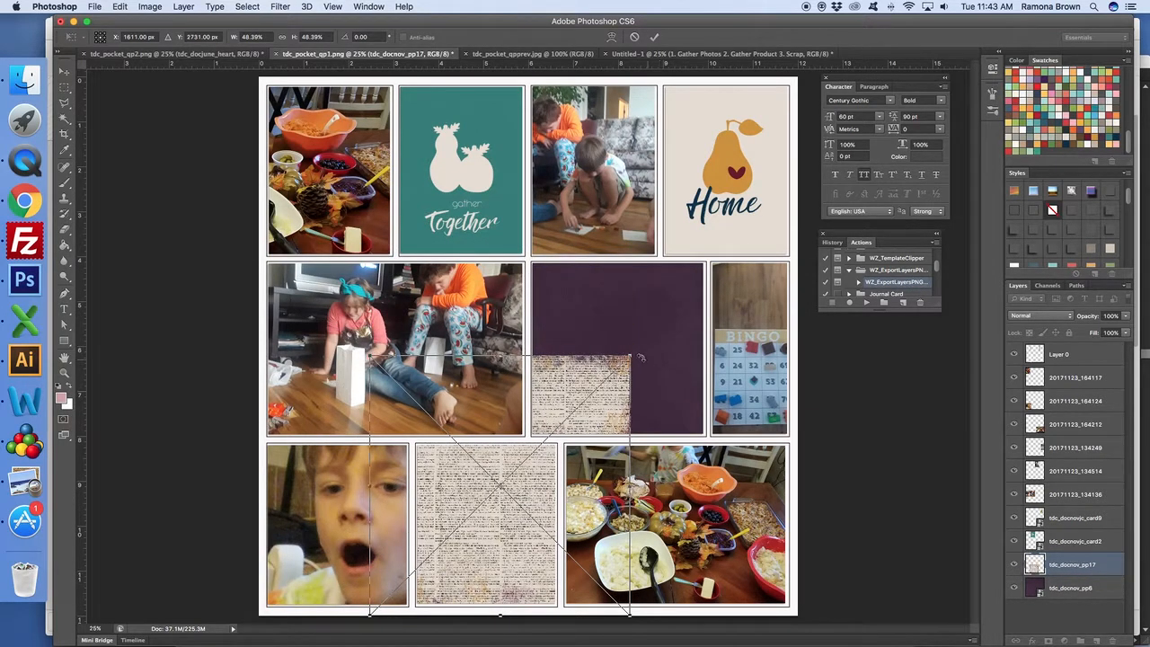
drag(632, 355, 609, 445)
drag(369, 413, 398, 442)
click(653, 37)
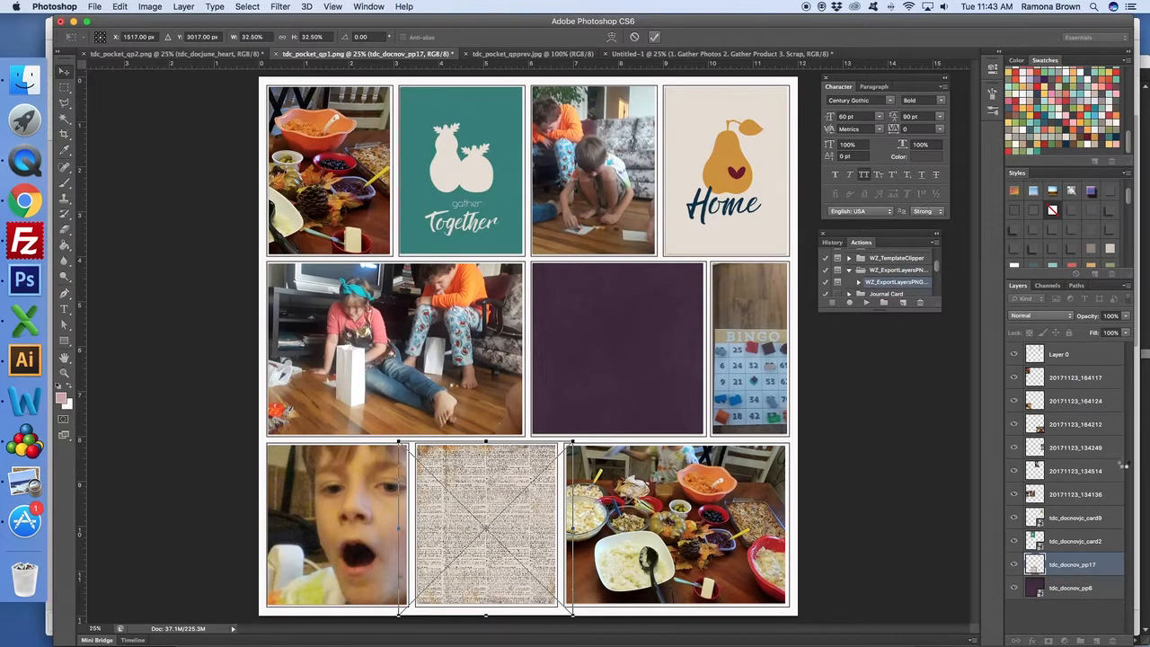
Merge all visible layers into Layer 0
right_click(1098, 356)
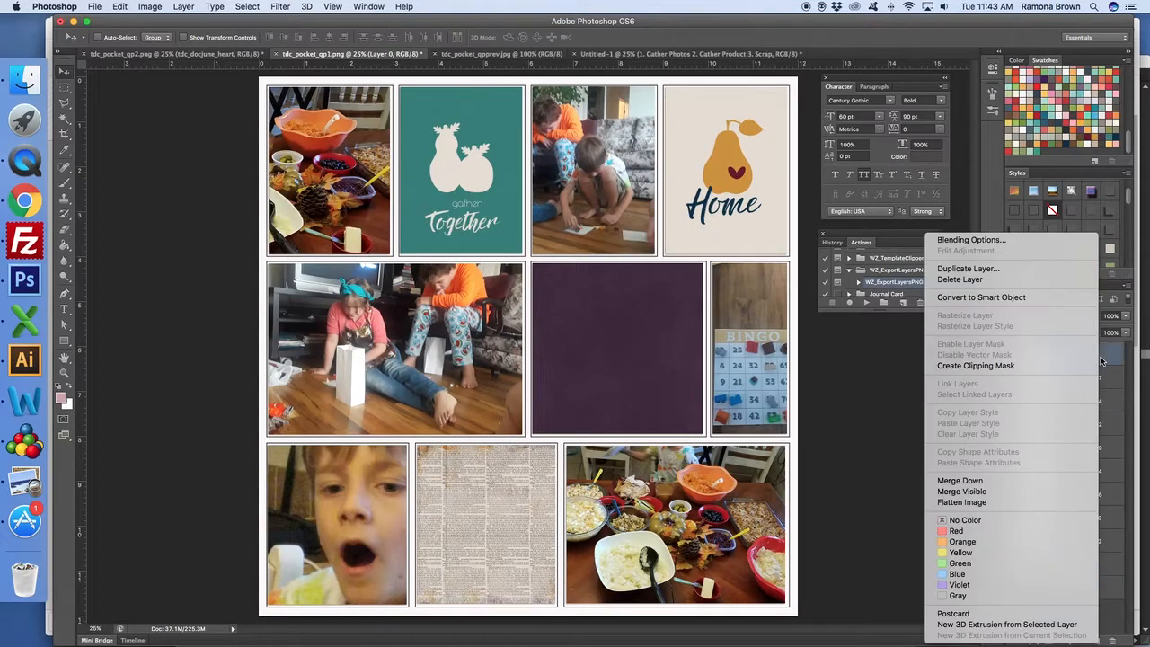
click(997, 491)
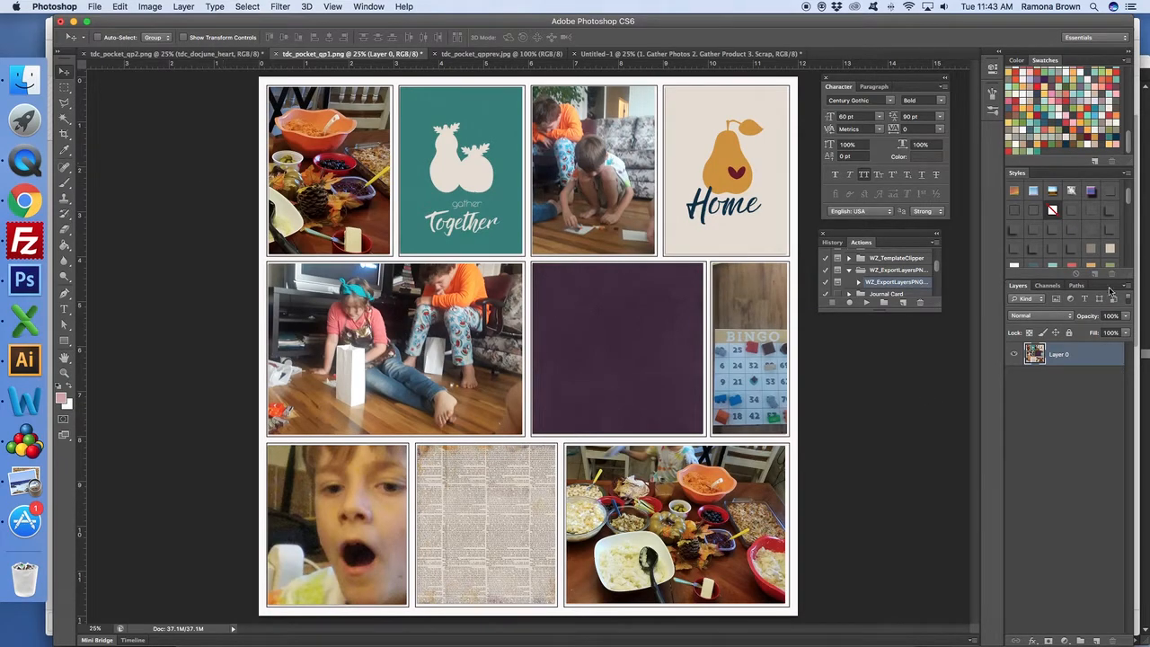
Make white the foreground colour and draw a text box filling the purple pocket in the middle row
click(70, 386)
click(64, 310)
drag(541, 272, 697, 424)
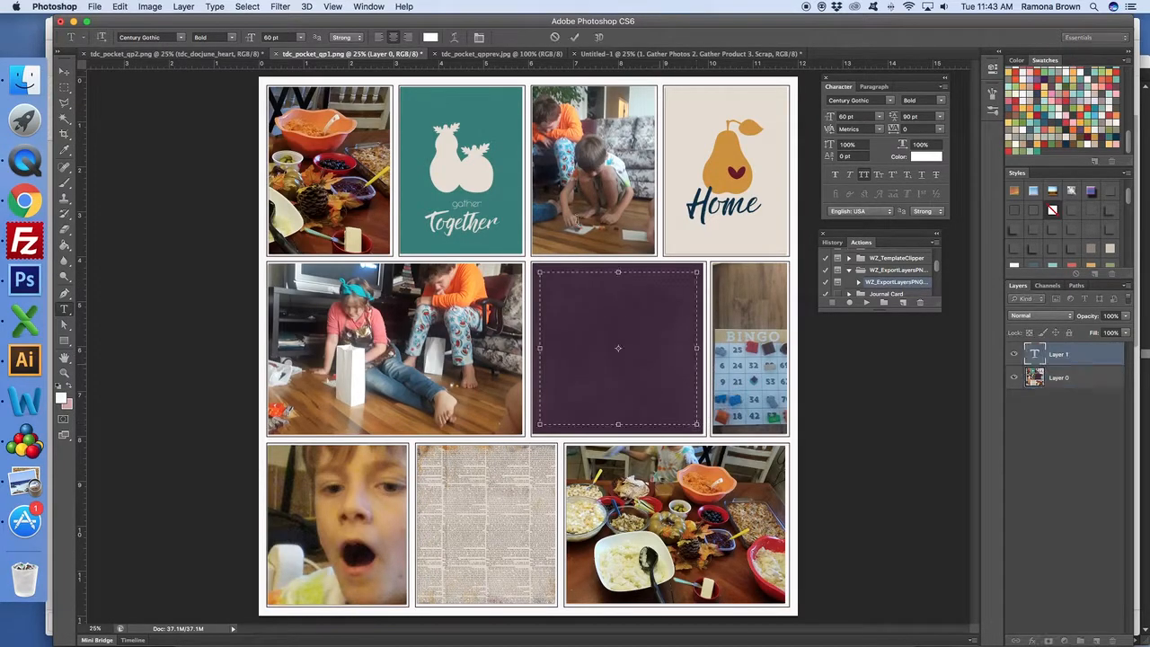
Set the text to left-aligned 14 pt Chains and enter "Add Journaling here." in the purple pocket's text box
click(179, 40)
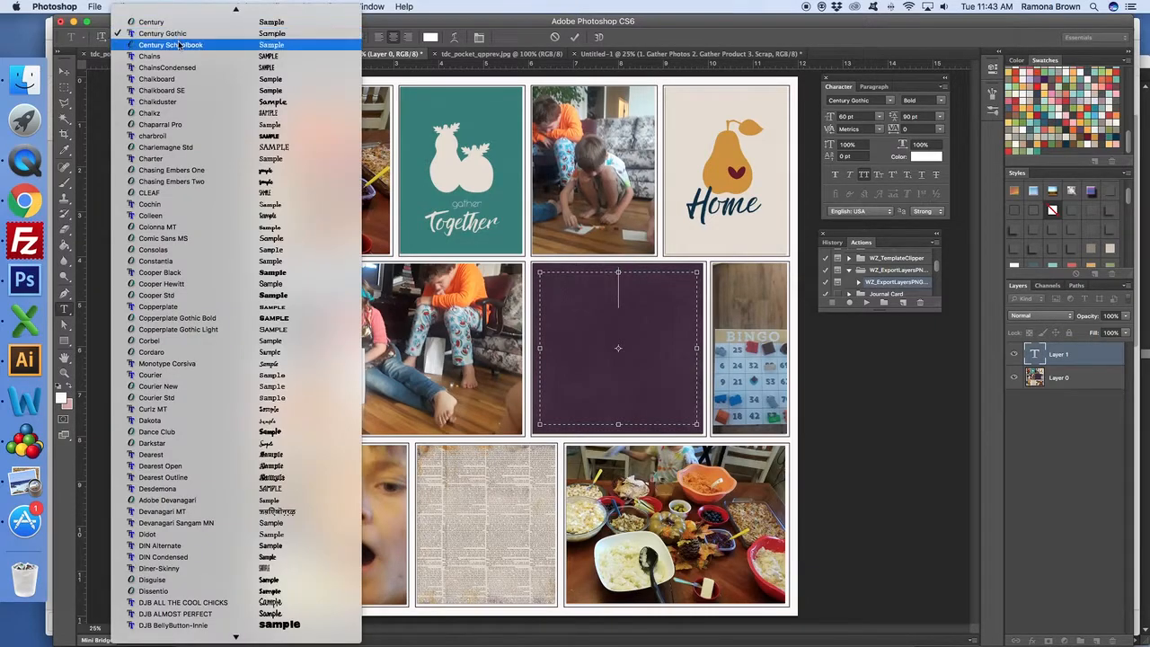
click(252, 63)
click(302, 38)
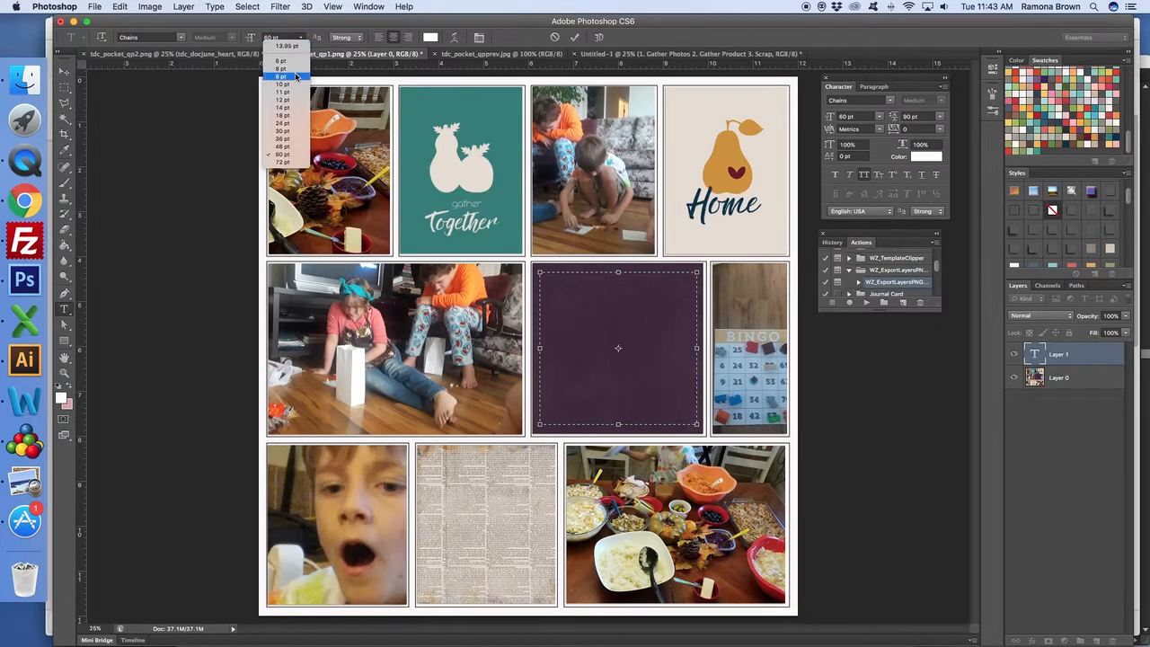
click(354, 67)
click(377, 40)
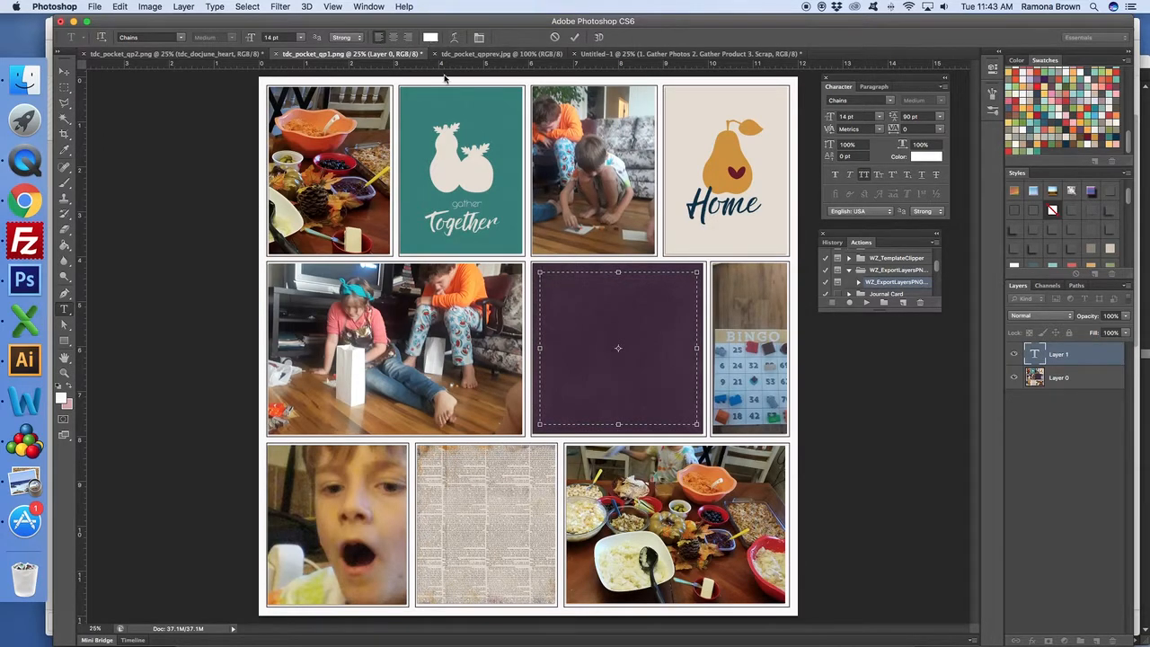
text(Add journaling here.)
click(63, 71)
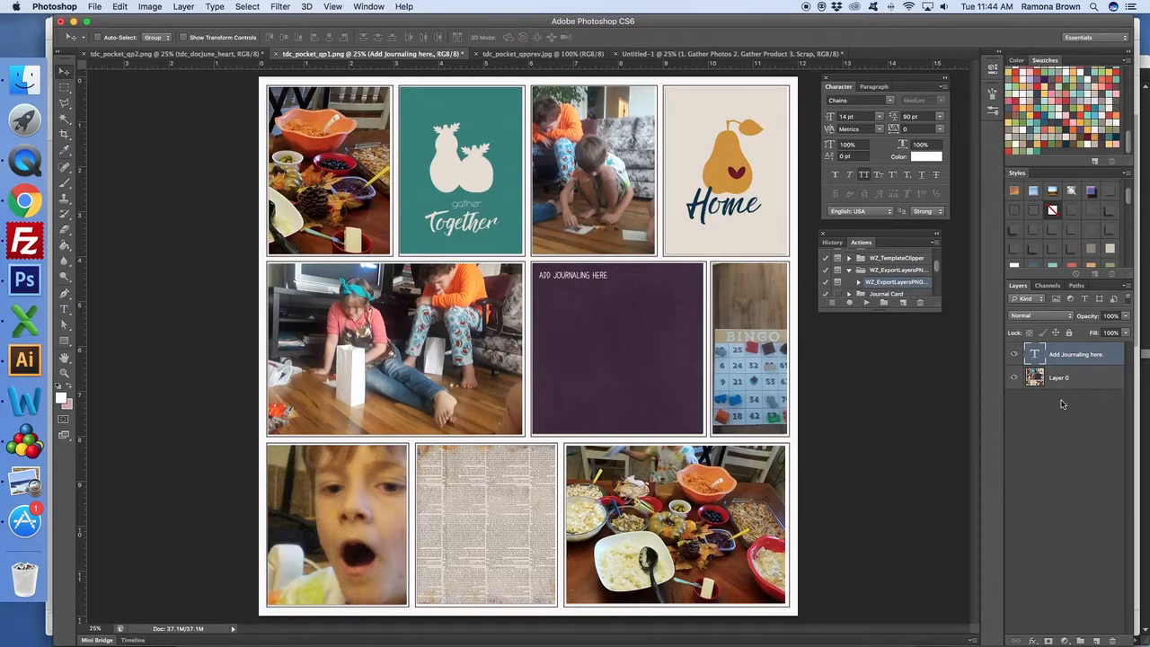
Place the plaid tdc_docnov_border element from the Thanksgiving kit's tdc_docnov_ep folder onto the layout
click(94, 7)
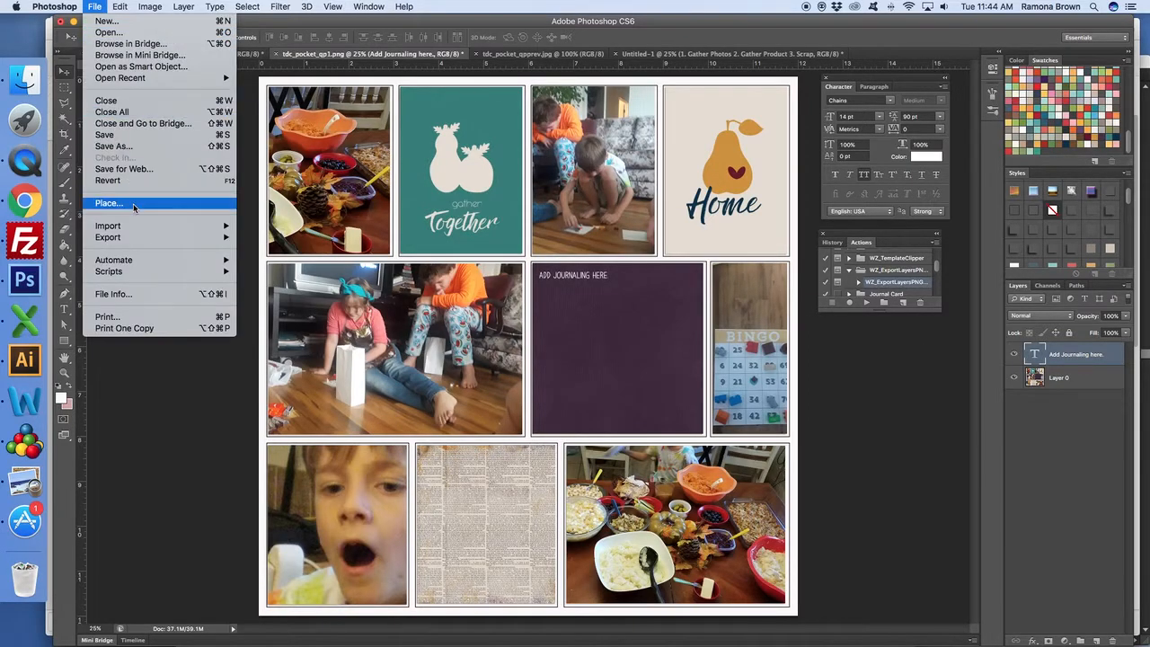
click(135, 199)
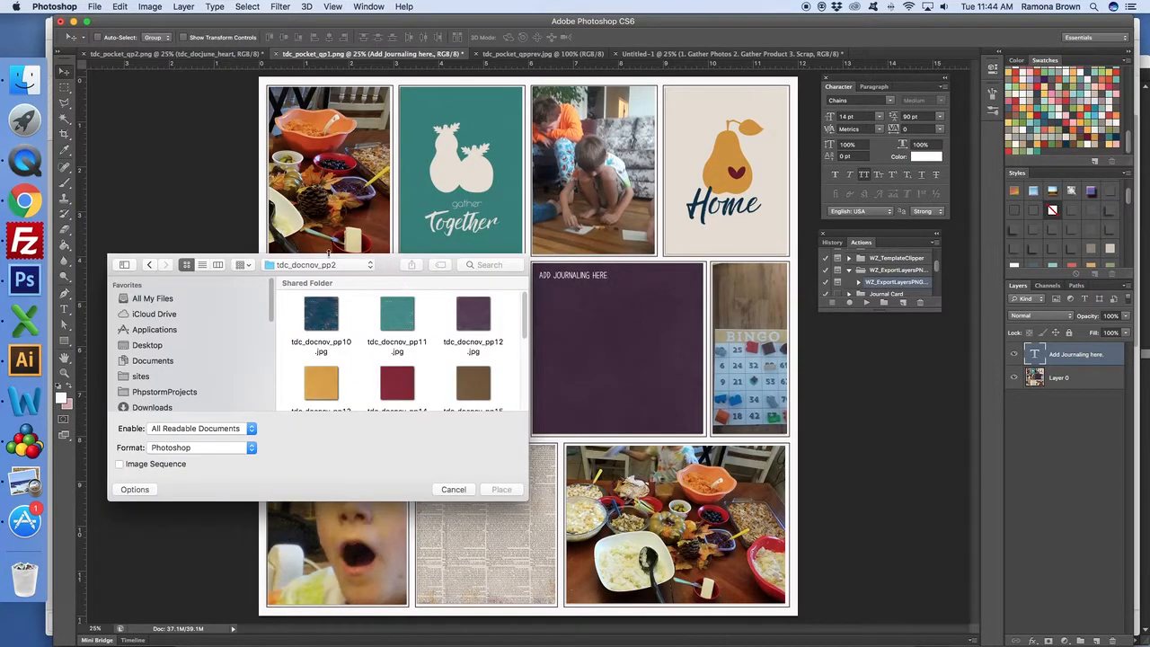
click(330, 265)
click(336, 279)
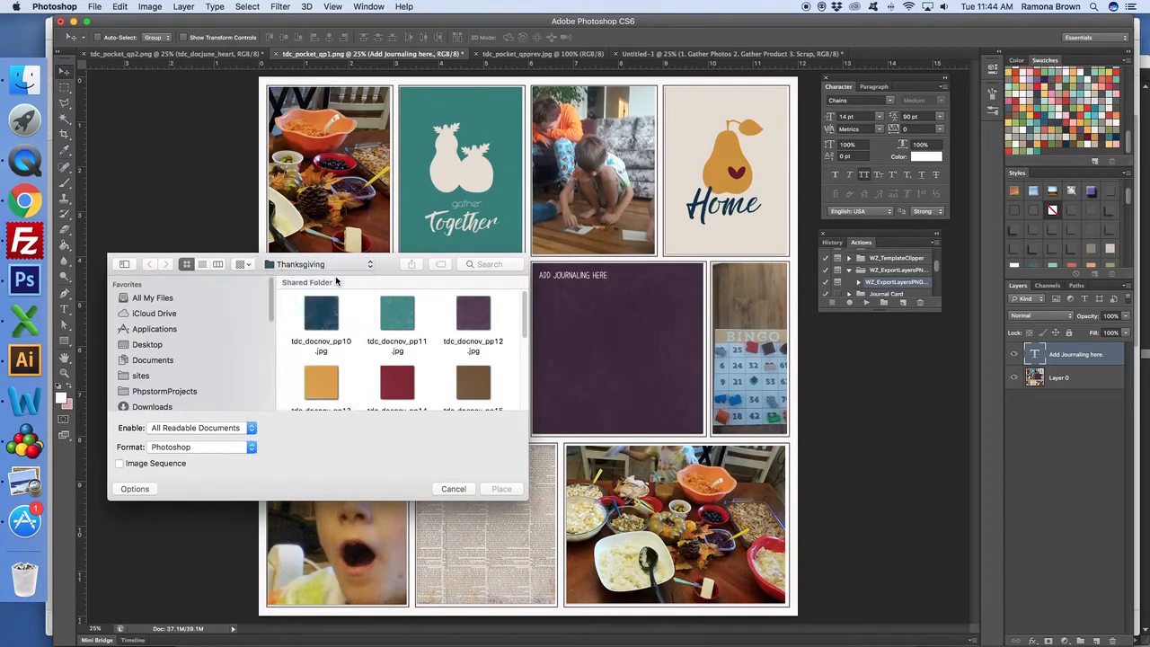
double_click(329, 310)
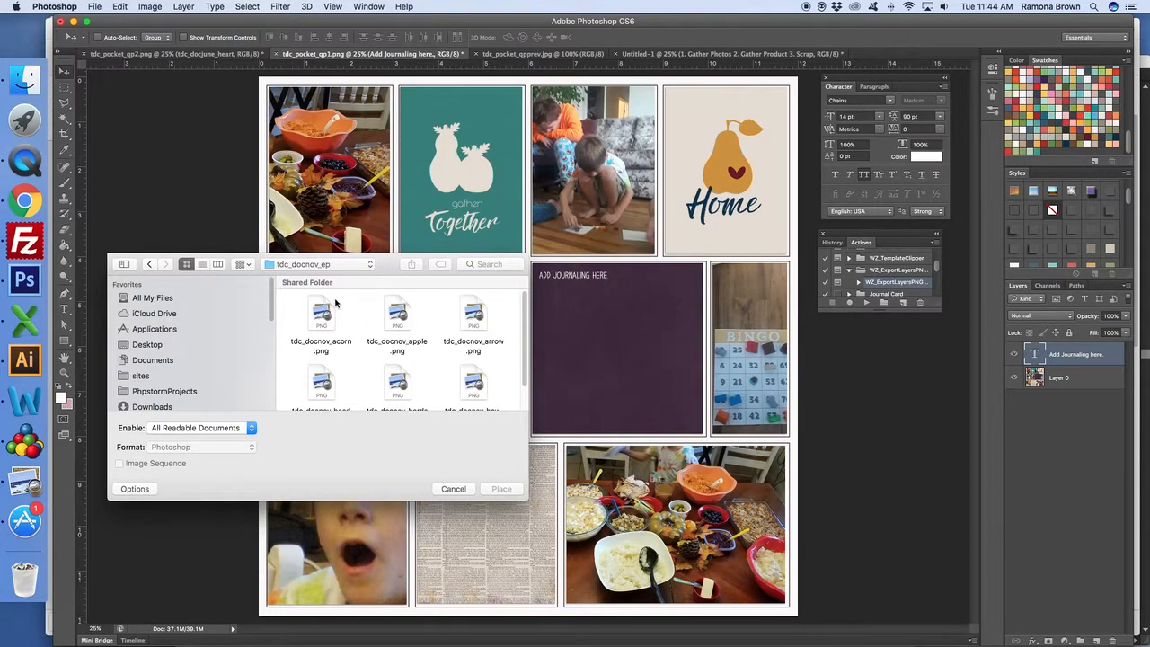
click(403, 388)
click(501, 488)
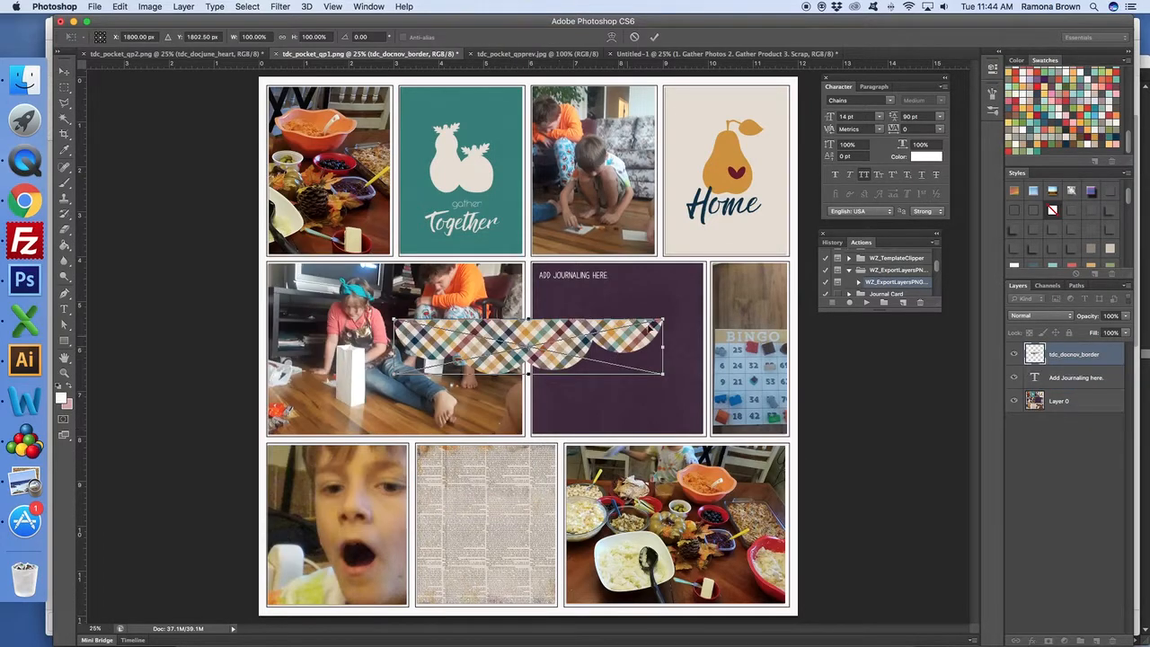
Try the plaid border at about 75% over the newsprint pocket, and delete its layer
drag(665, 319, 595, 334)
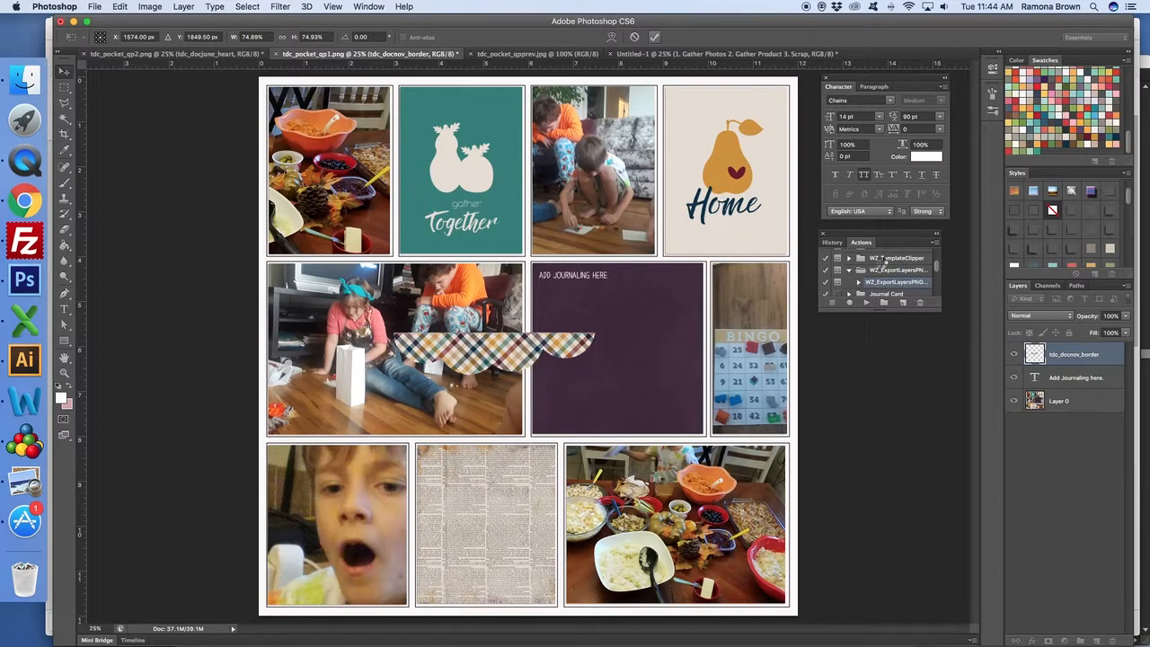
key(Return)
drag(491, 355, 512, 578)
key(Delete)
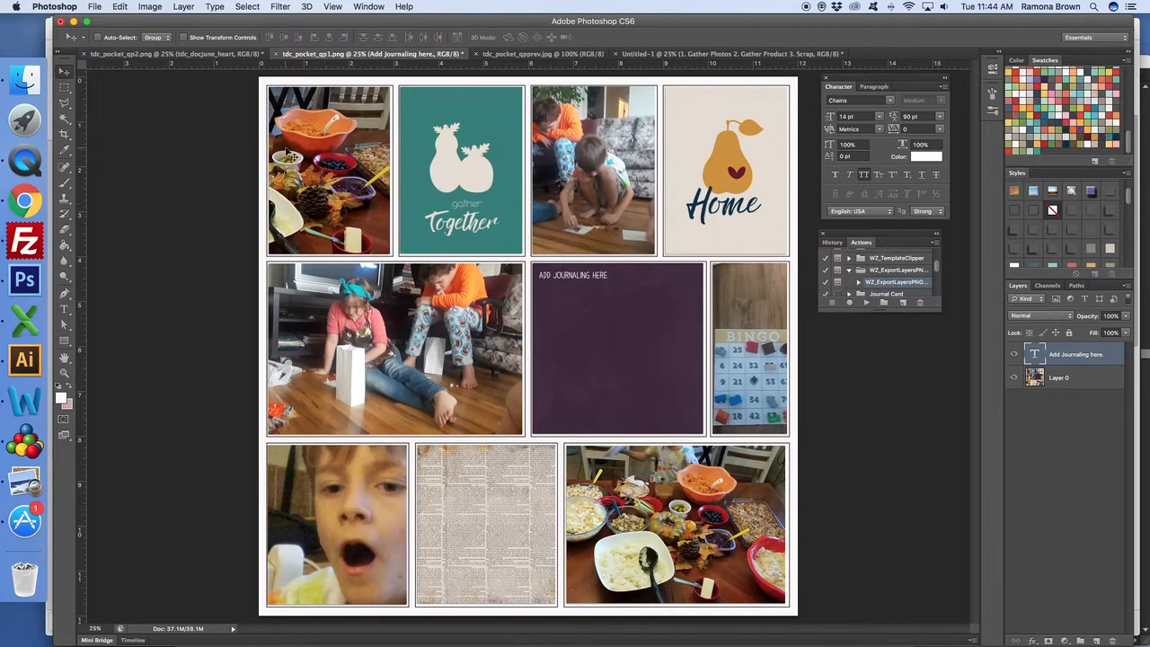
Place the dark red "Grateful thankful" mat tdc_docnov_mat1.png from the tdc_docnov_ep folder onto the layout
click(94, 6)
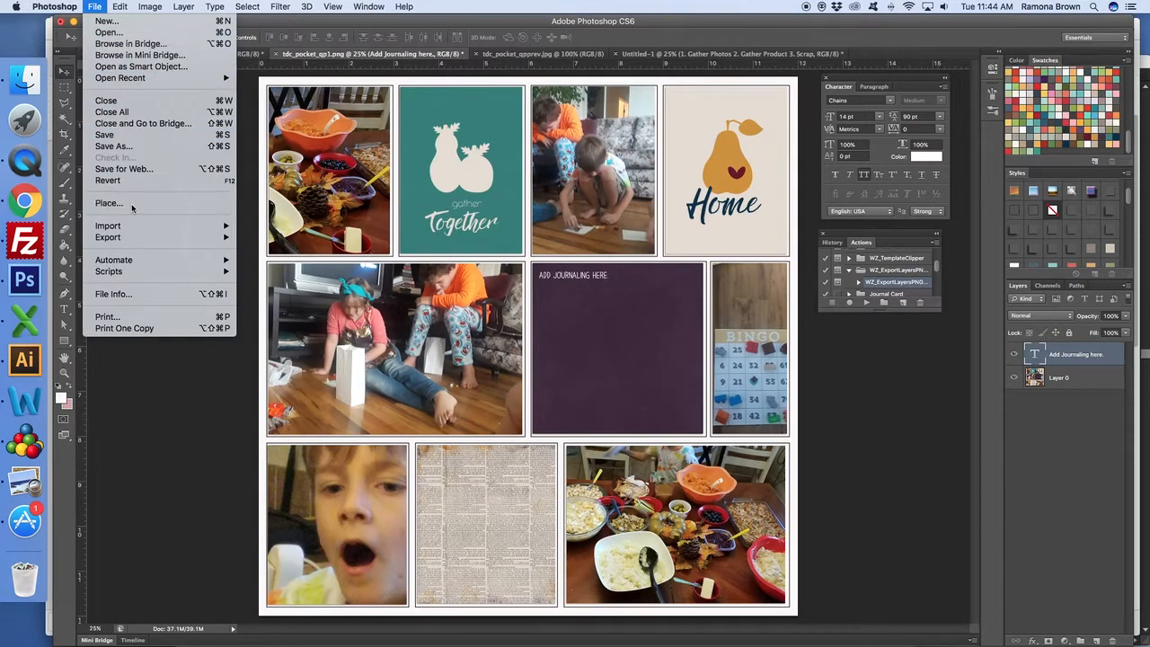
click(198, 206)
drag(523, 302, 525, 393)
scroll(525, 393, down, 1)
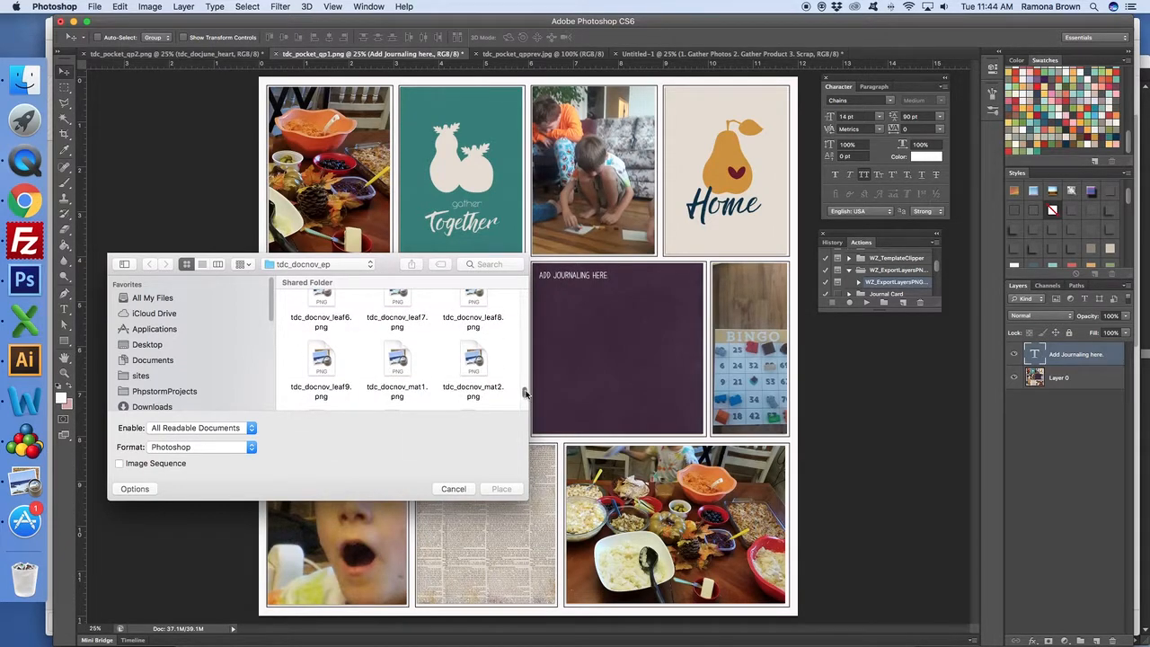
scroll(499, 377, up, 1)
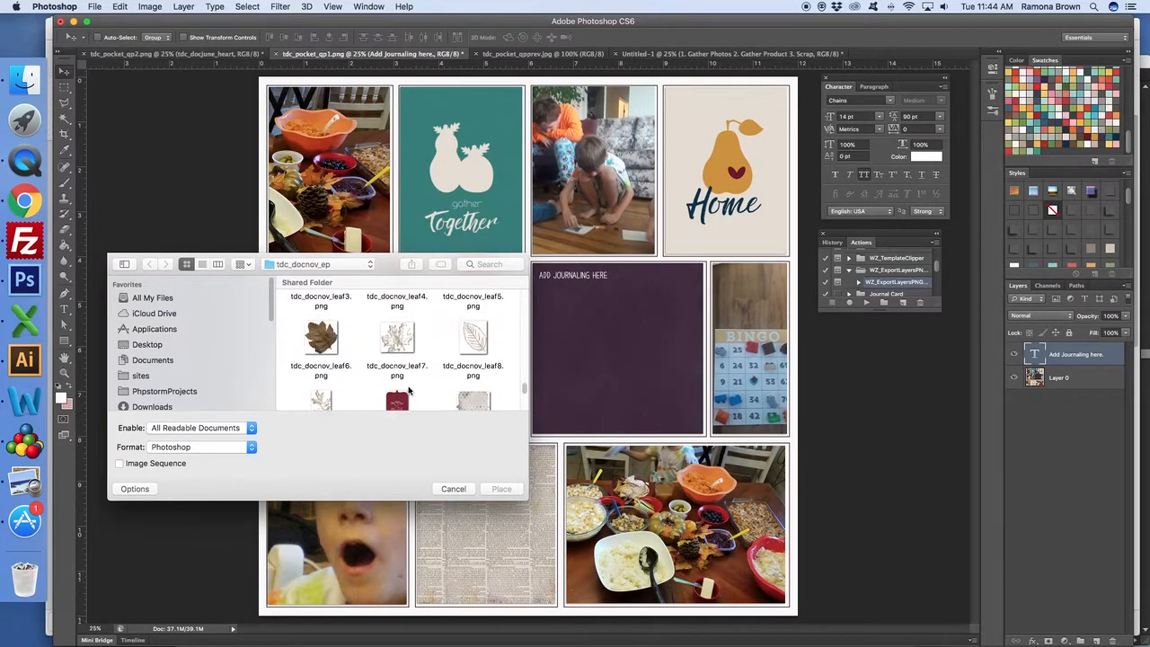
click(396, 401)
click(500, 487)
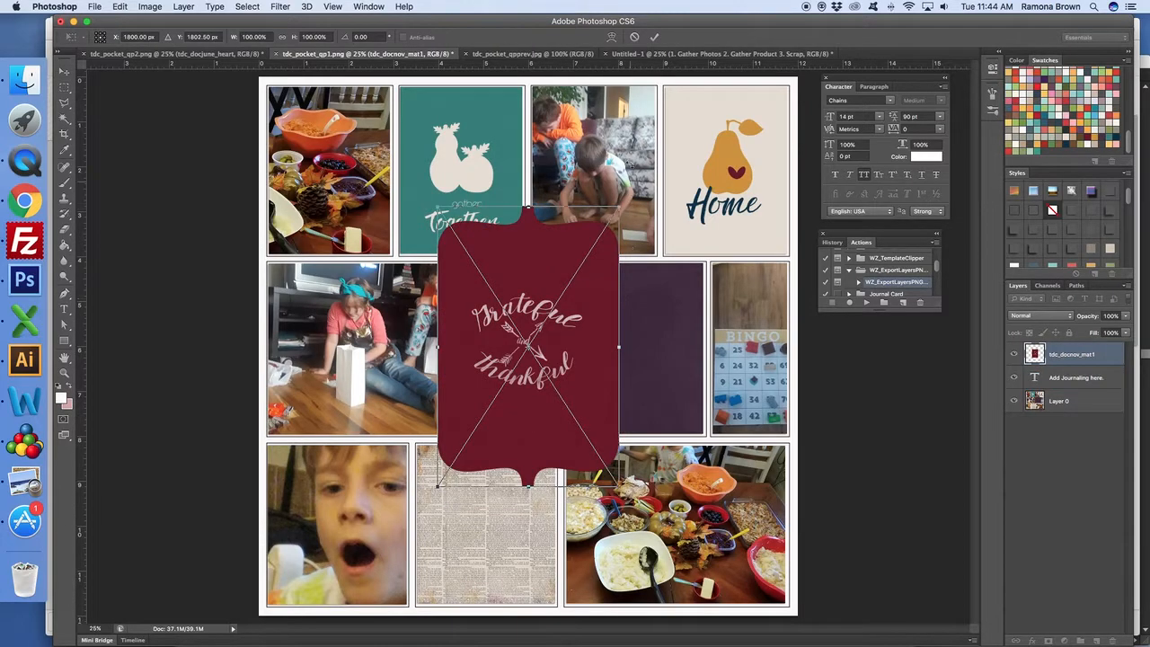
Scale the tdc_docnov_mat1 mat to about 65.6% and position it over the newsprint pocket in the bottom row
drag(620, 210, 557, 303)
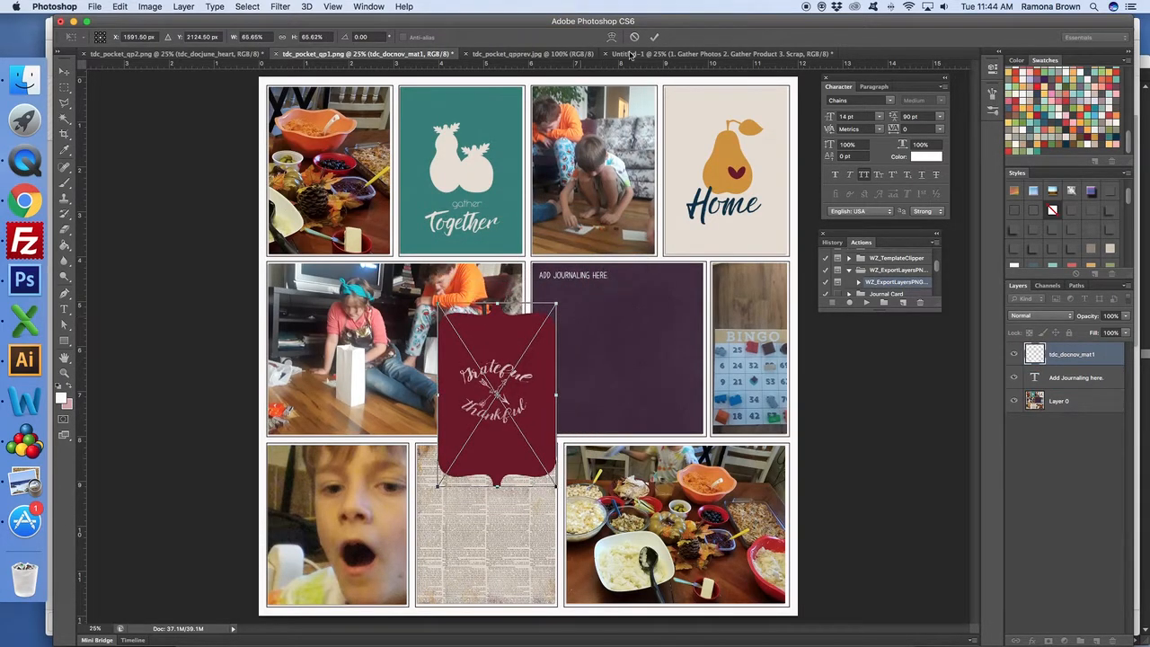
click(658, 36)
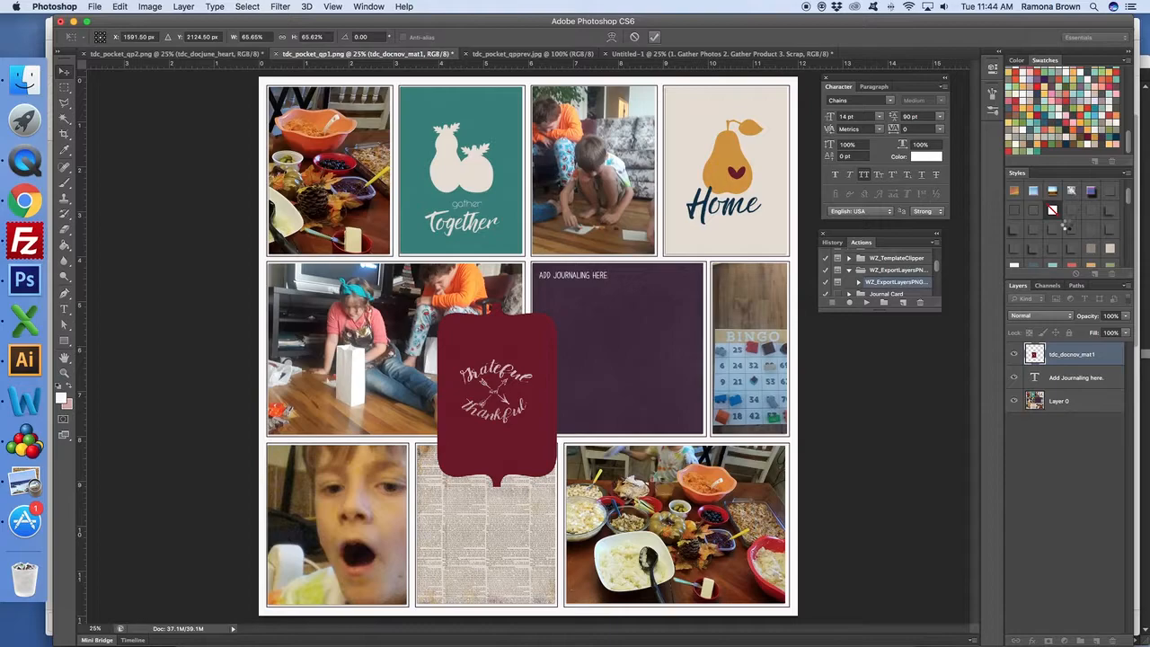
drag(515, 413, 506, 528)
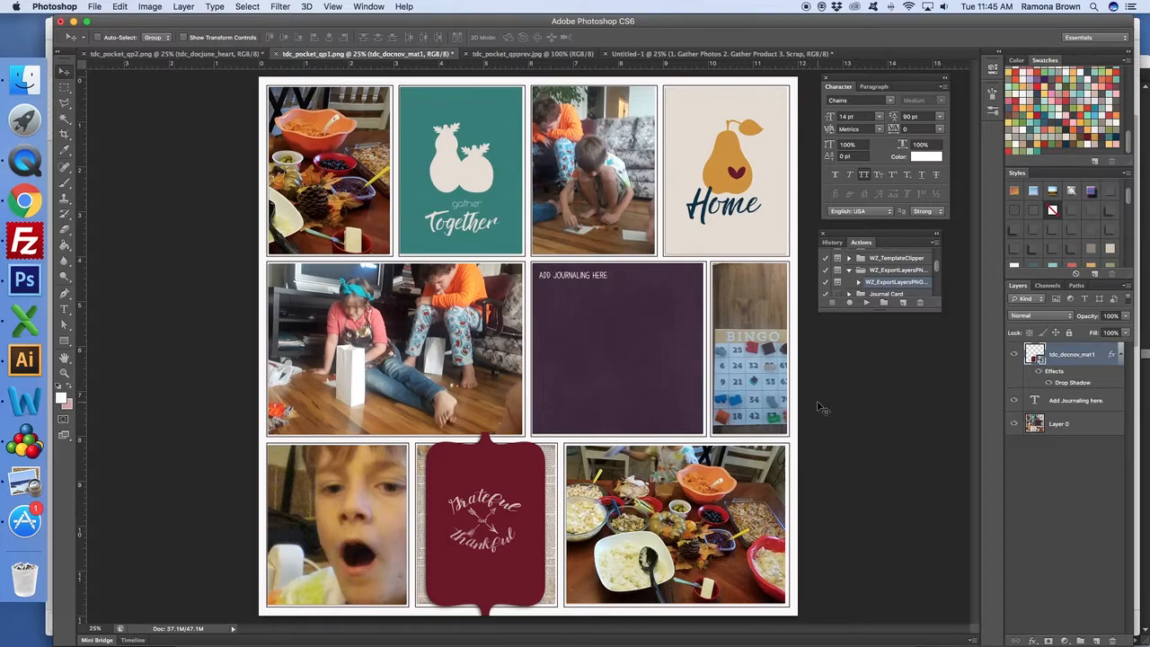
Switch to Chrome and review the Pocket Quick Pages product preview, description and purchase options on The Digichick
click(21, 201)
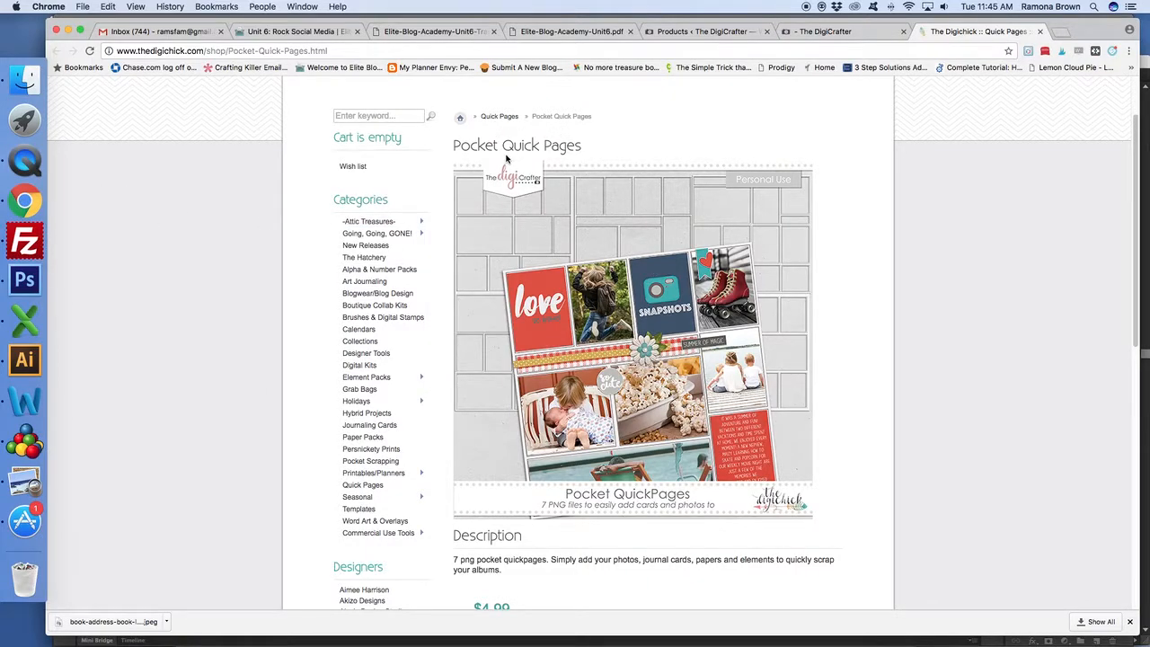
scroll(505, 159, up, 2)
scroll(506, 159, down, 5)
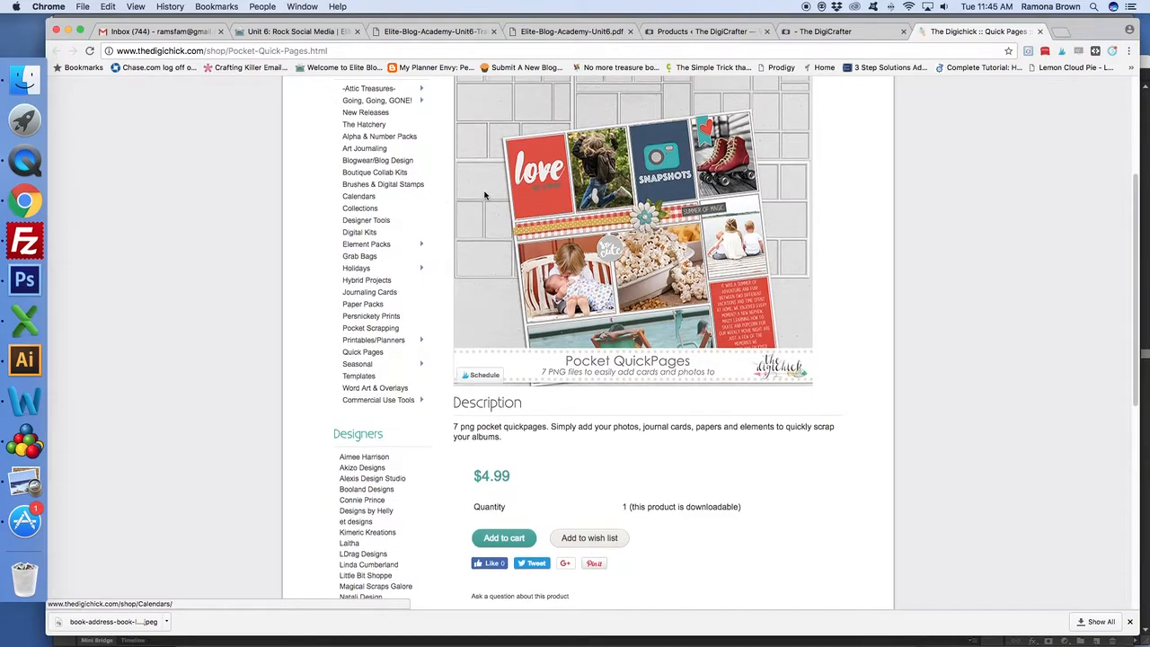
scroll(472, 180, up, 1)
scroll(215, 208, down, 5)
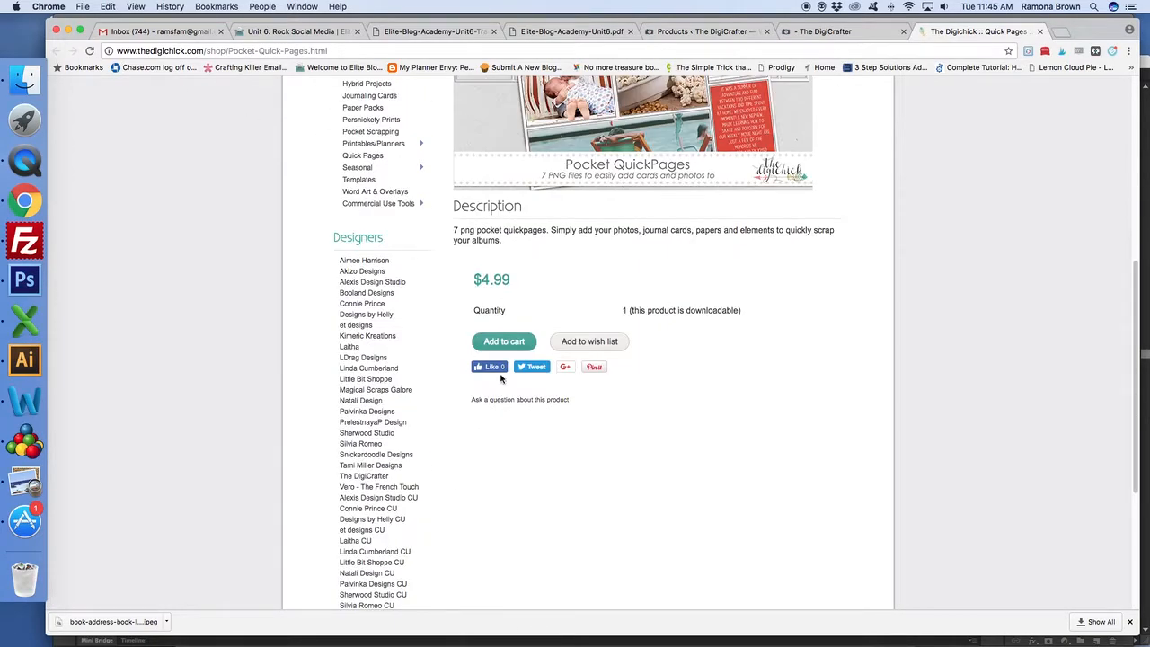
scroll(416, 400, up, 1)
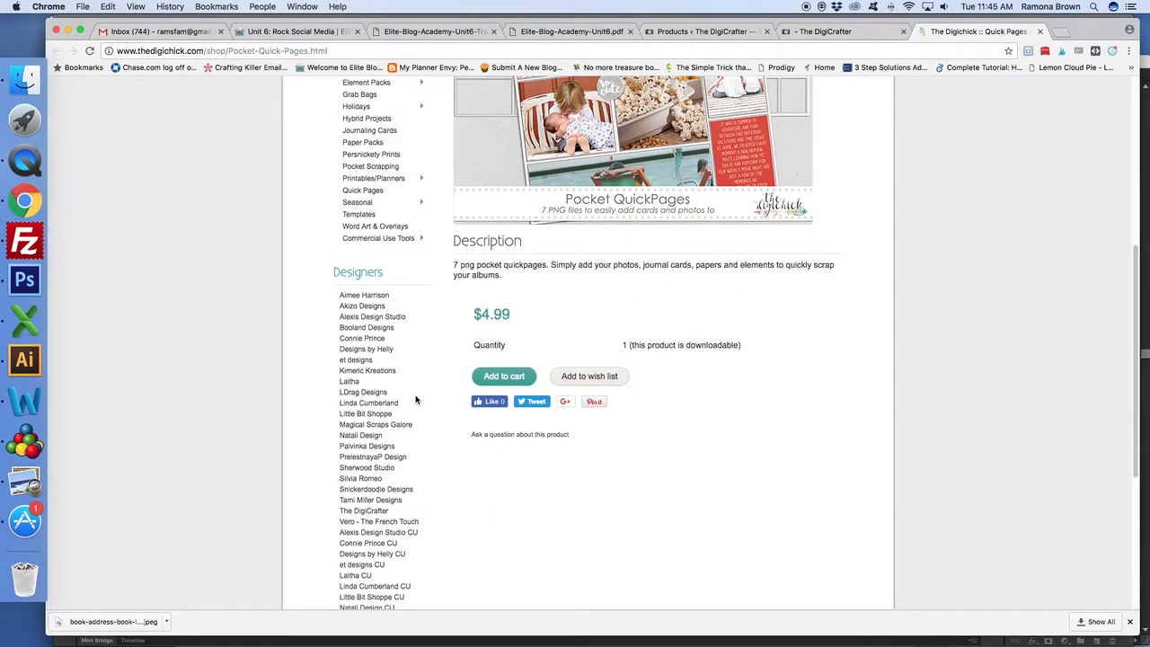
scroll(416, 399, down, 1)
Open The DigiCrafter's designer page in the shop and browse the products listed there
click(374, 490)
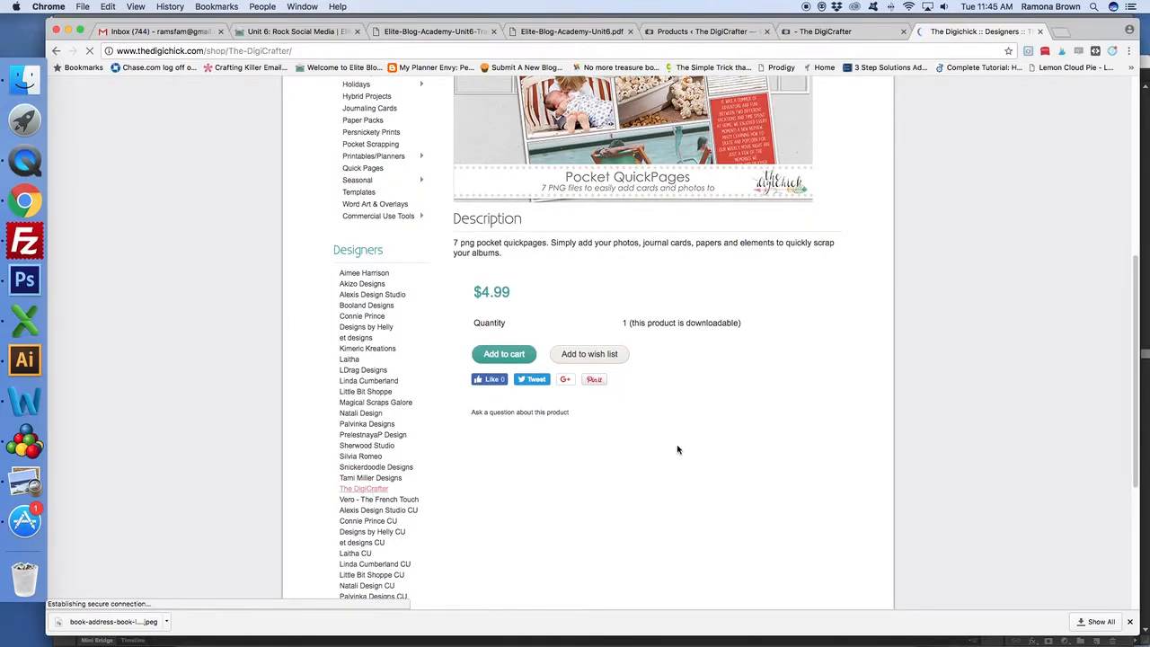
scroll(992, 294, down, 10)
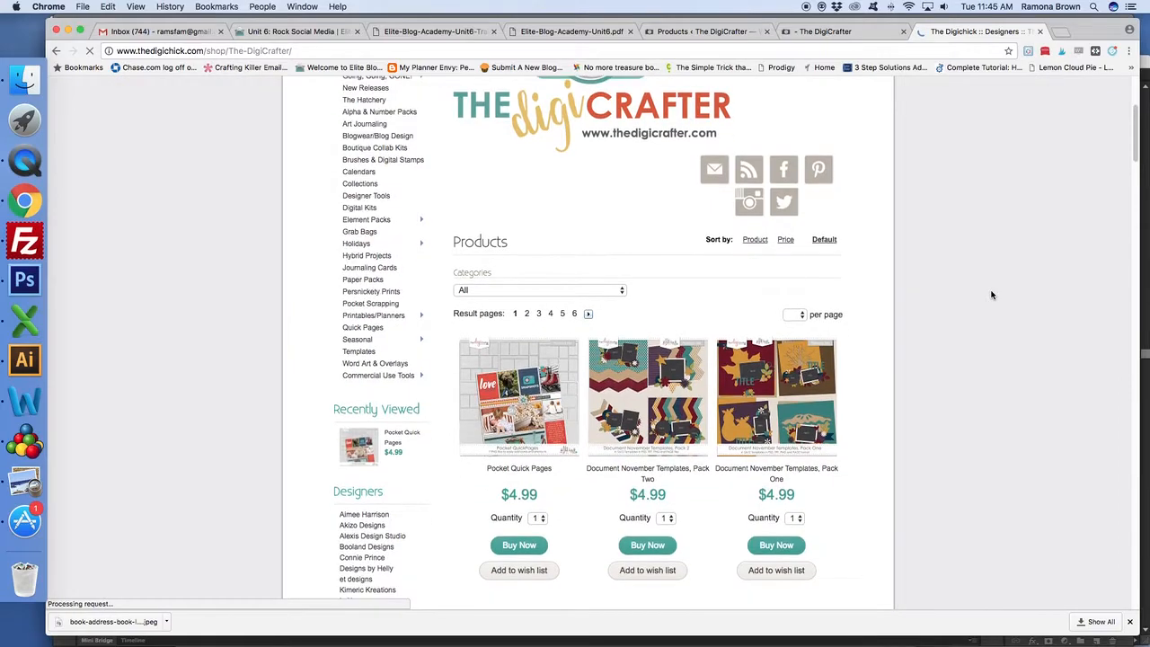
scroll(993, 293, up, 1)
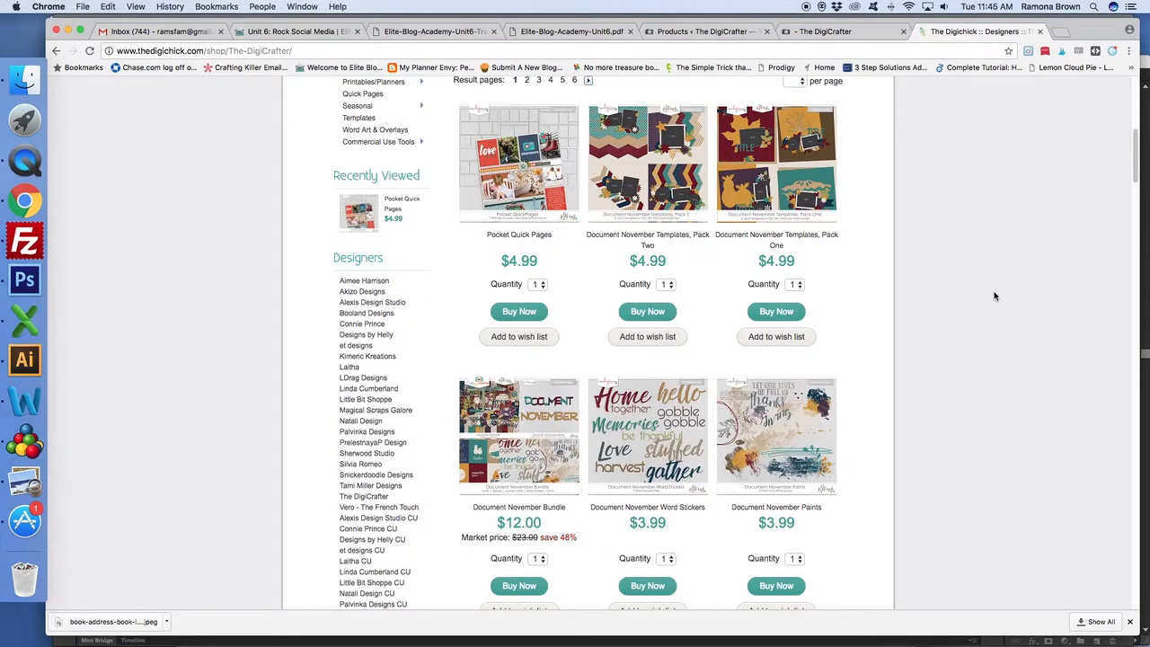